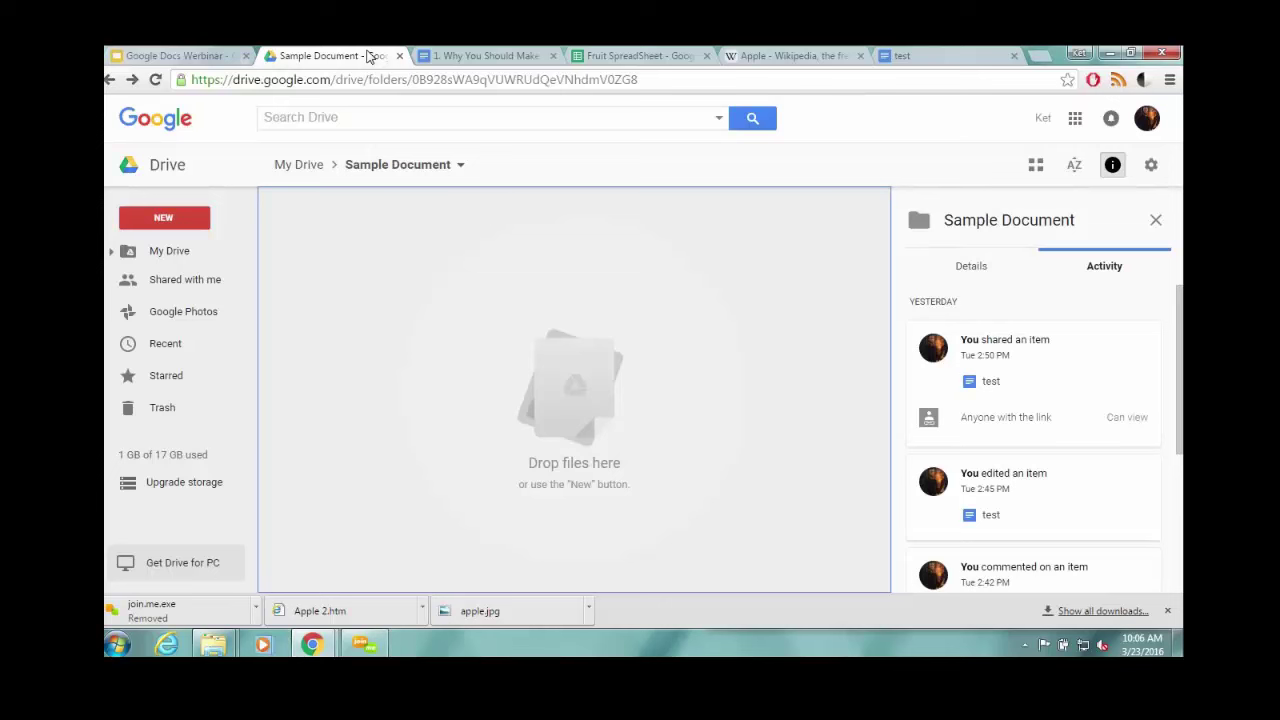
Create a blank Google Docs document in the Sample Document folder and title it "Document".
left_click(164, 217)
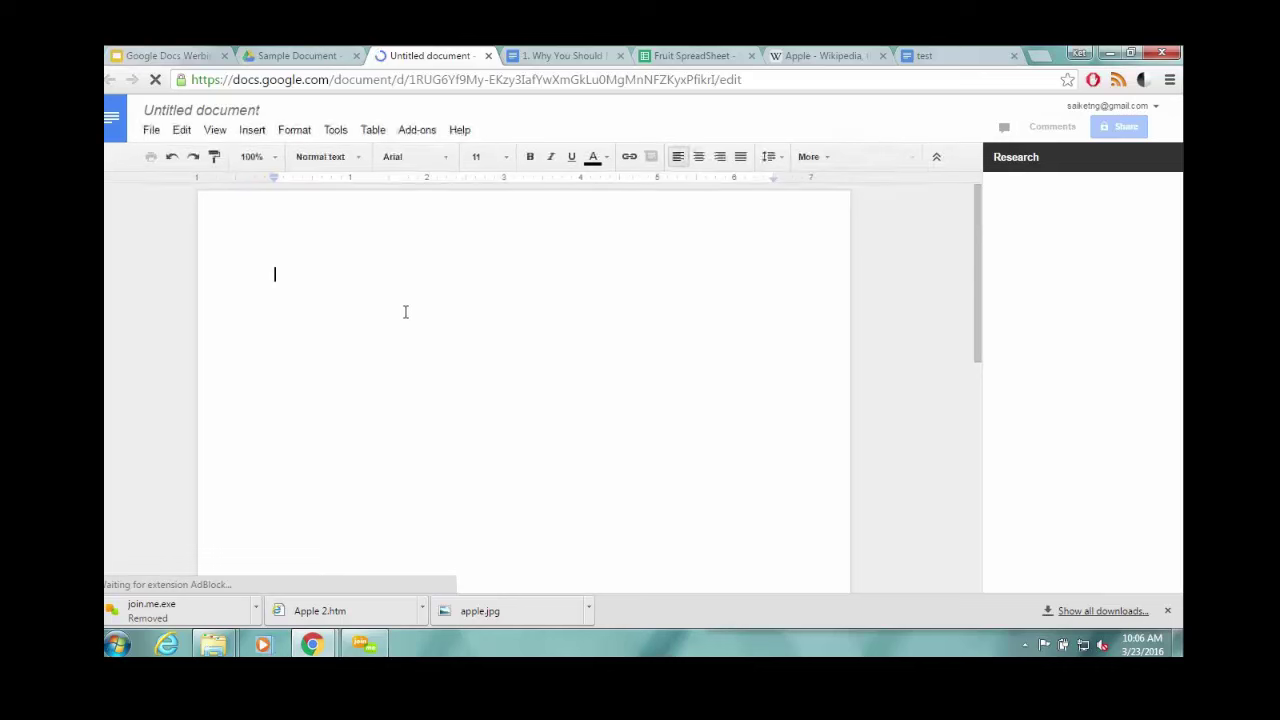
left_click(215, 110)
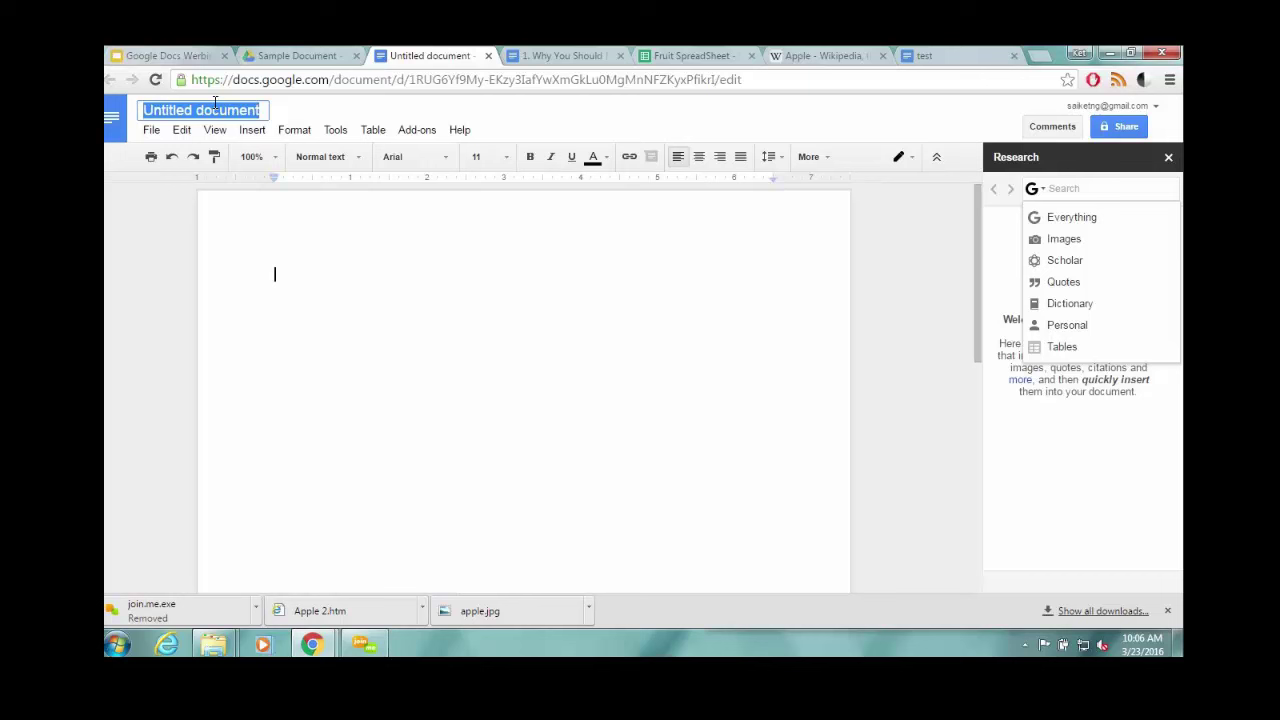
key("BackSpace")
type("Document")
key("Return")
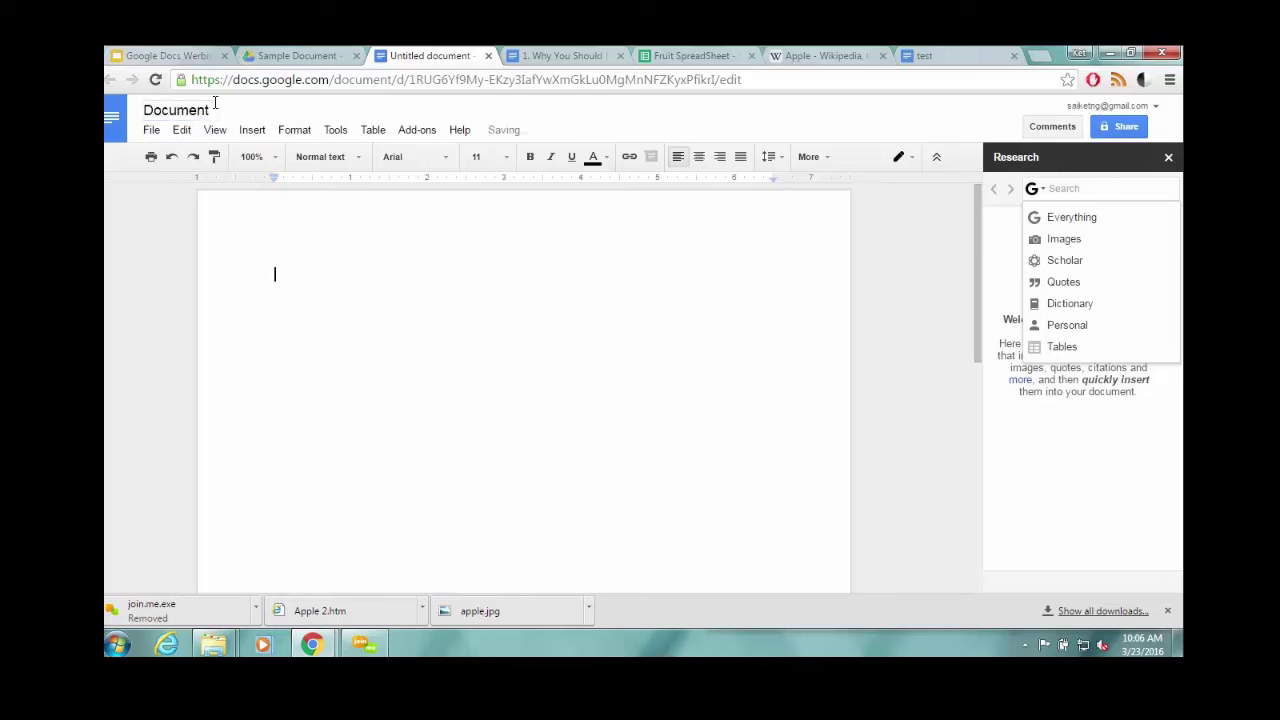
left_click(418, 302)
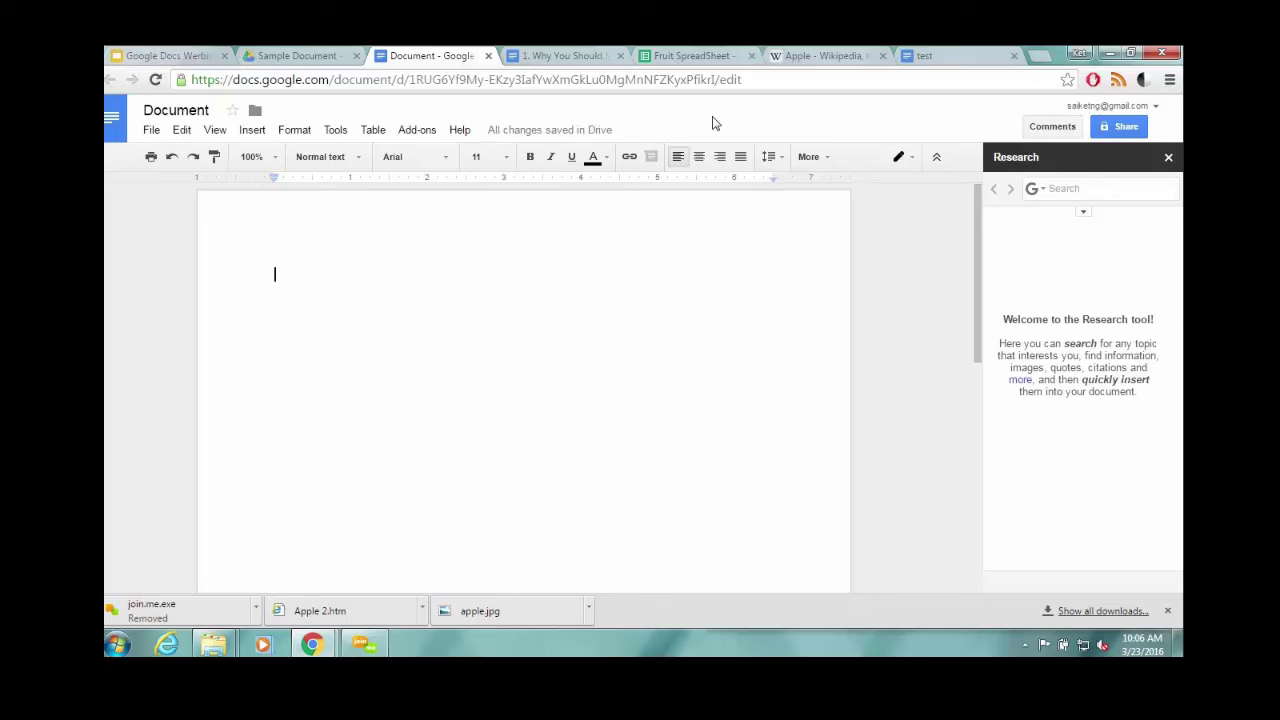
Copy the three introductory paragraphs of Wikipedia's Apple article into the document and check the Central Asia link.
left_click(820, 55)
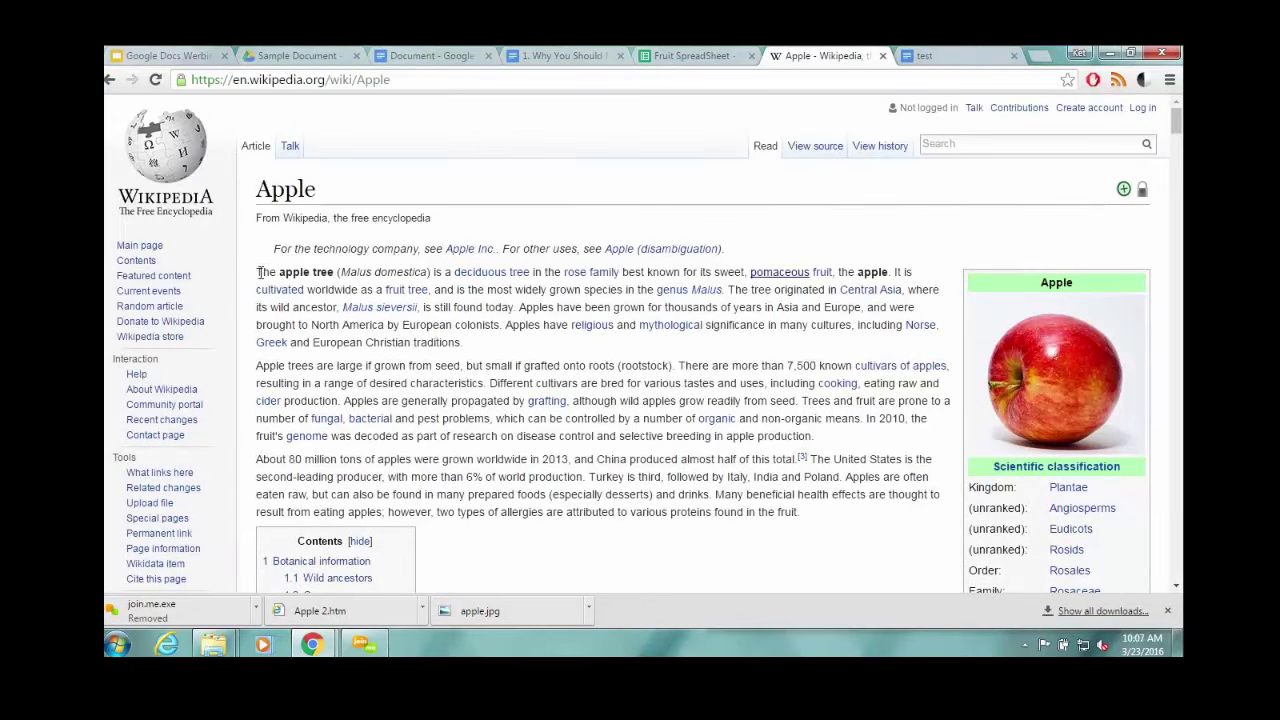
left_click_drag(258, 272, 766, 528)
left_click_drag(766, 528, 804, 522)
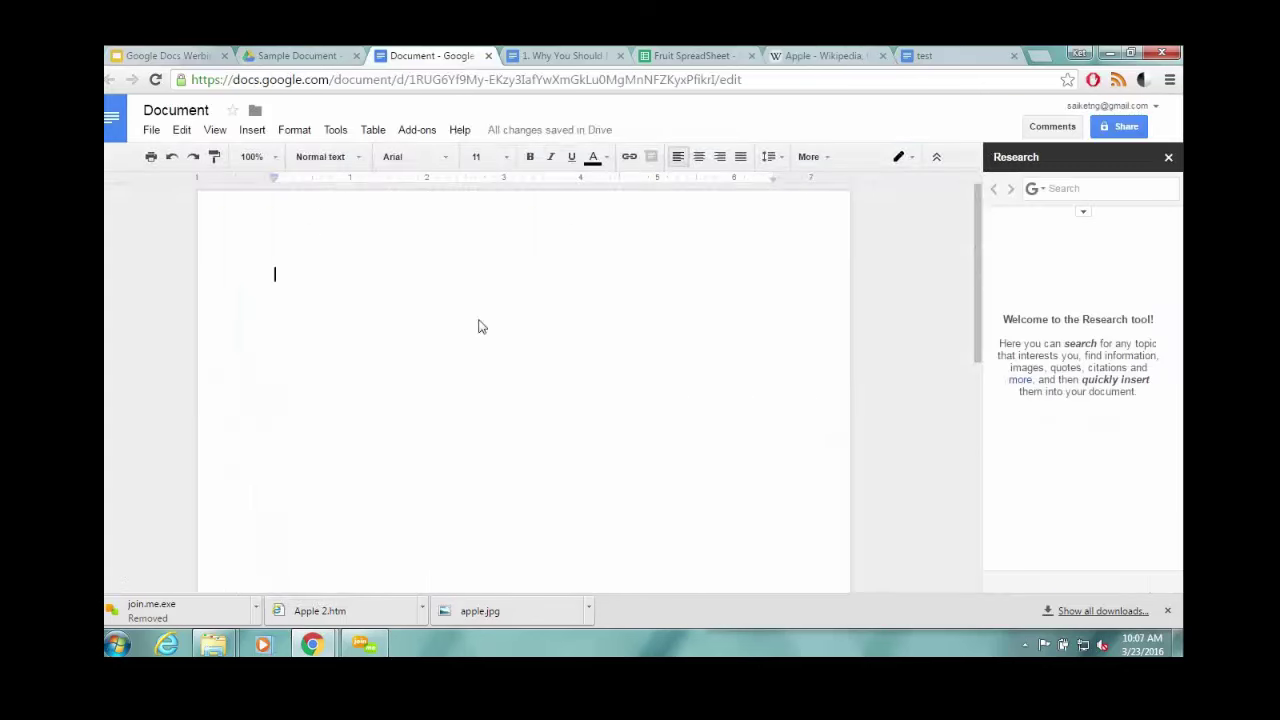
key("ctrl+v")
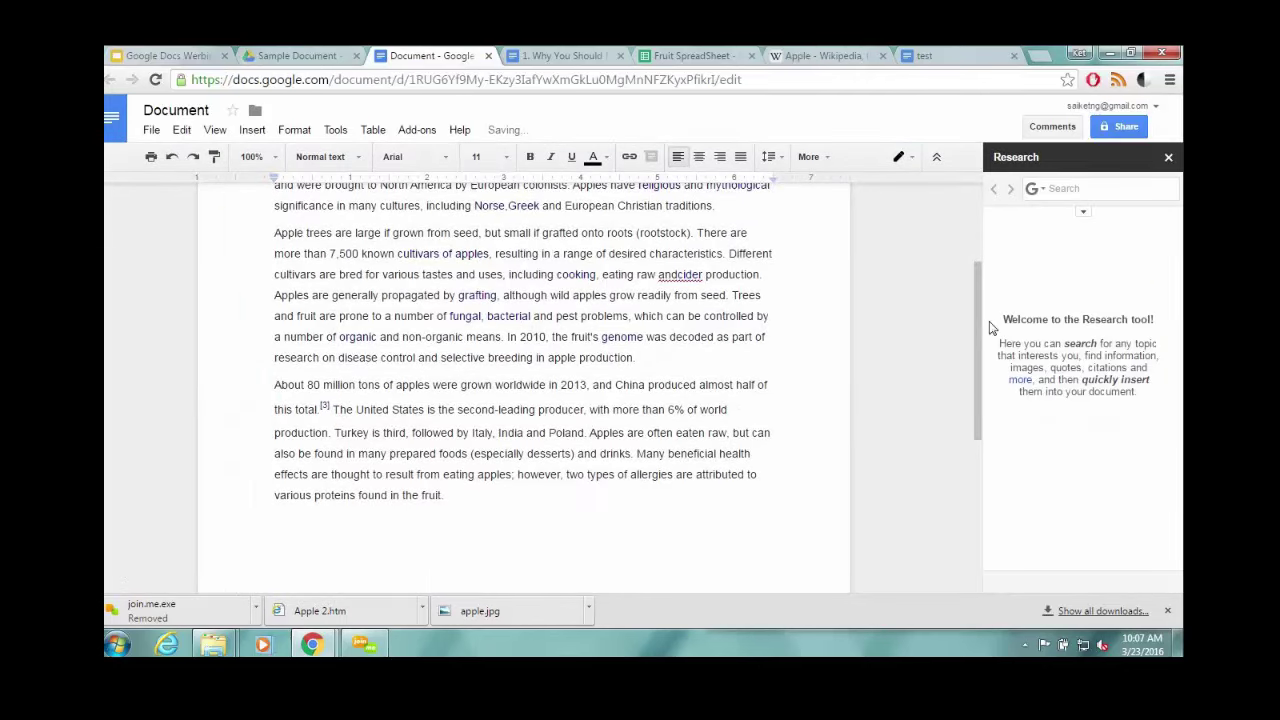
left_click_drag(981, 325, 983, 279)
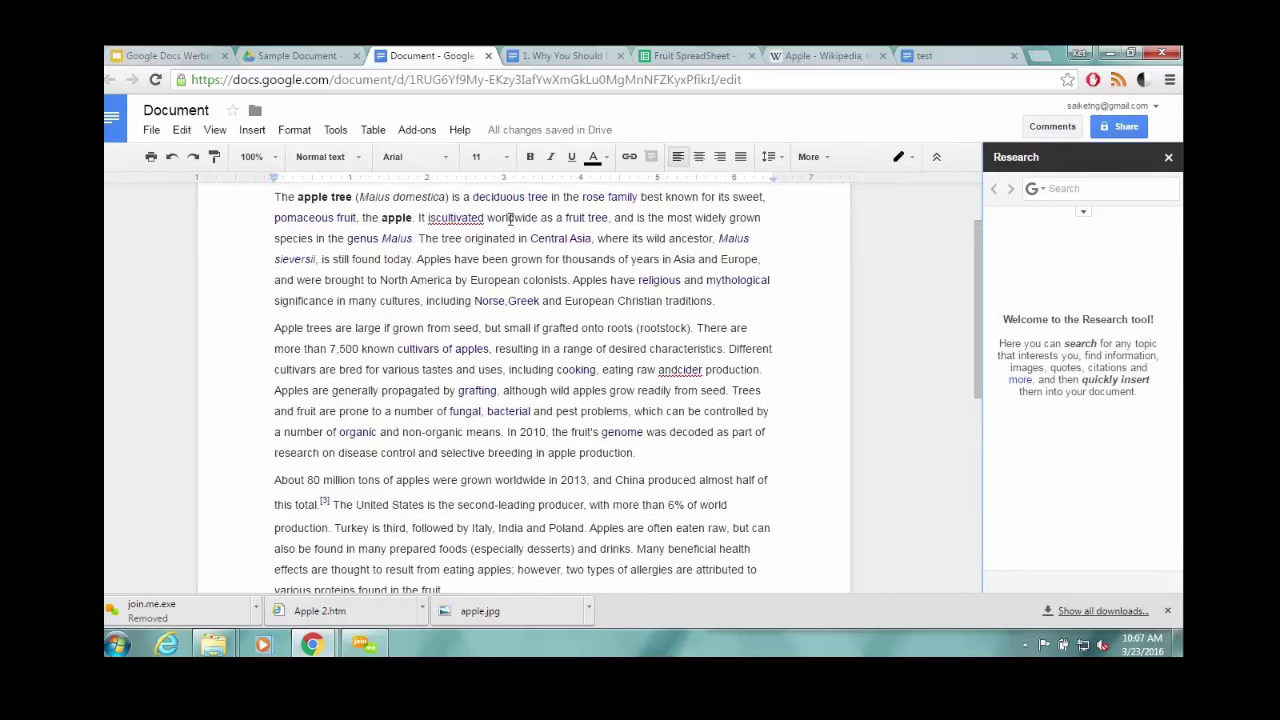
left_click(550, 238)
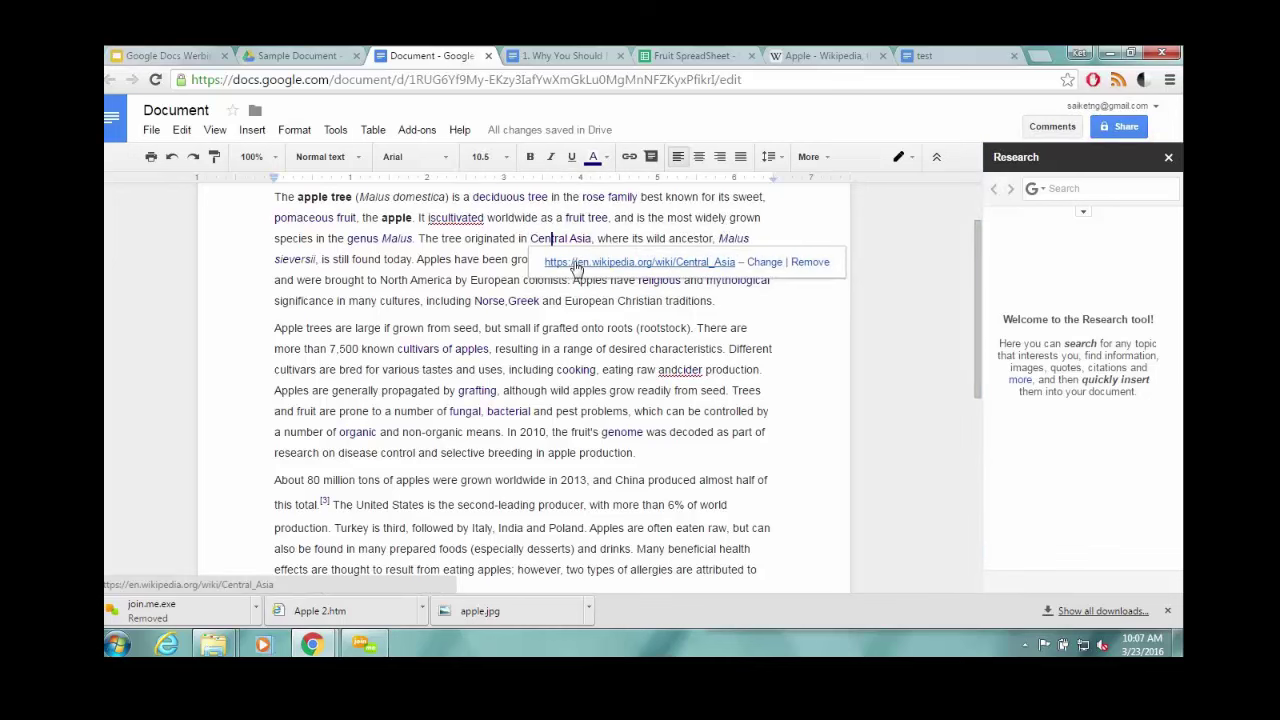
scroll(483, 476, "up", 2)
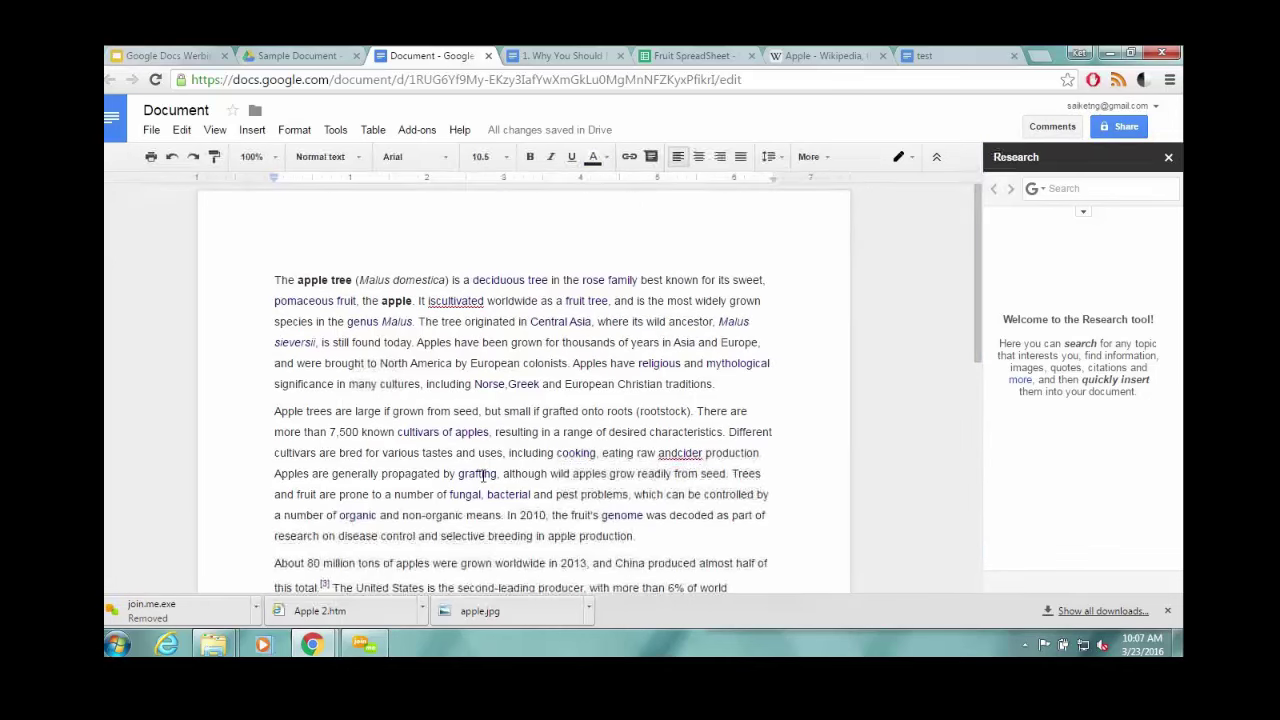
Insert the apple picture from the Downloads folder between the first and second paragraphs.
key("alt+Tab")
key("Tab")
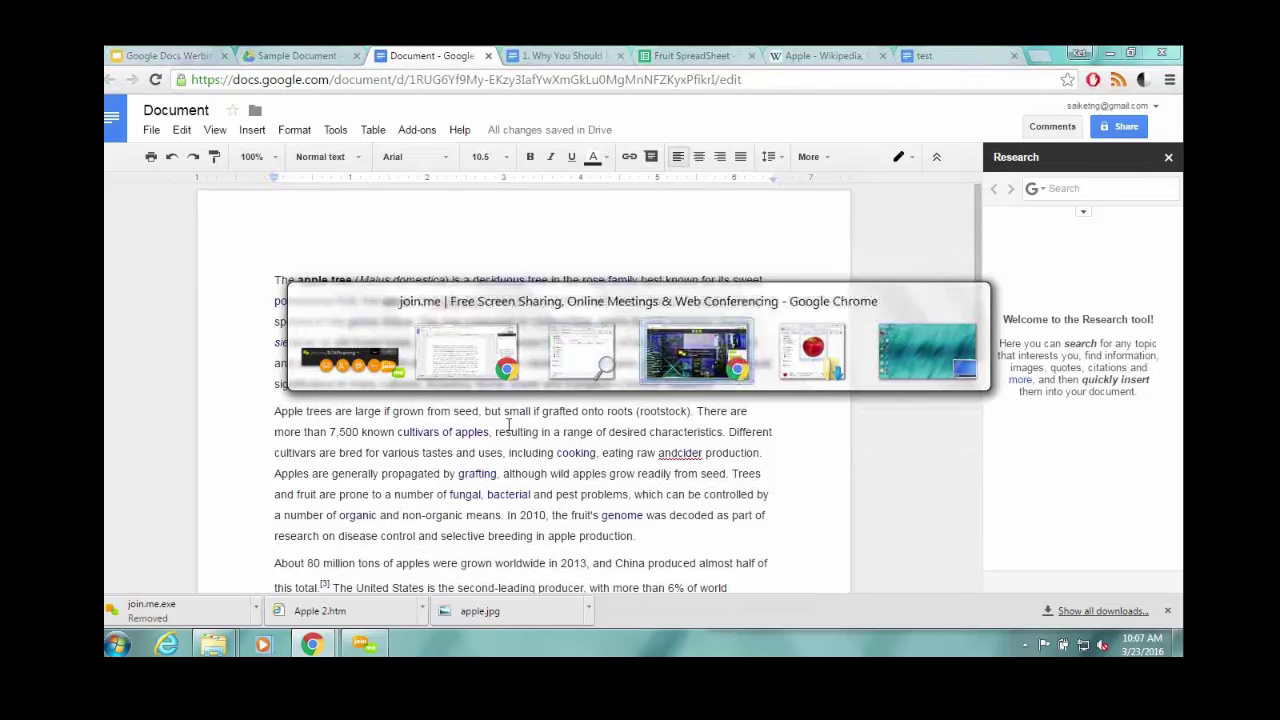
key("Tab")
key("Tab")
key("shift+Tab")
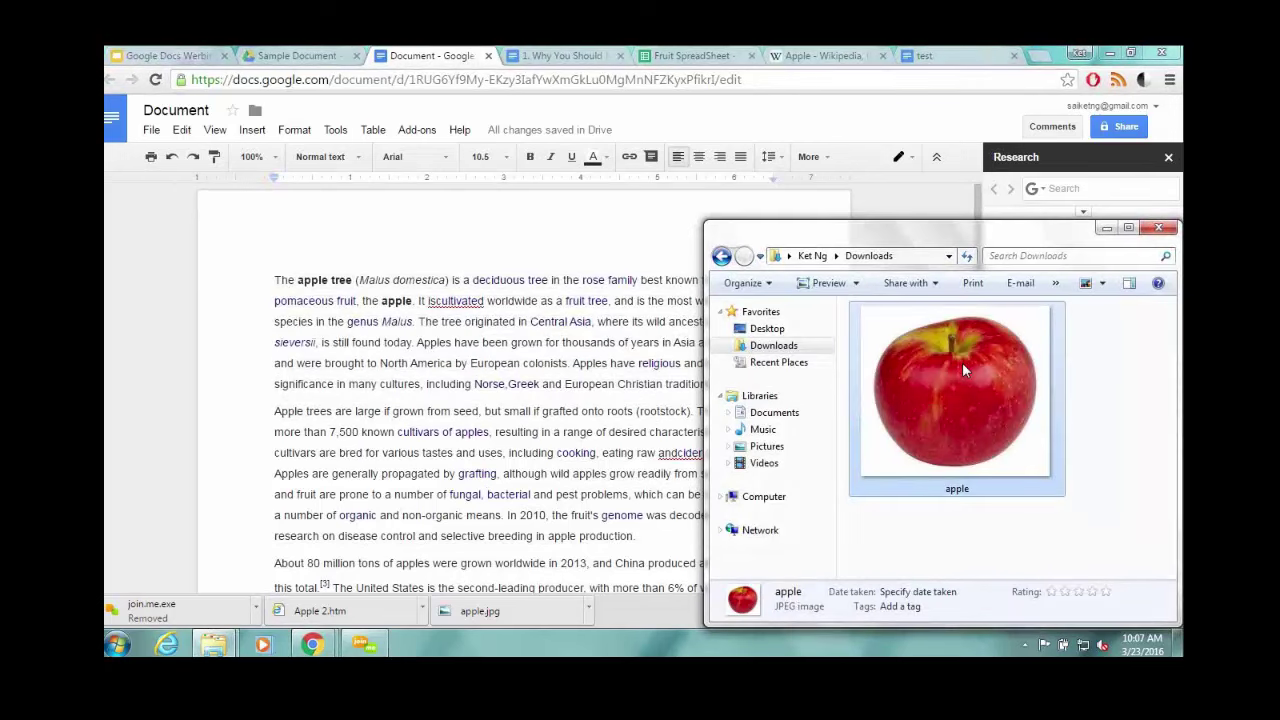
left_click_drag(970, 390, 340, 322)
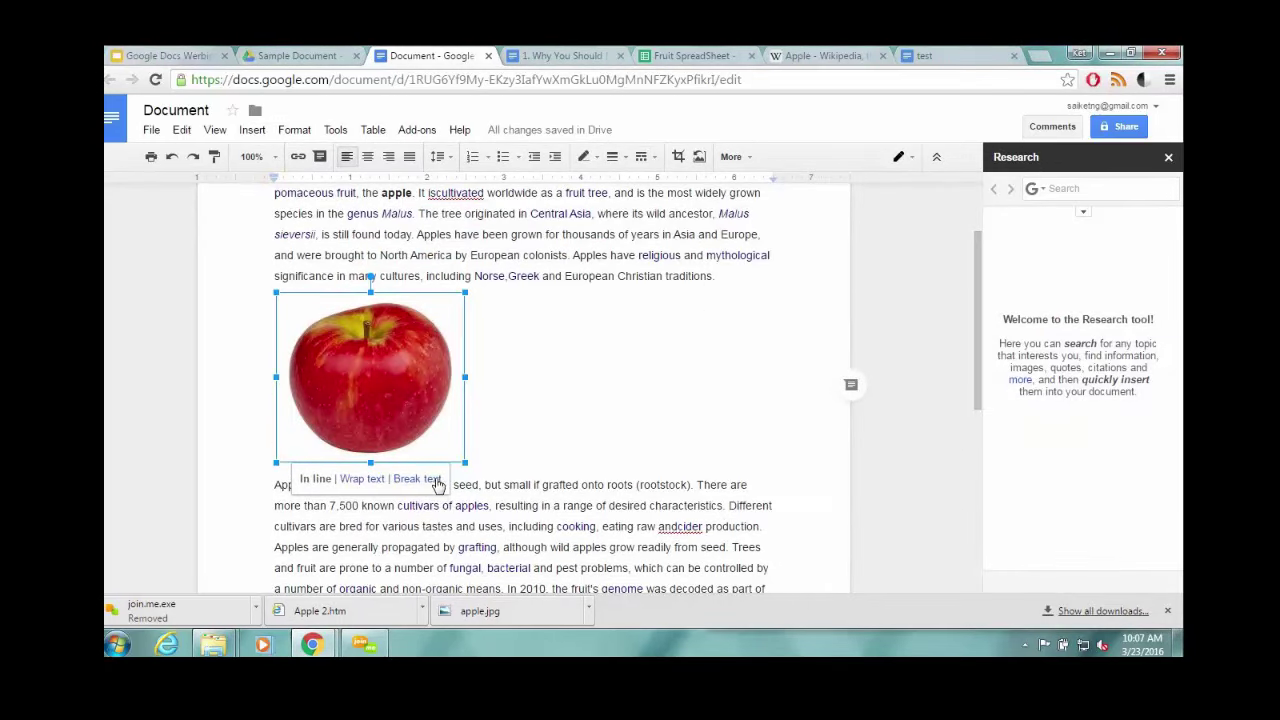
Set the apple picture to Wrap text and place it in the middle of the second paragraph.
left_click(418, 479)
left_click_drag(425, 372, 613, 334)
left_click(491, 413)
left_click_drag(650, 290, 536, 406)
scroll(536, 412, "down", 3)
scroll(536, 412, "up", 3)
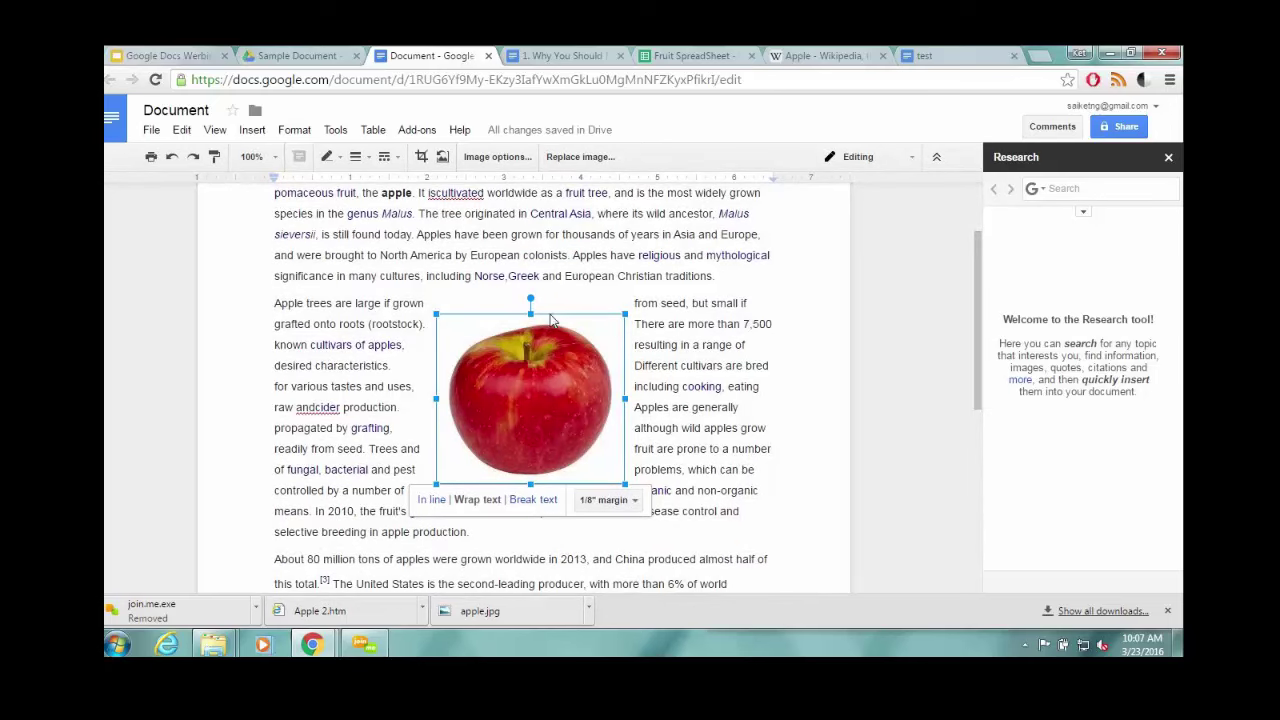
Select the entire first paragraph and attach the comment "Commetn" to it.
double_click(494, 256)
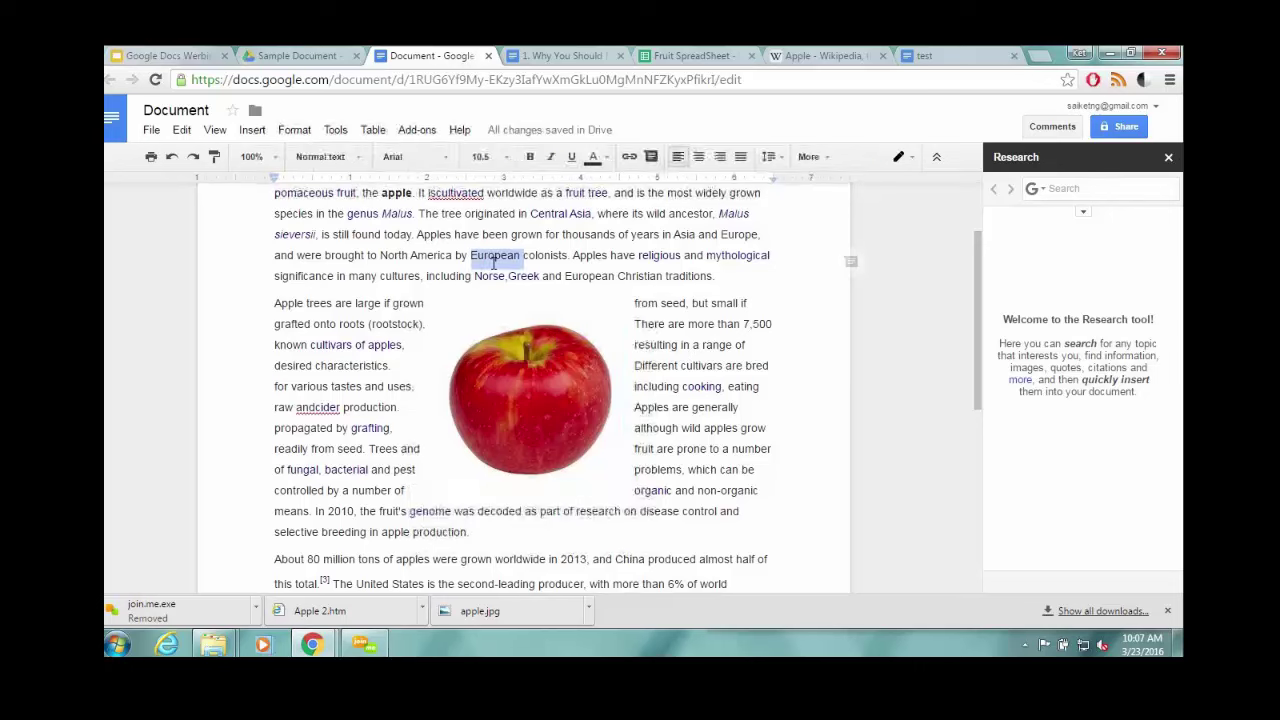
scroll(465, 305, "up", 1)
triple_click(465, 305)
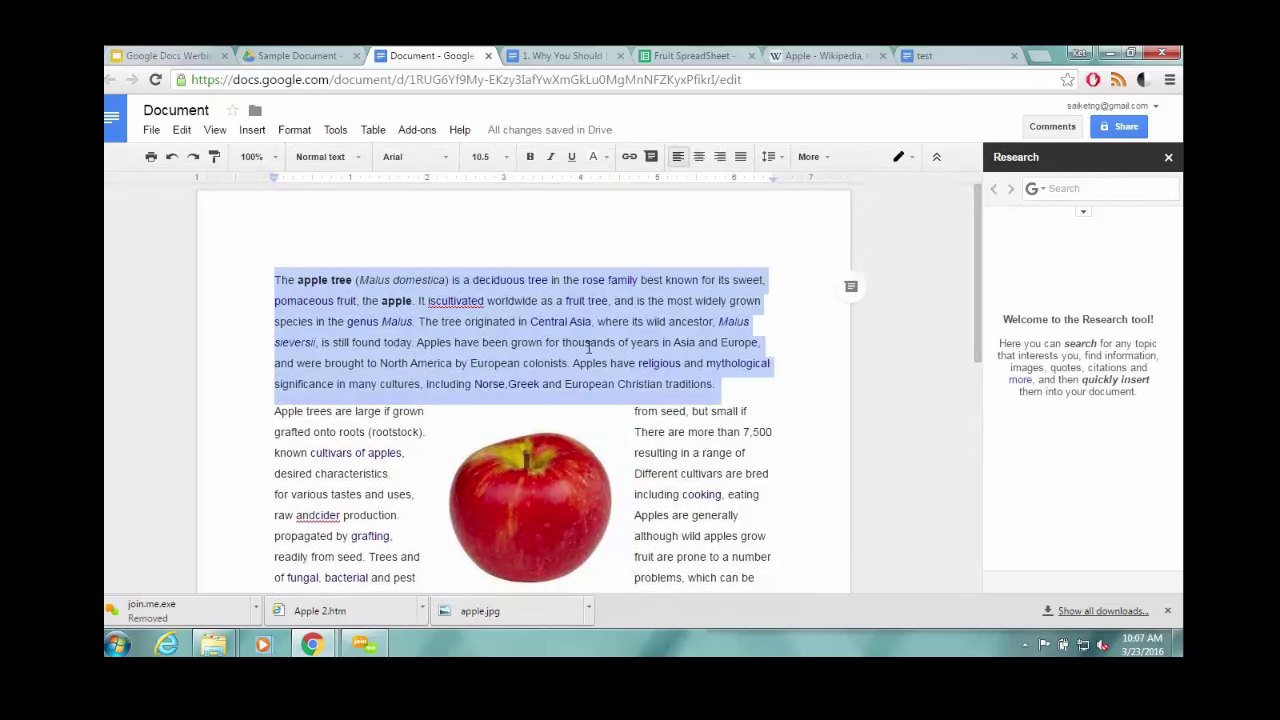
left_click(851, 288)
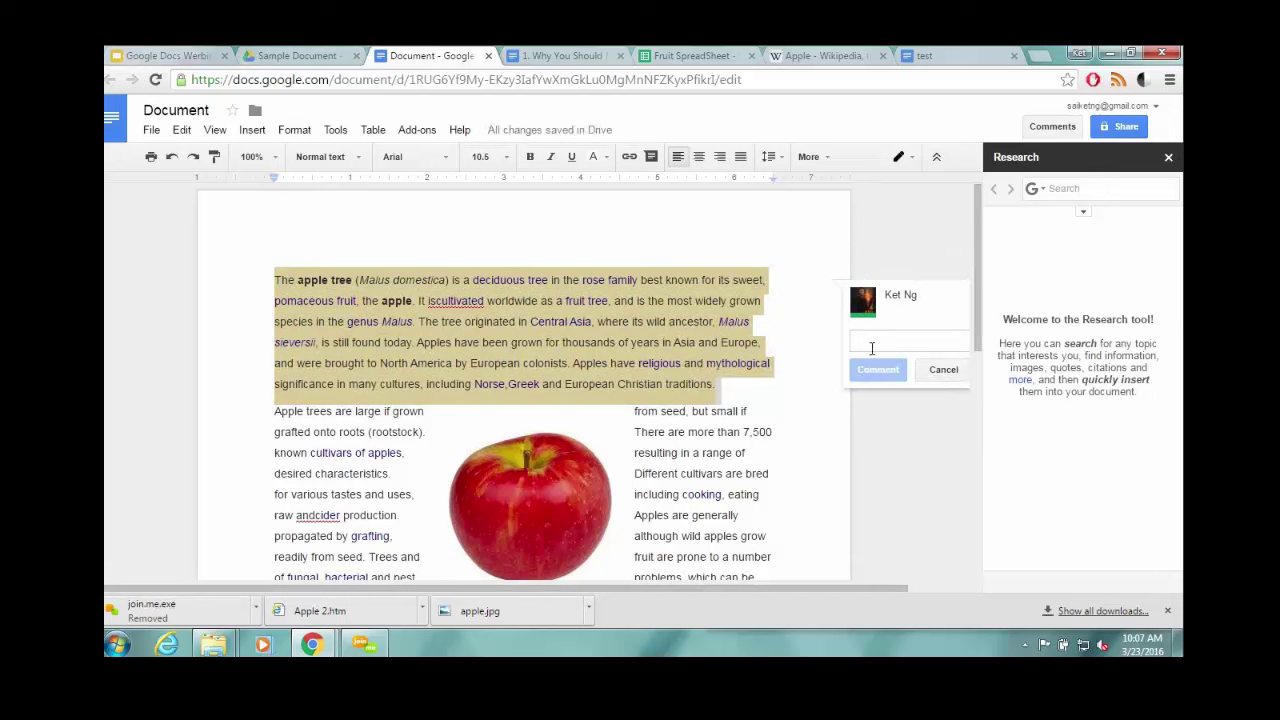
type("T")
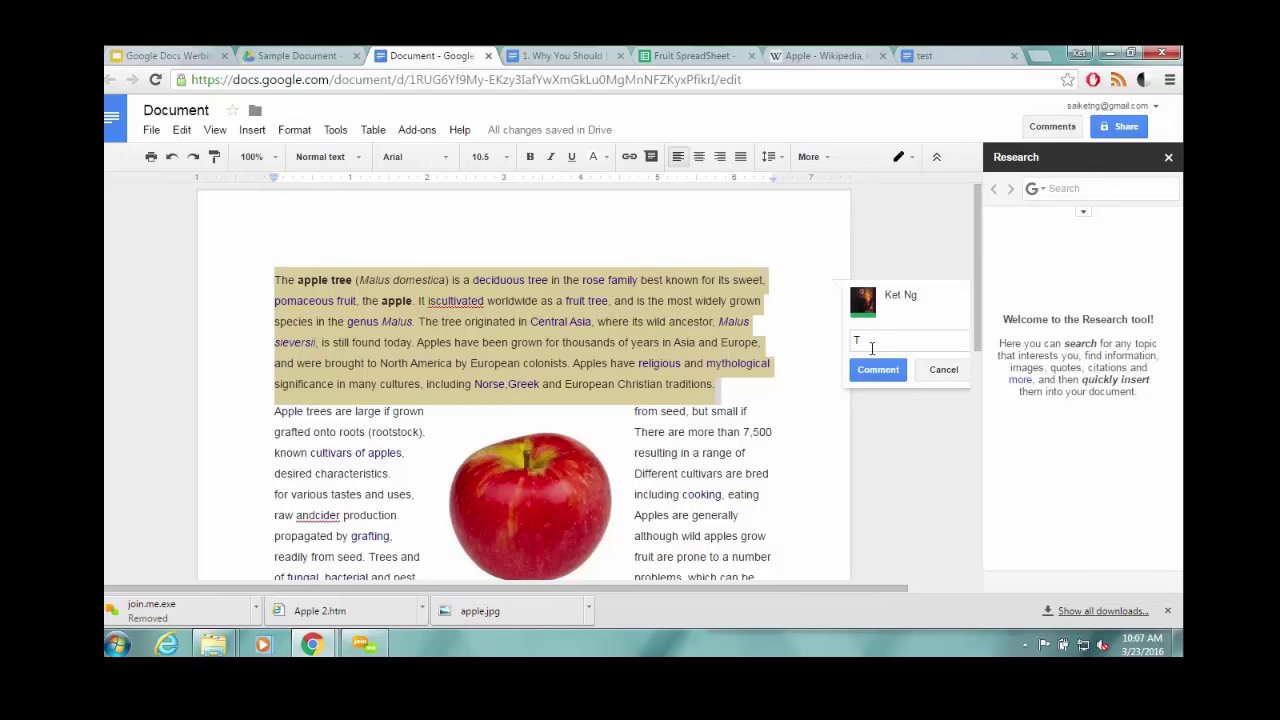
key("BackSpace")
type("Commen")
left_click(878, 369)
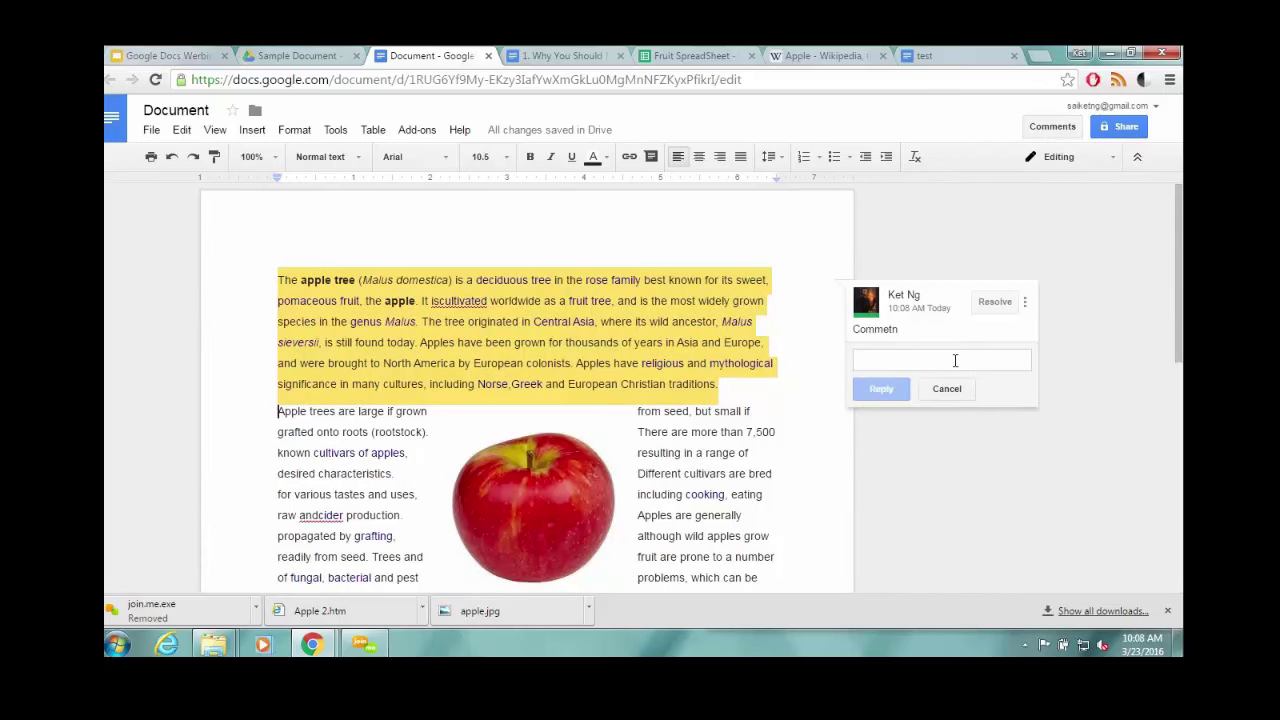
left_click(676, 321)
left_click(151, 130)
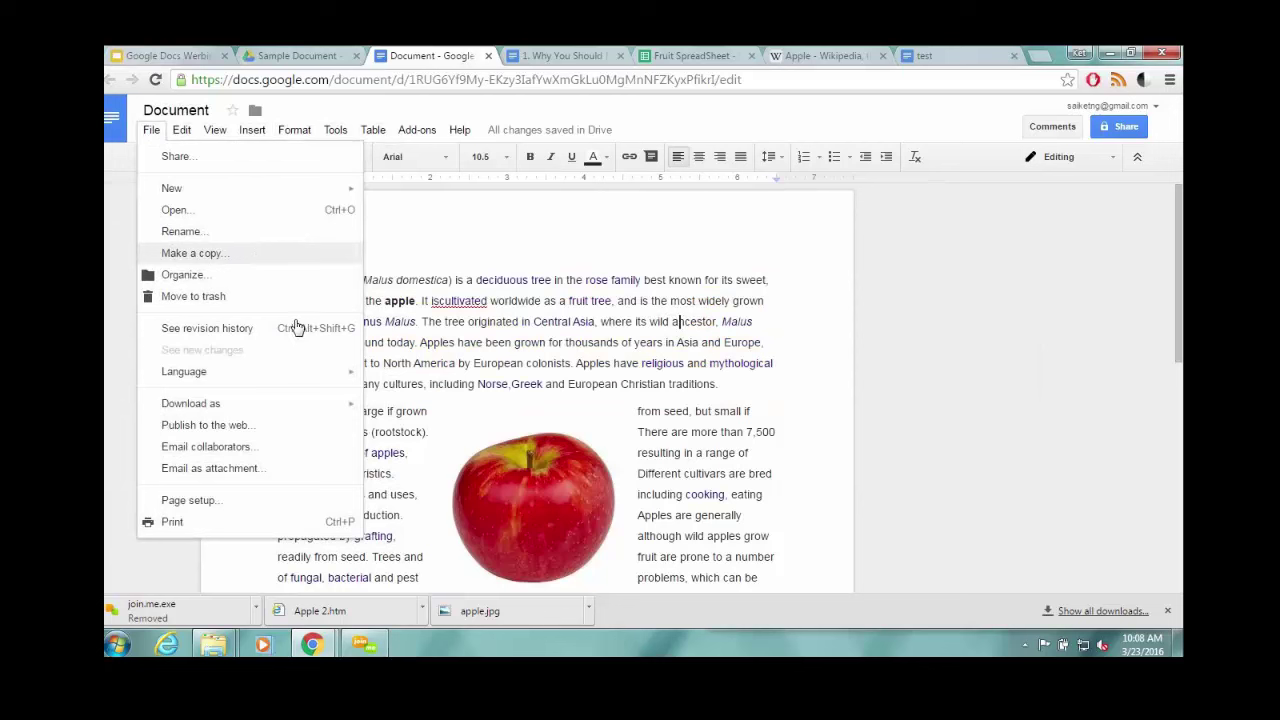
mouse_move(320, 403)
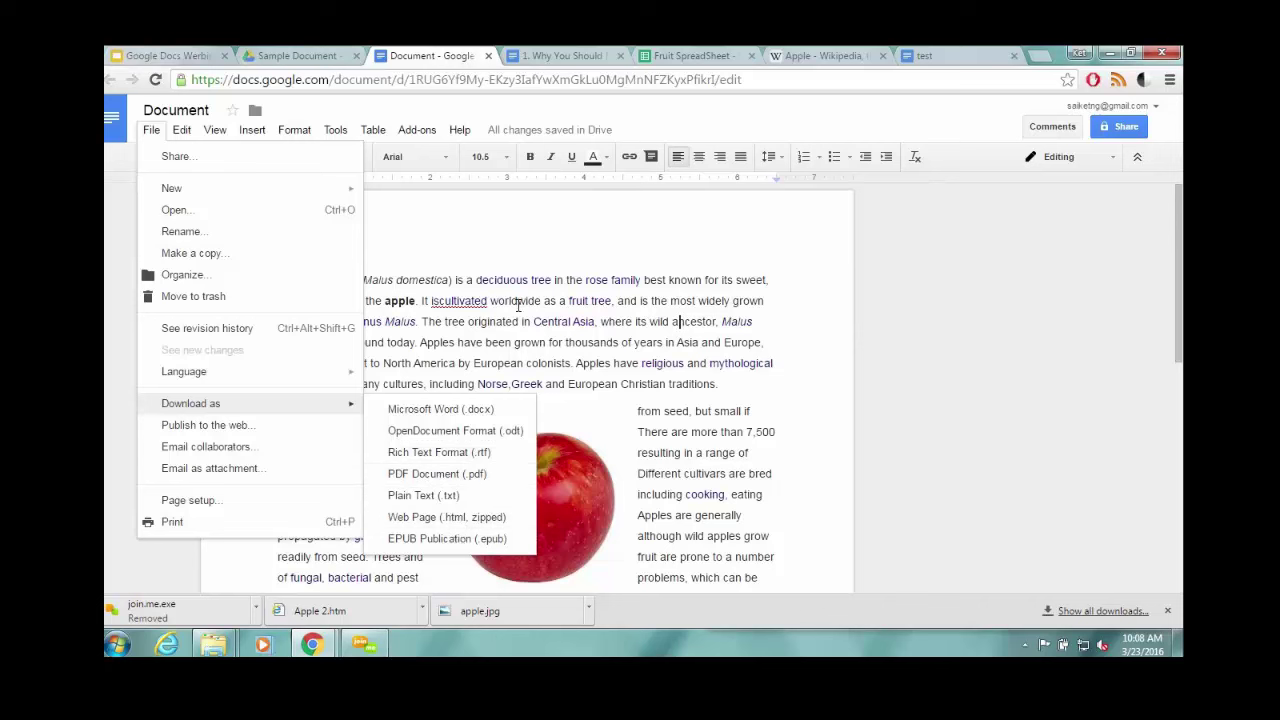
left_click(677, 279)
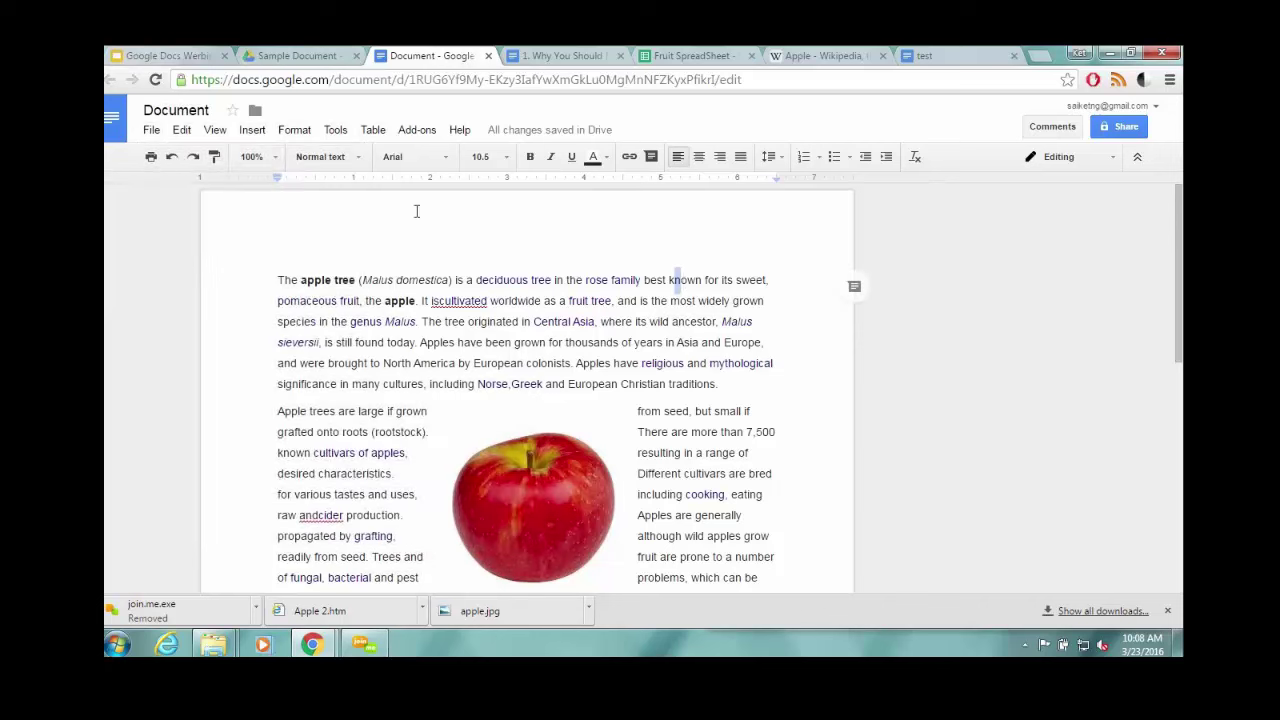
left_click(246, 131)
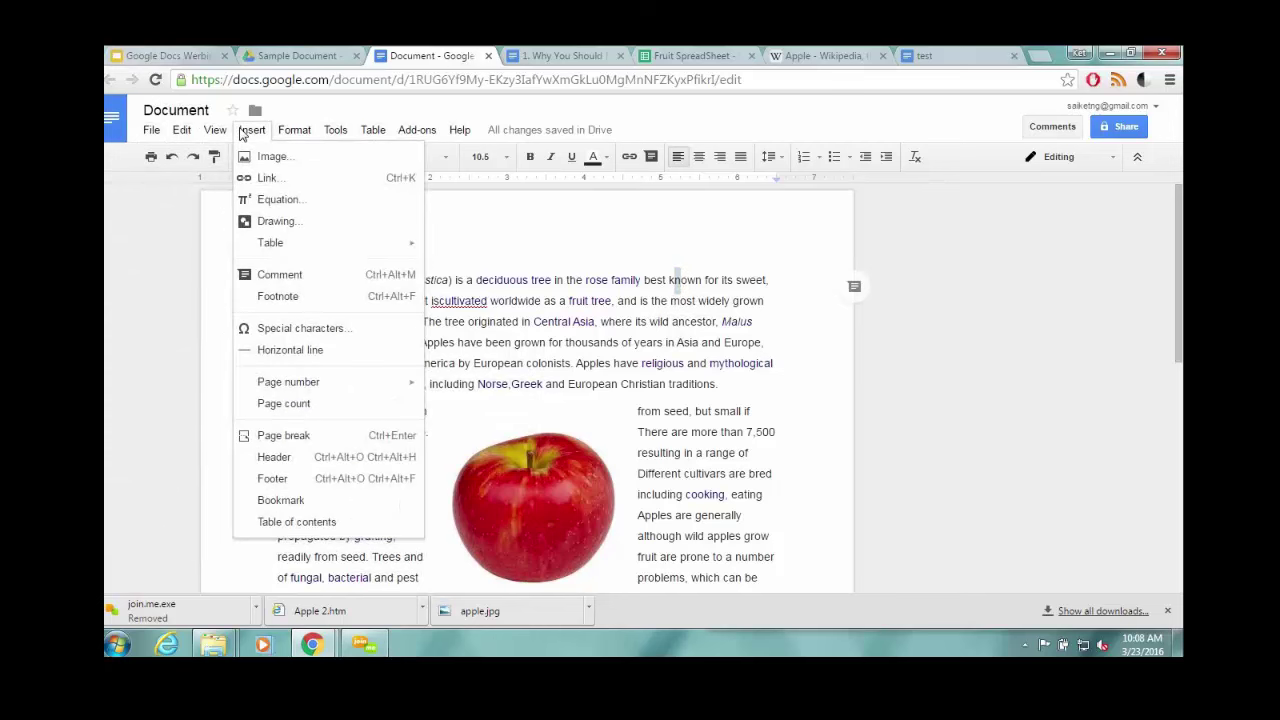
left_click(270, 158)
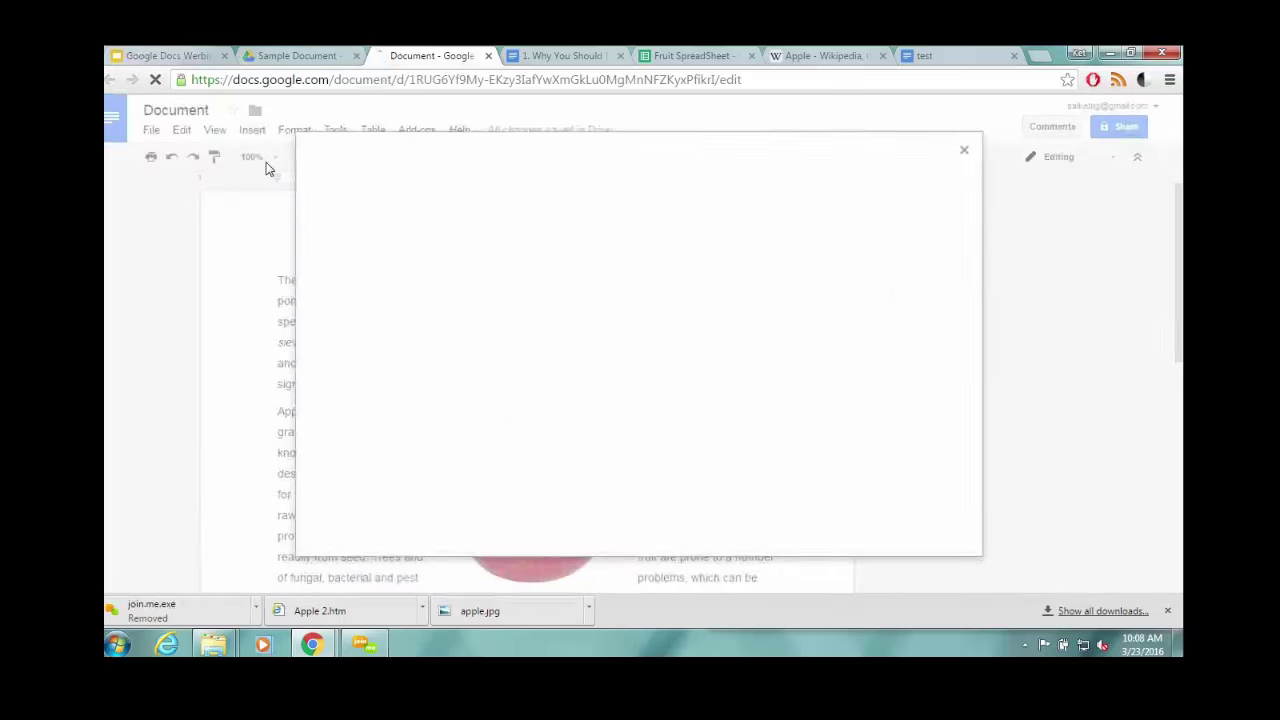
left_click(463, 208)
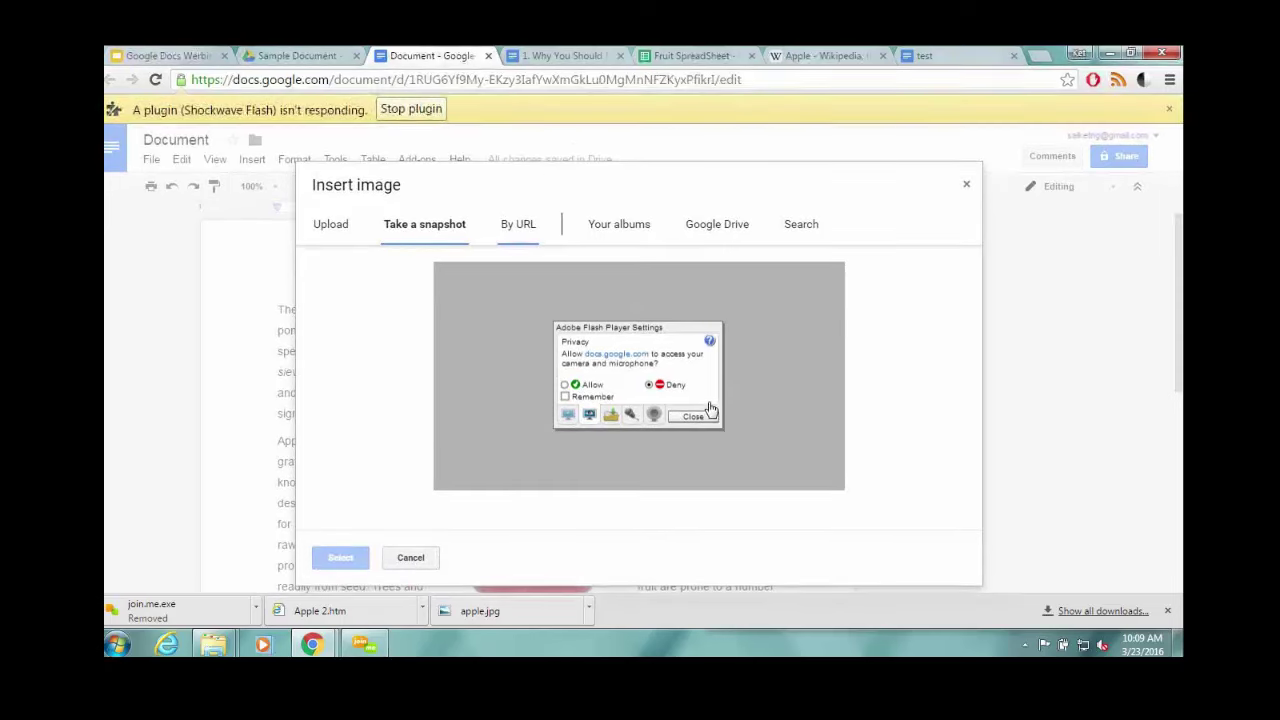
left_click(420, 114)
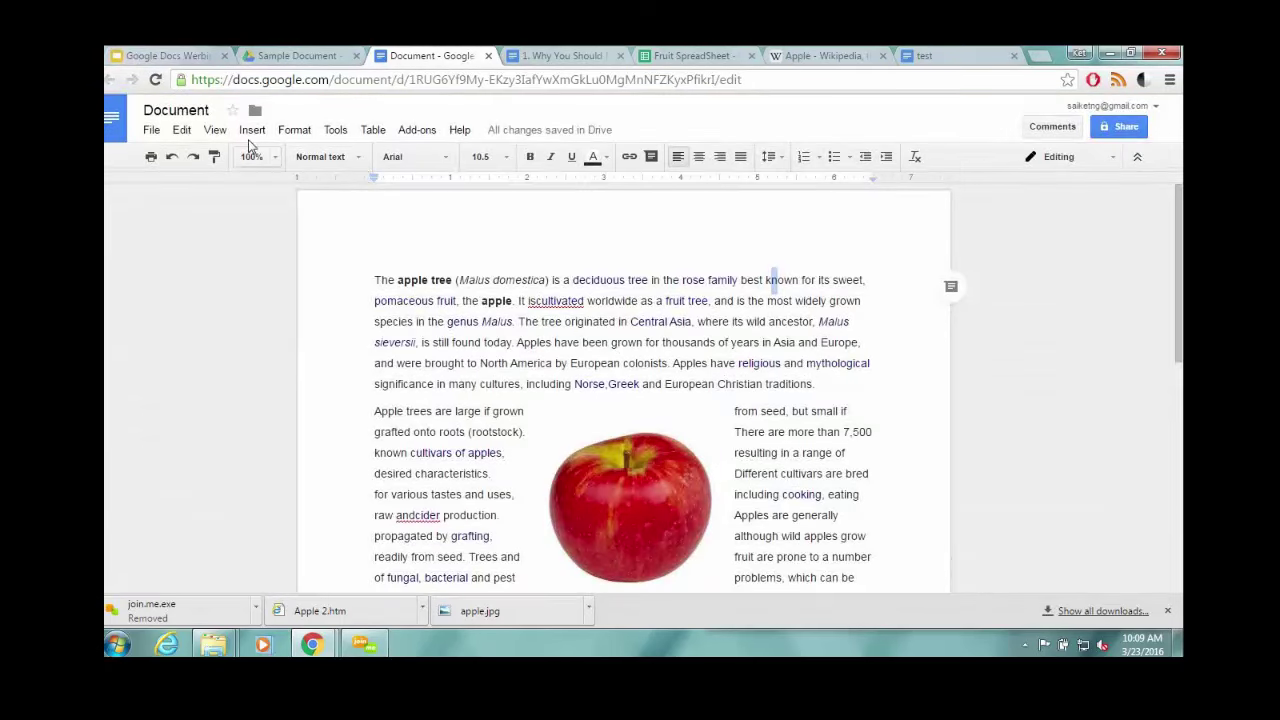
Try inserting a 5 x 3 table within the first paragraph and undo the insertion.
left_click(216, 131)
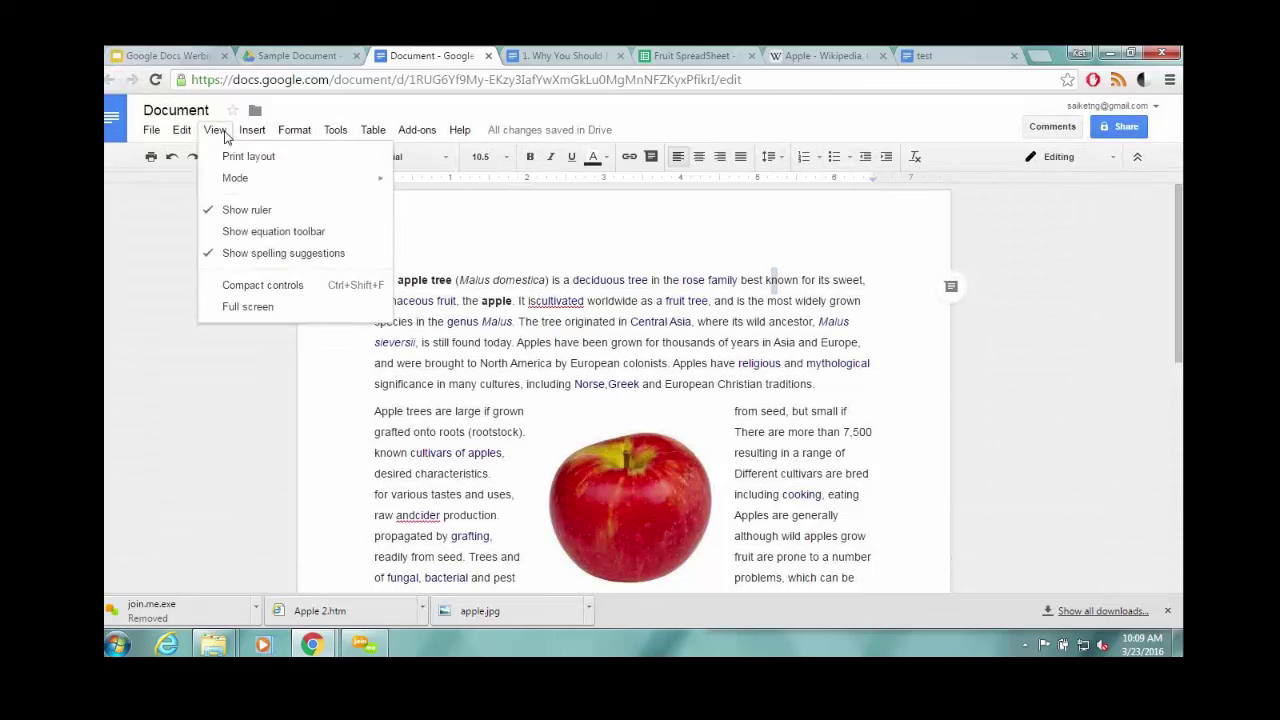
mouse_move(248, 130)
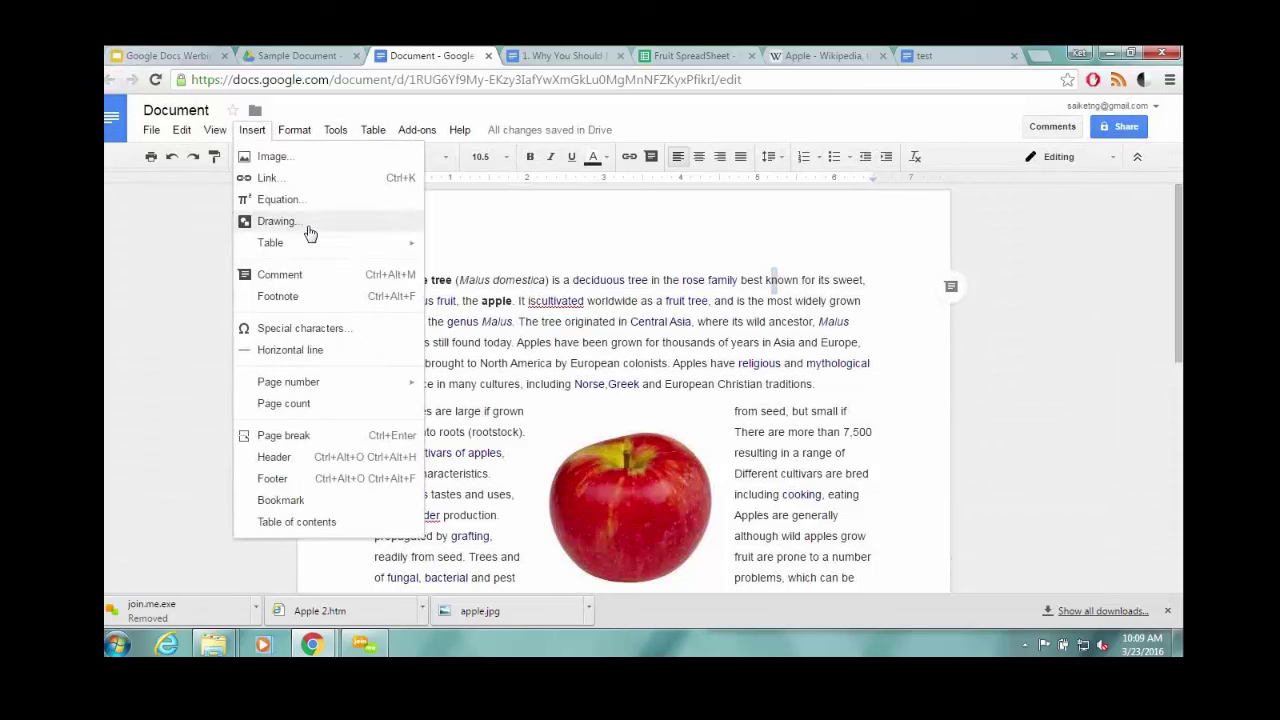
mouse_move(316, 253)
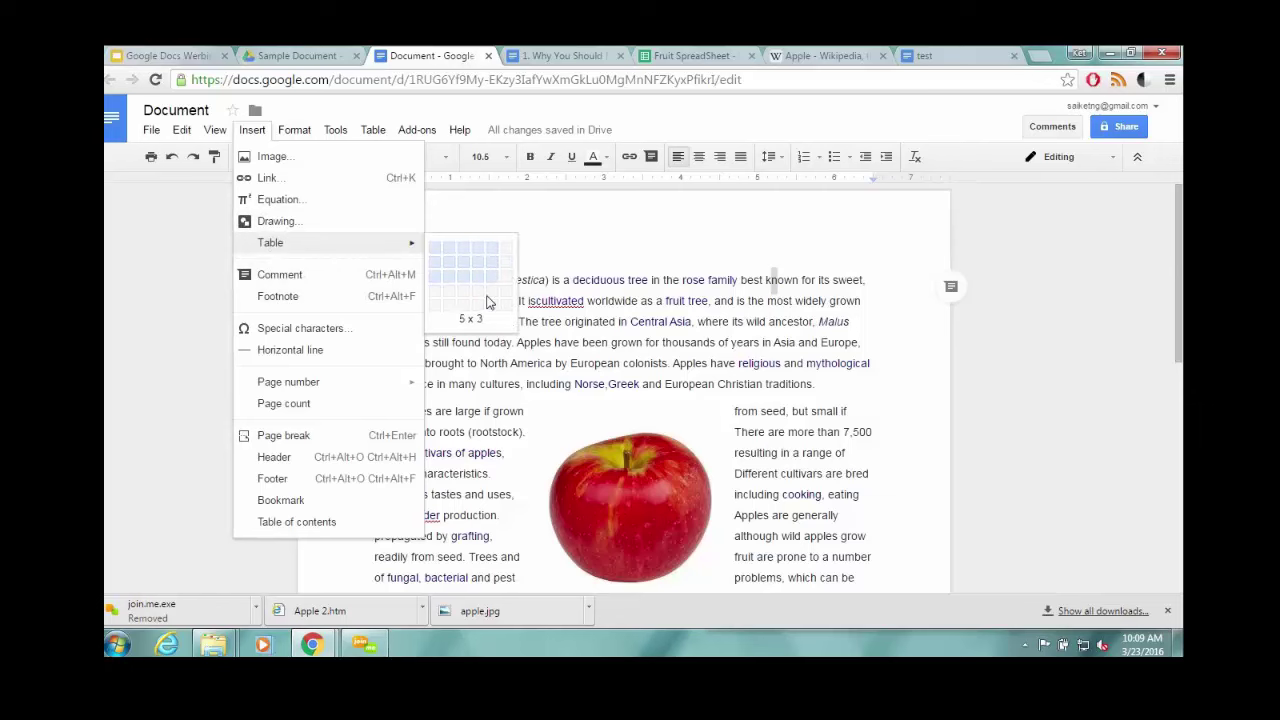
left_click(490, 287)
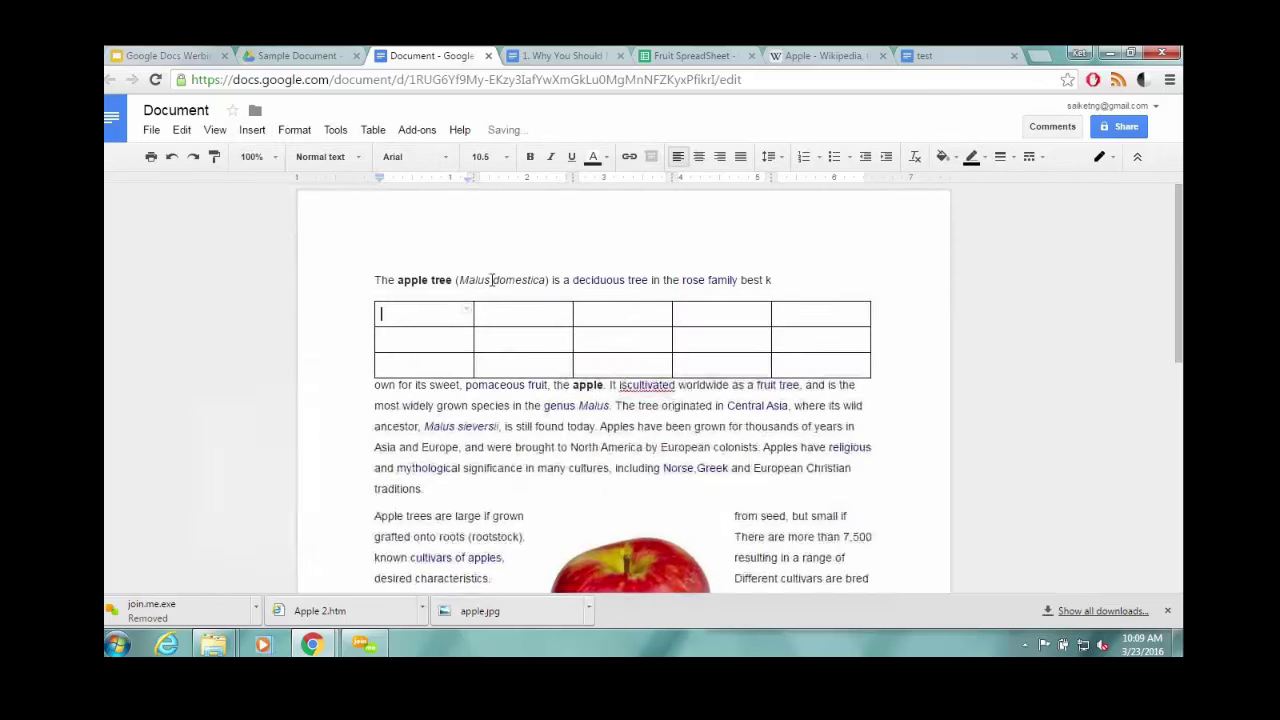
left_click(580, 340)
left_click(709, 271)
key("ctrl+z")
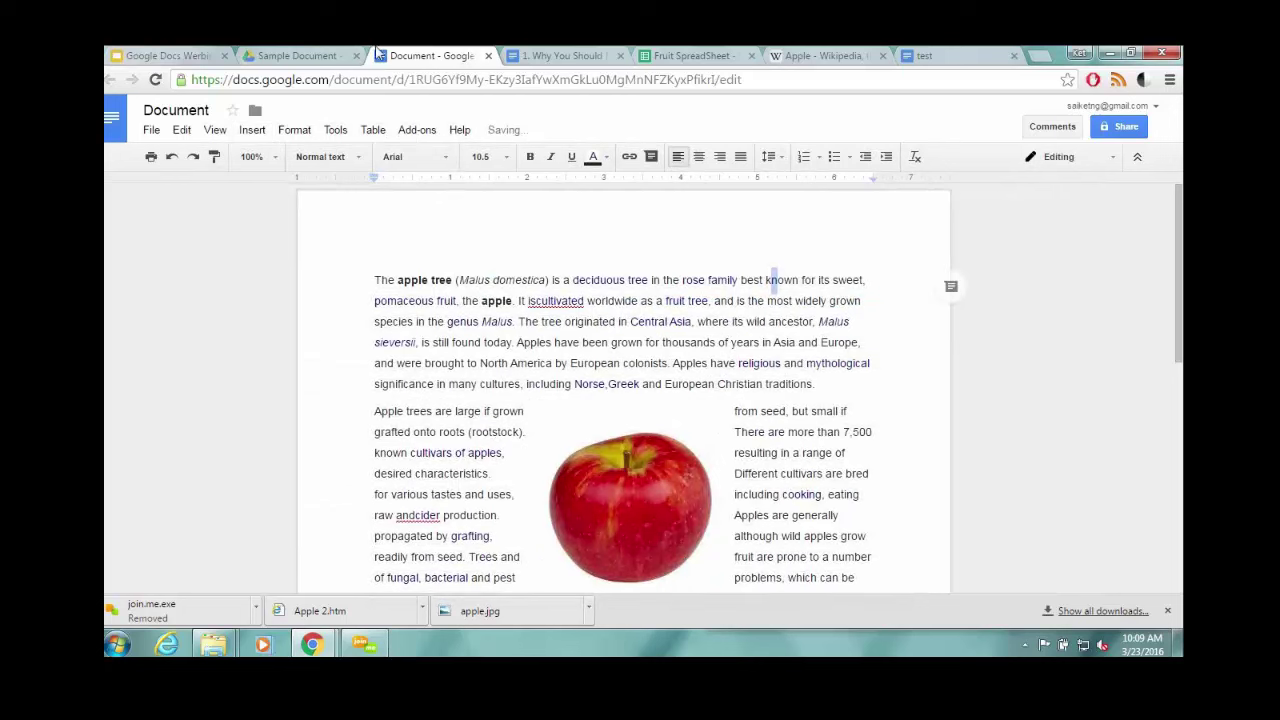
Open the Research tool and search it for "apple images".
left_click(254, 131)
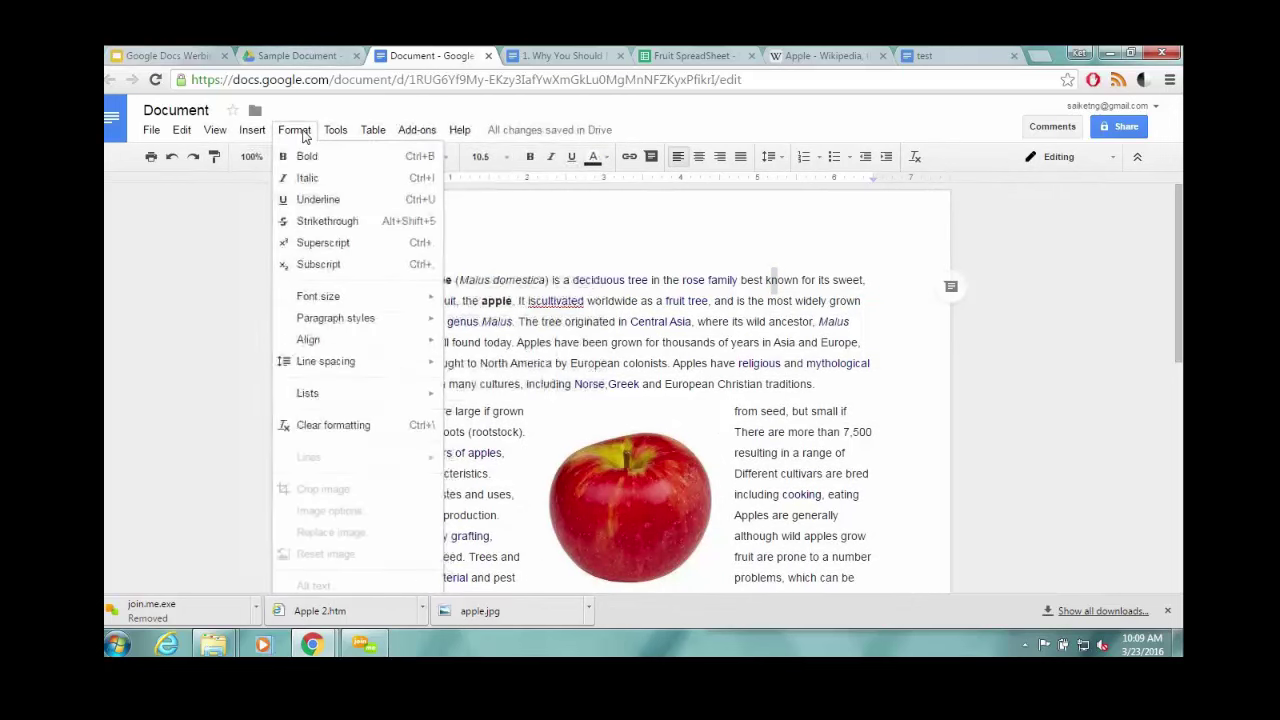
mouse_move(360, 162)
mouse_move(336, 131)
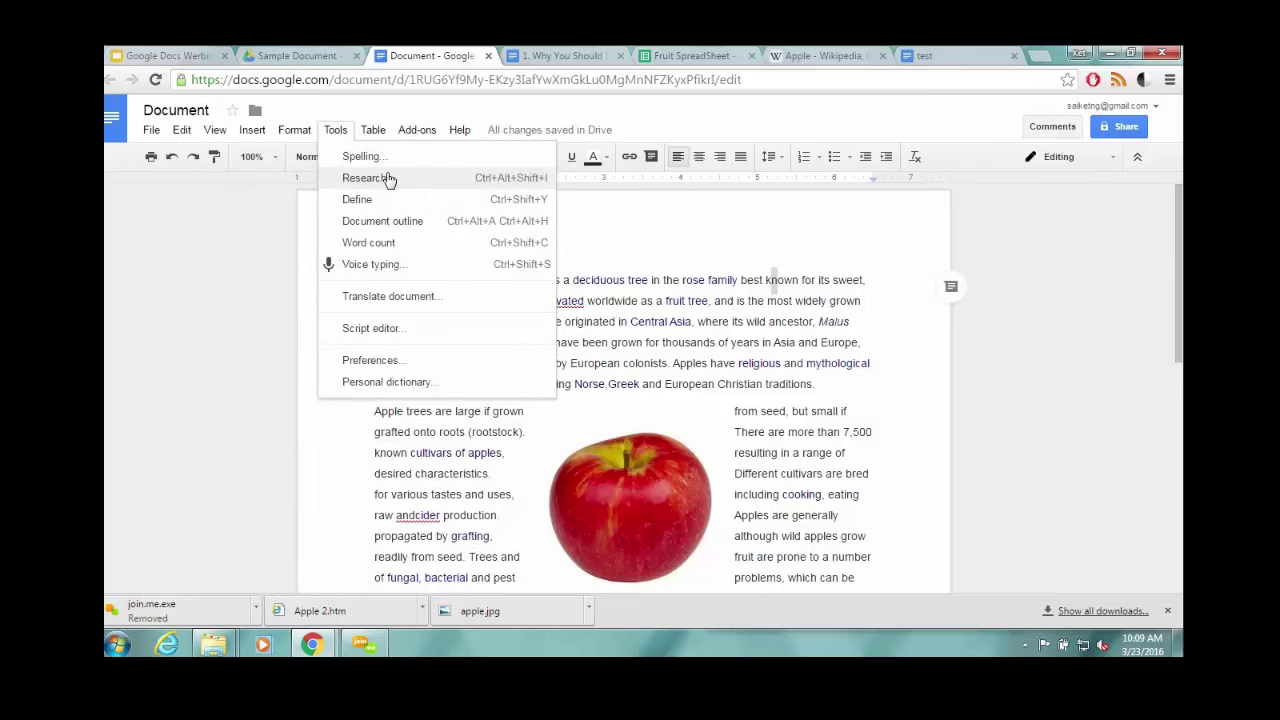
left_click(388, 179)
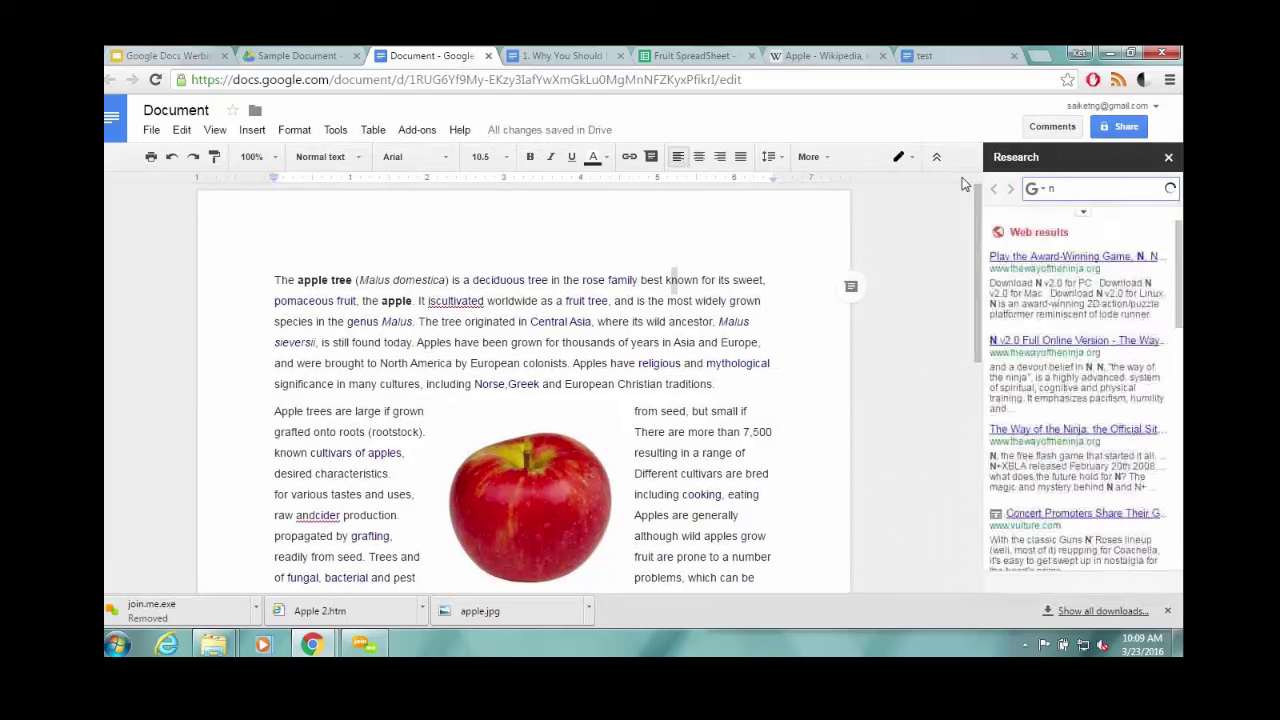
key("BackSpace")
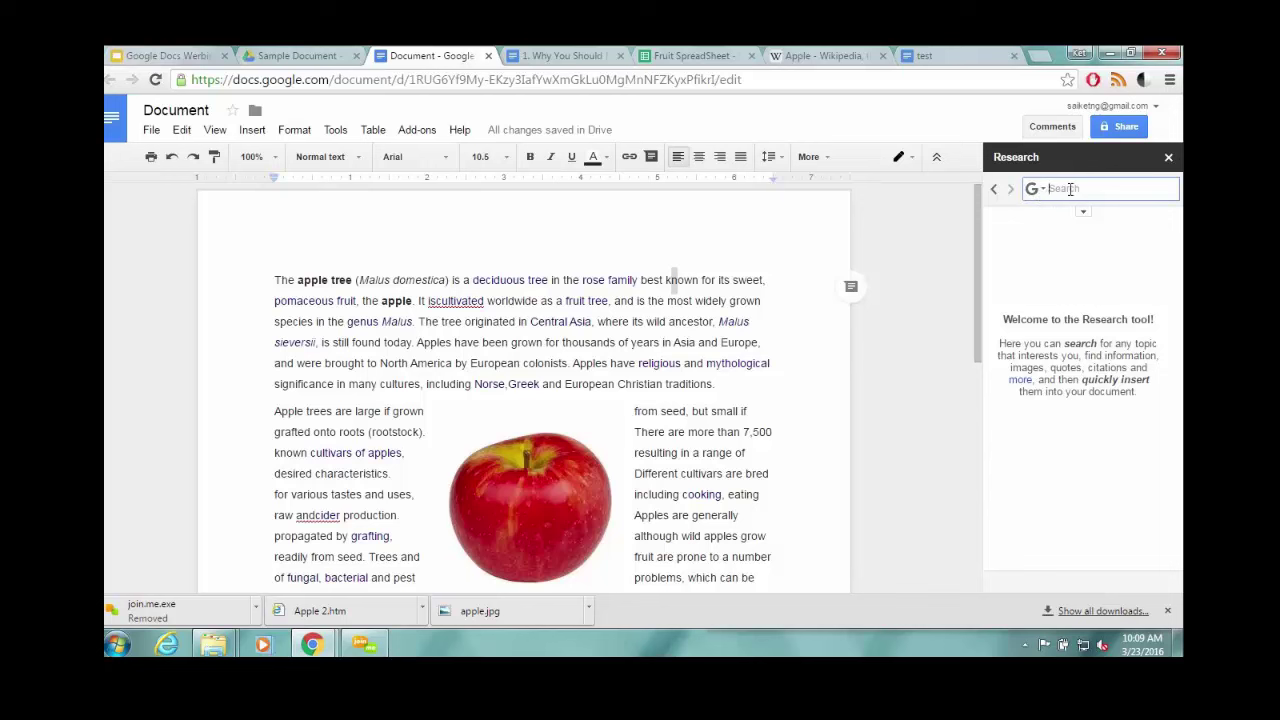
type("ages")
key("Return")
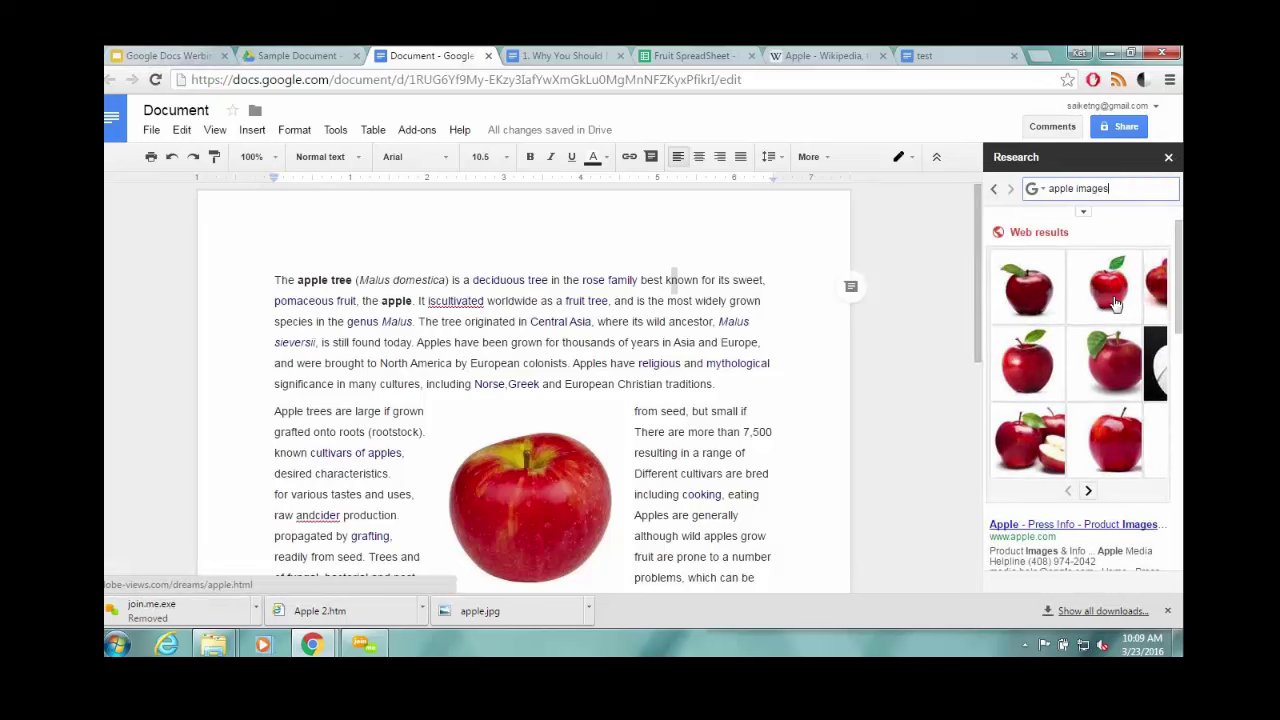
Insert a red apple image from the research results into the first paragraph and cite the "Apple - Press Info - Product Images" result as a footnote.
left_click_drag(1092, 280, 680, 305)
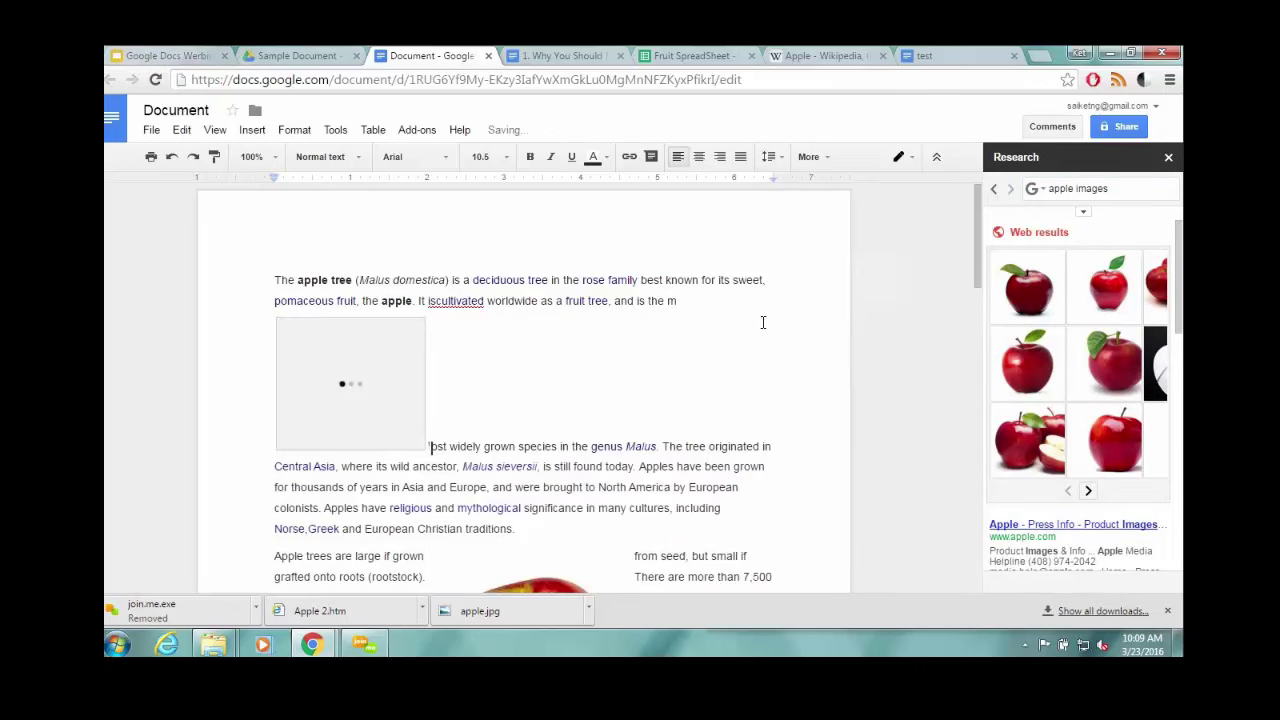
scroll(1133, 360, "down", 3)
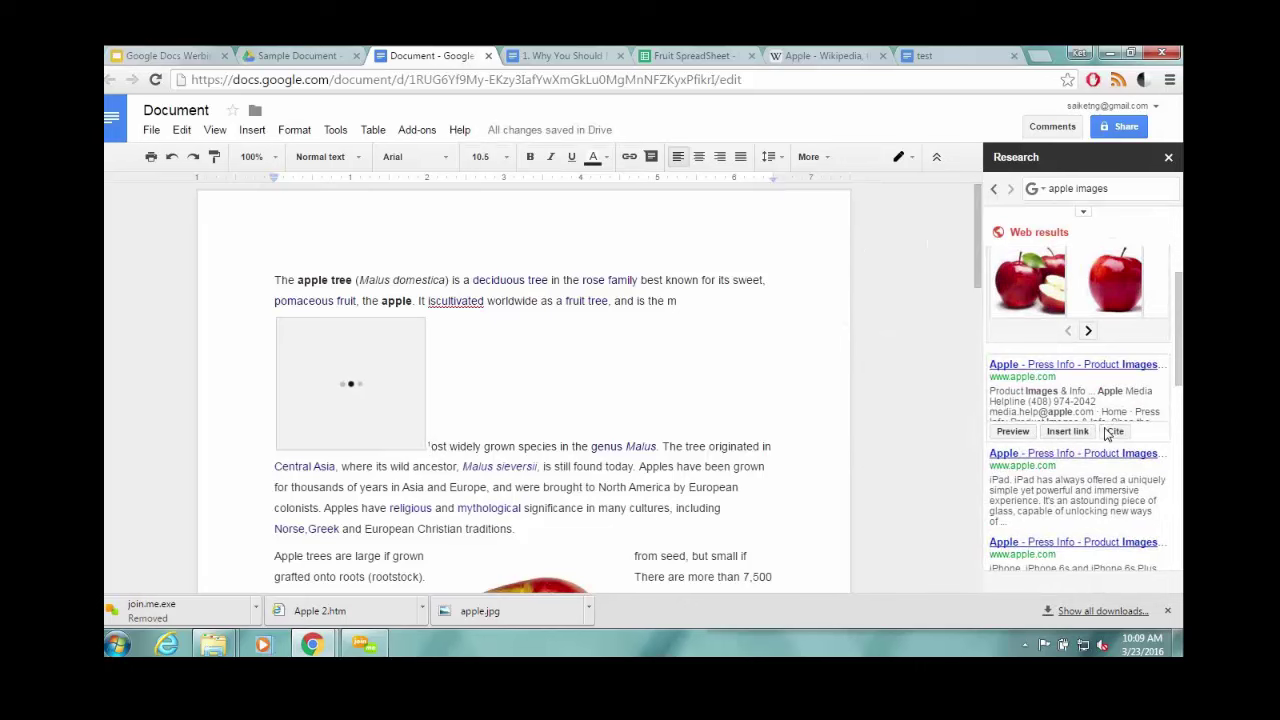
scroll(703, 400, "down", 3)
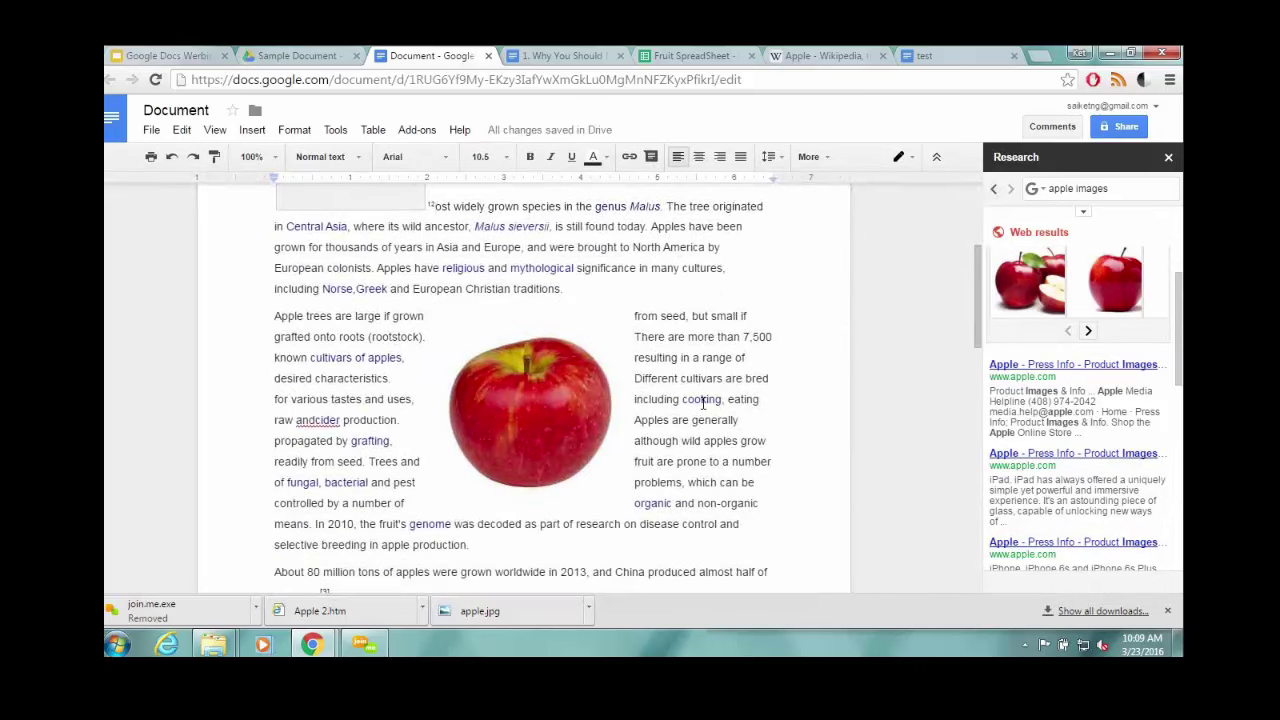
scroll(704, 402, "down", 4)
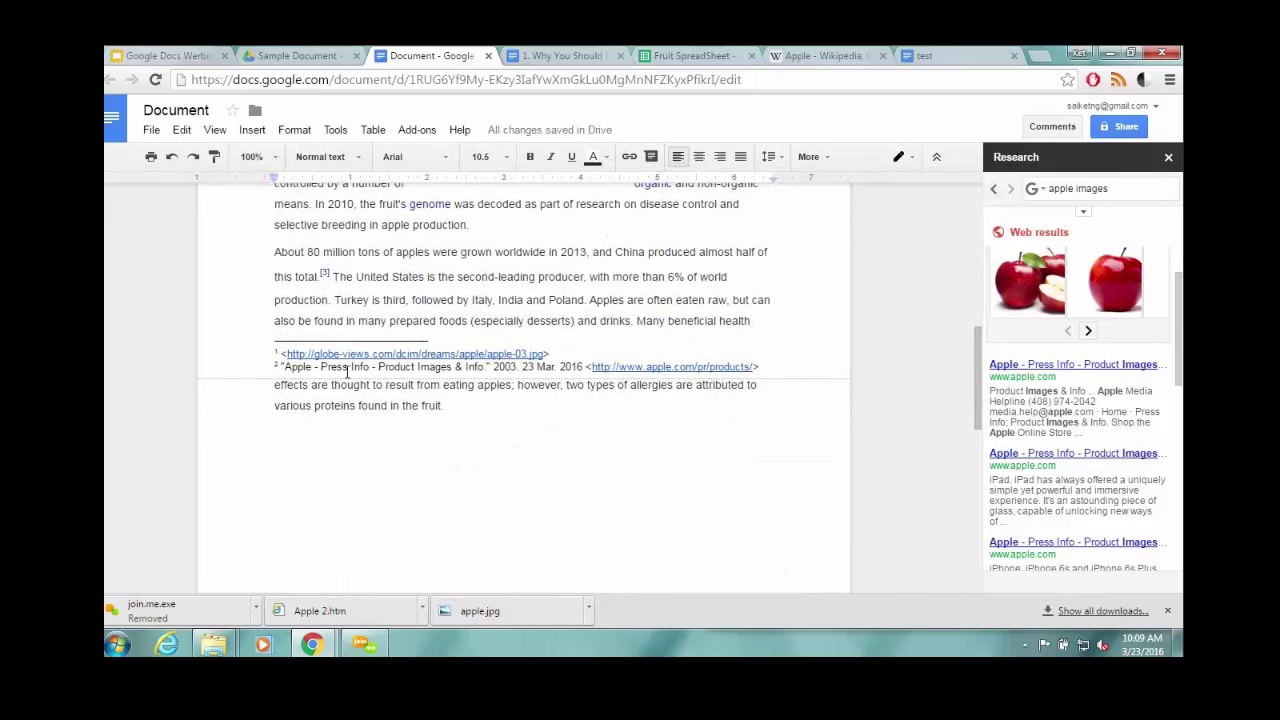
scroll(347, 370, "up", 10)
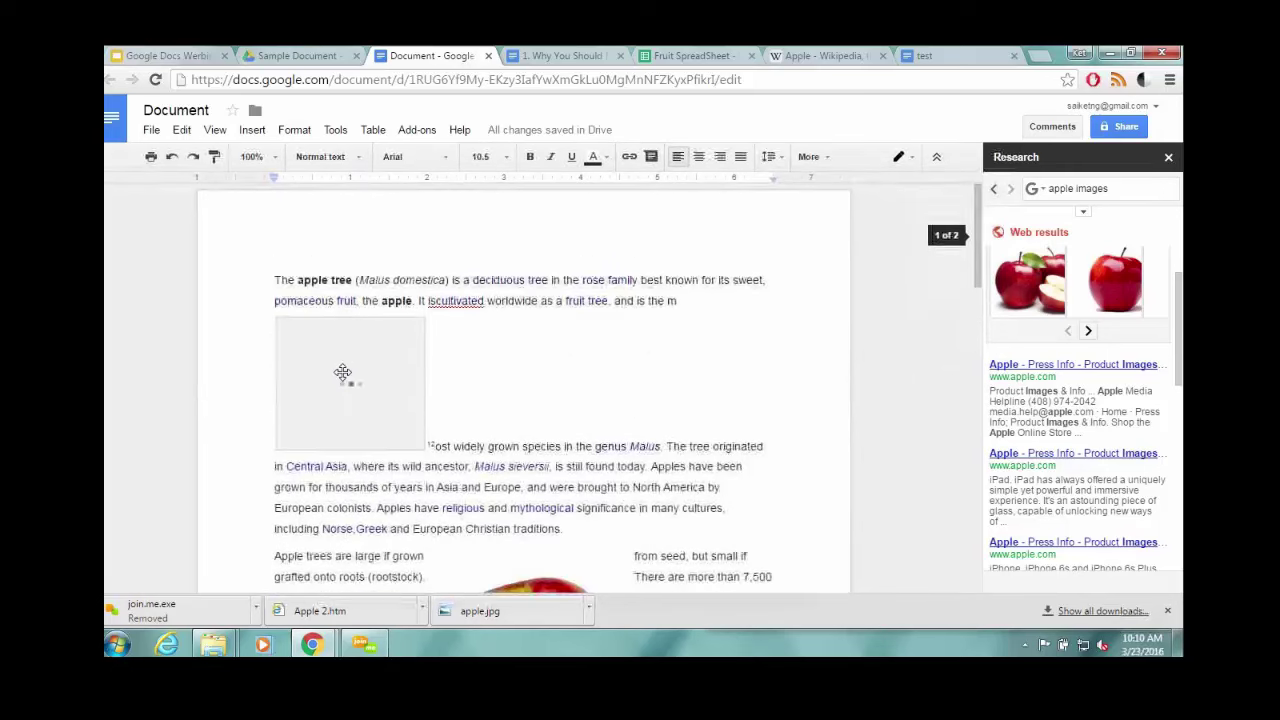
View the Research tool's result-type options and close the tool.
left_click(1035, 188)
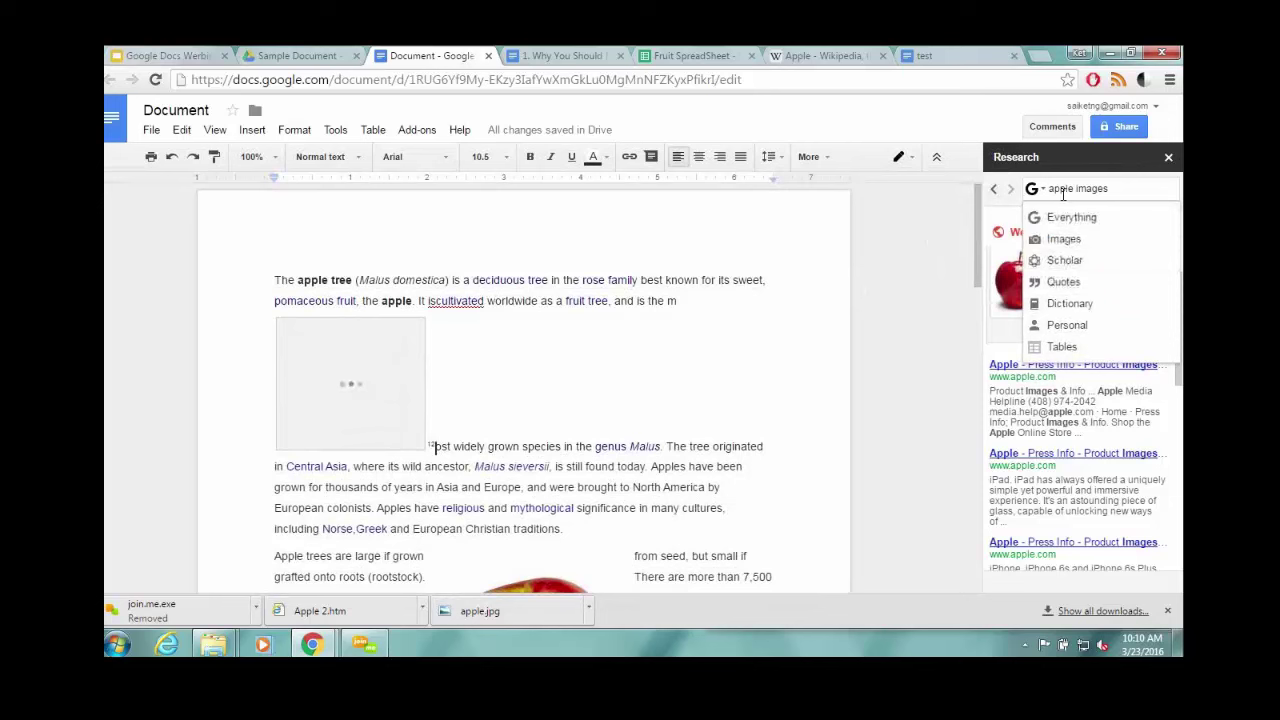
left_click(1066, 196)
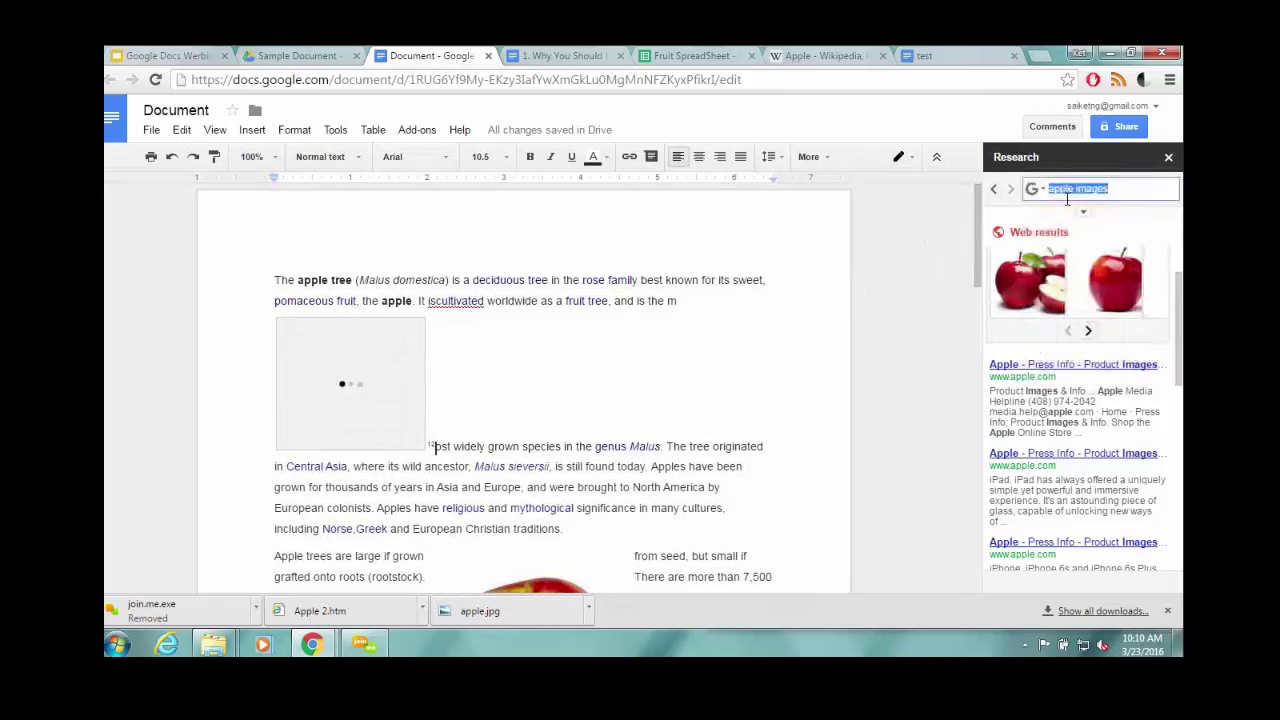
left_click(1168, 160)
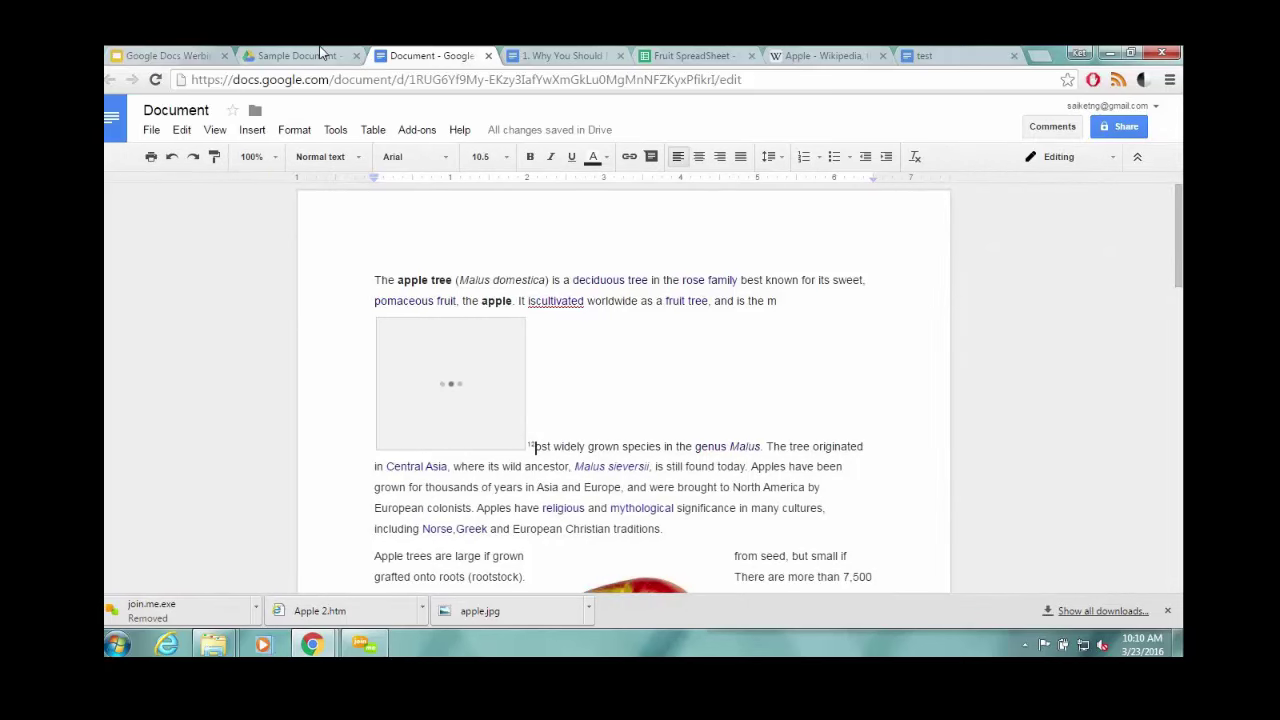
Add an automatic substitution in the preferences that replaces "ty" with "Thank You" and save it.
left_click(335, 130)
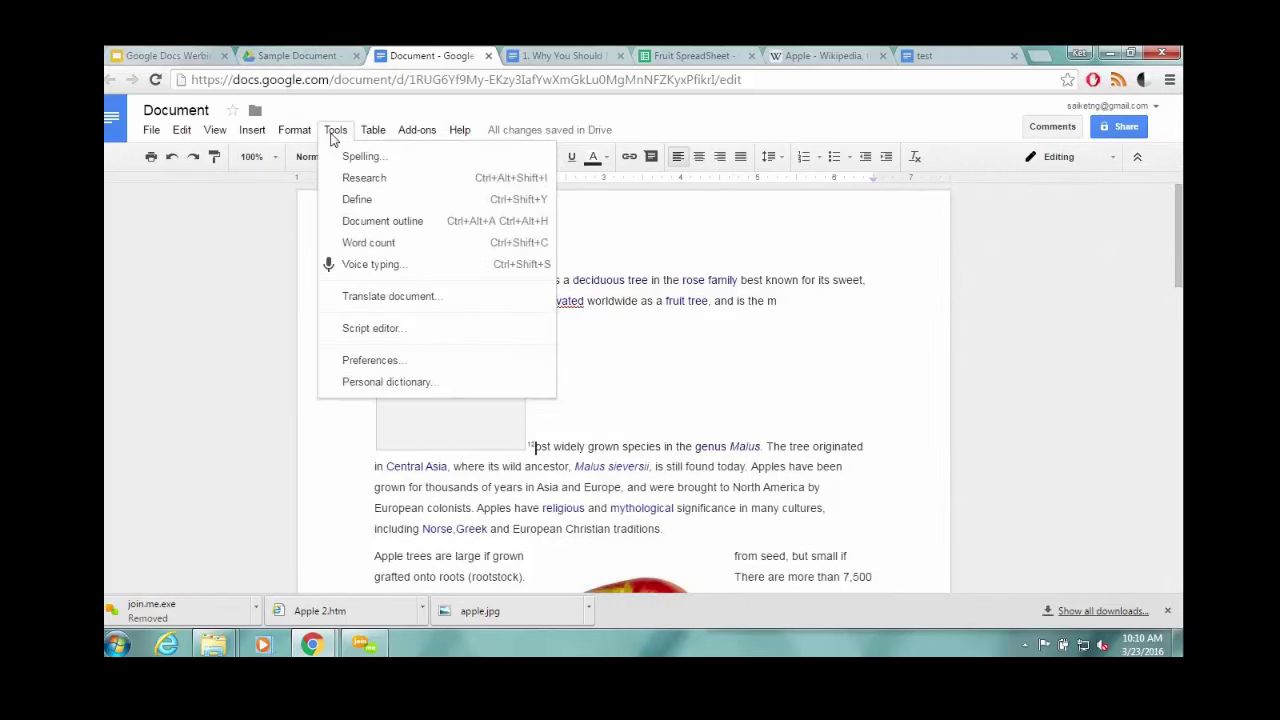
left_click(427, 362)
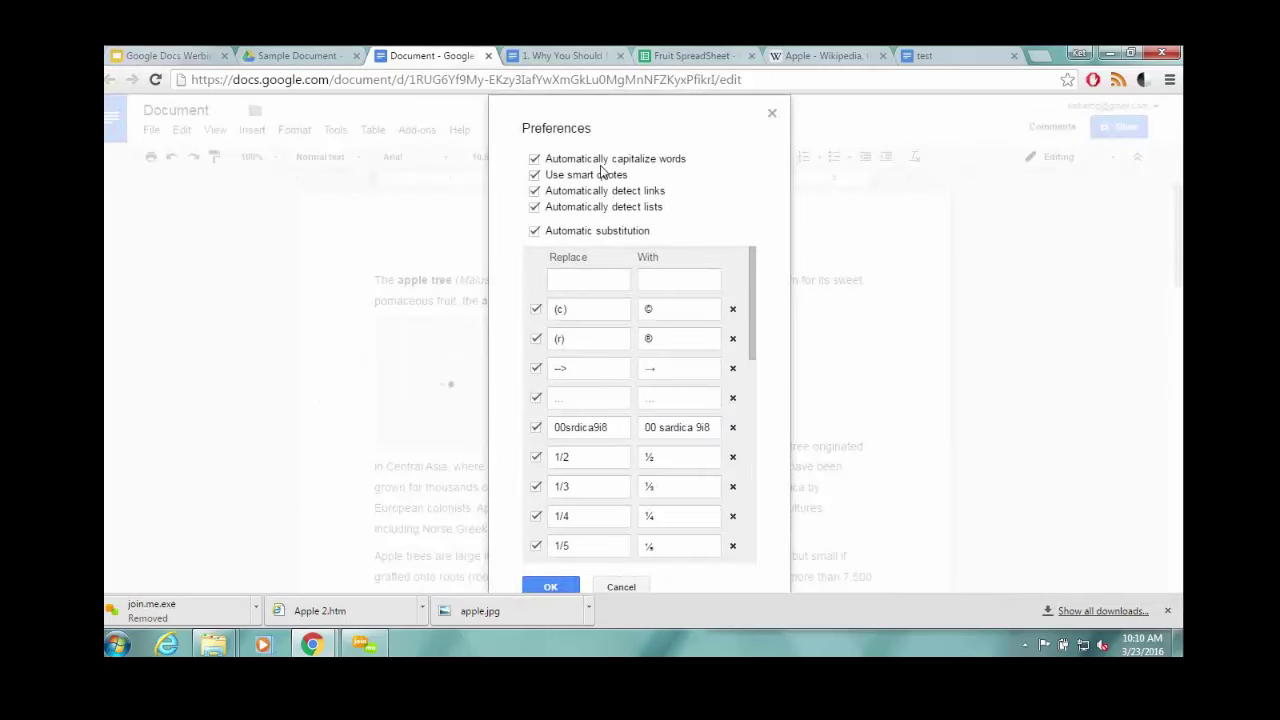
left_click(616, 281)
key("Tab")
type("Thank")
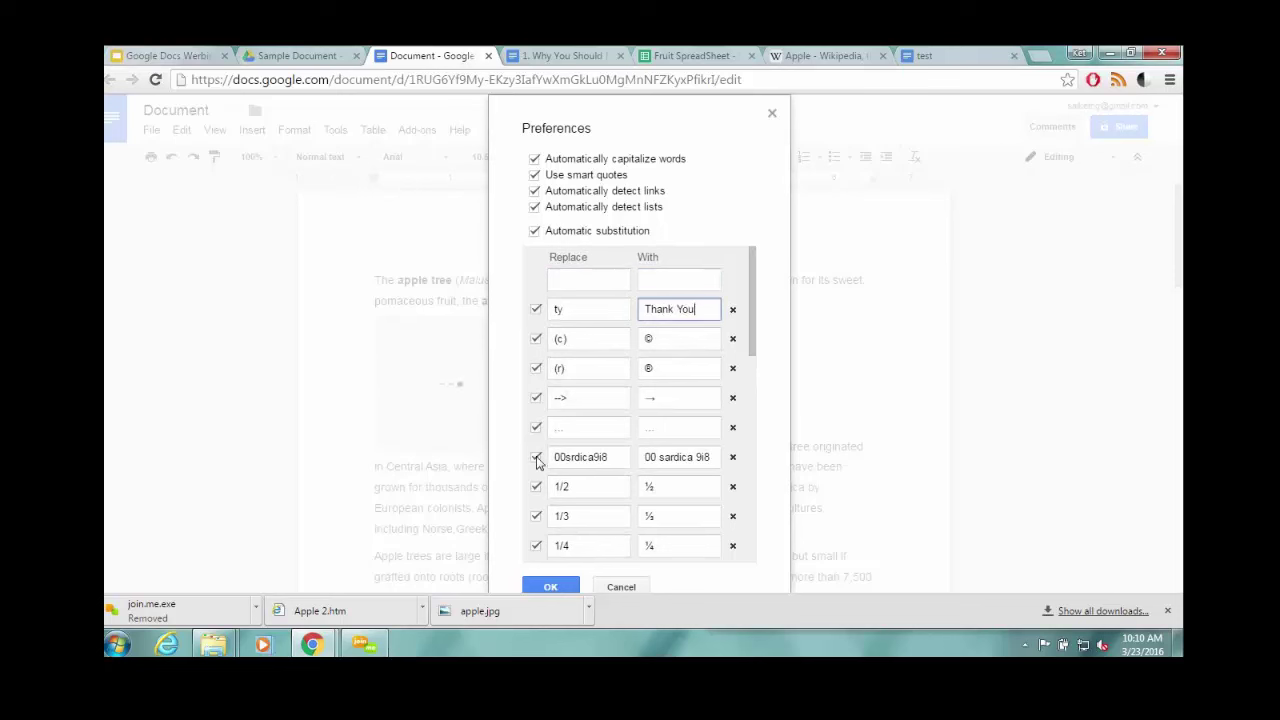
left_click(533, 582)
left_click(548, 587)
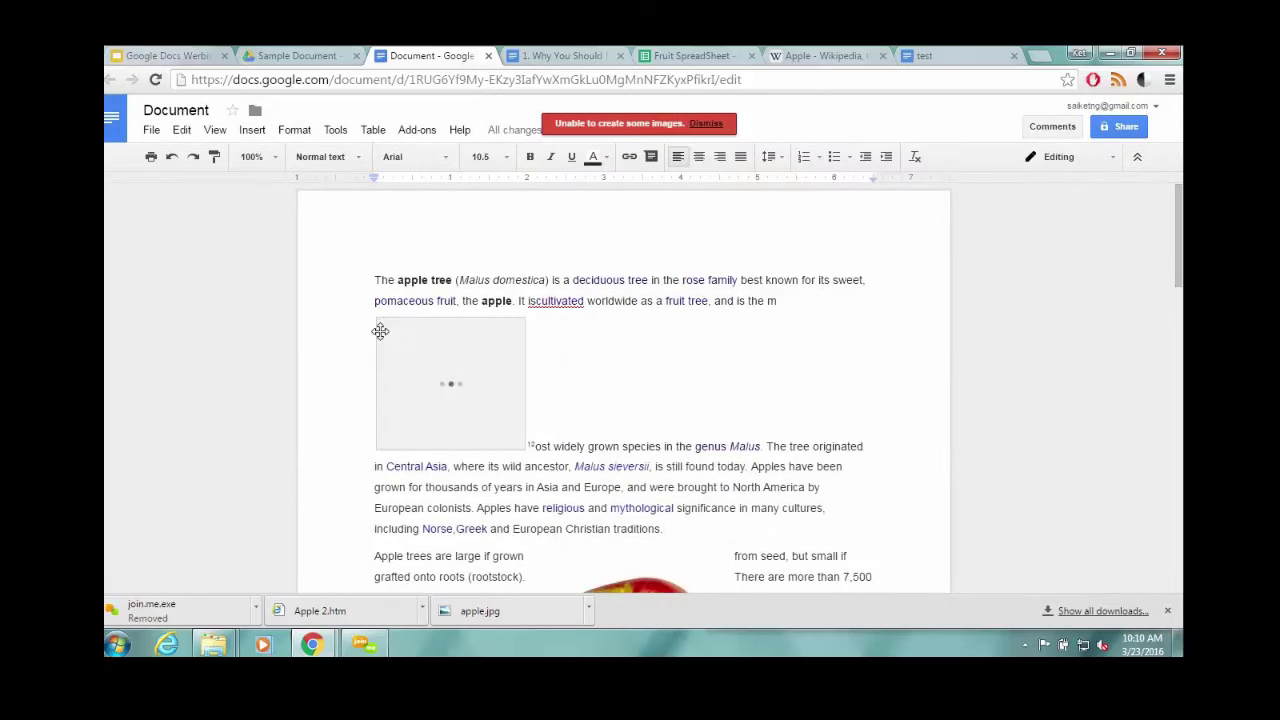
Add two blank lines above the first paragraph and enter "thank you" on the first one.
key("Return")
key("Return")
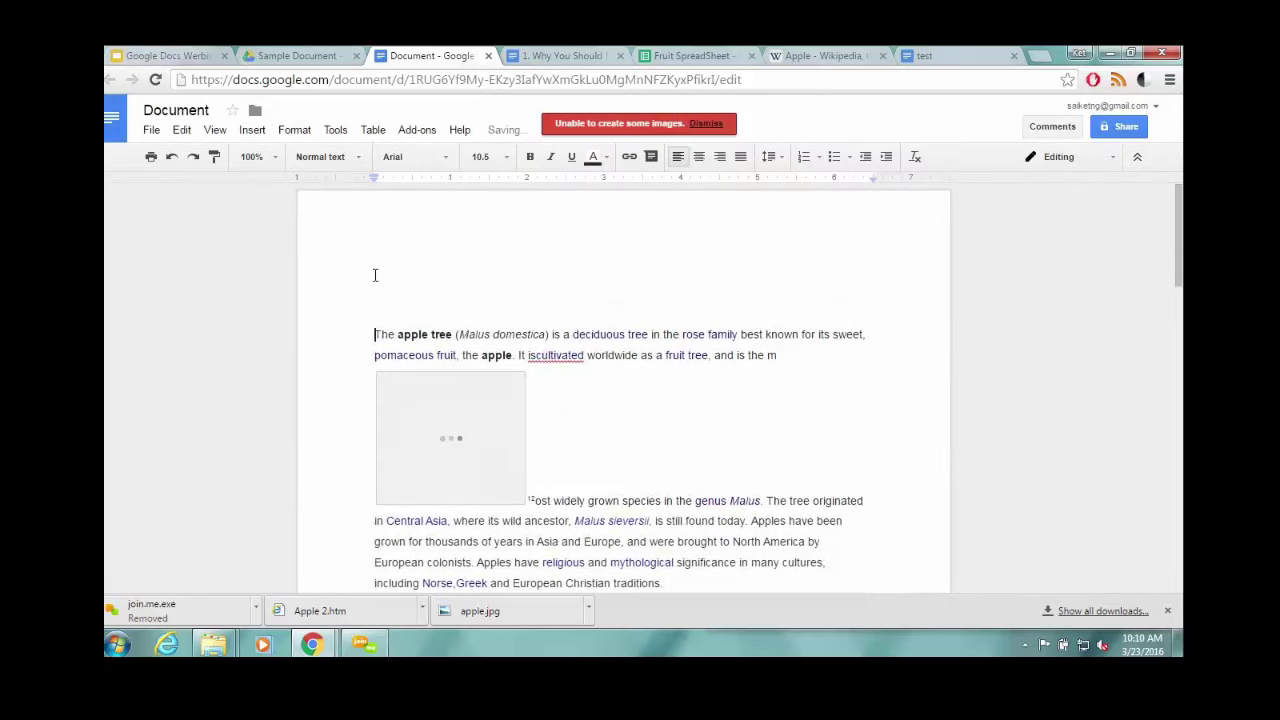
left_click(375, 276)
type("thank you")
Look at the personal dictionary and close it without adding a word.
left_click(364, 131)
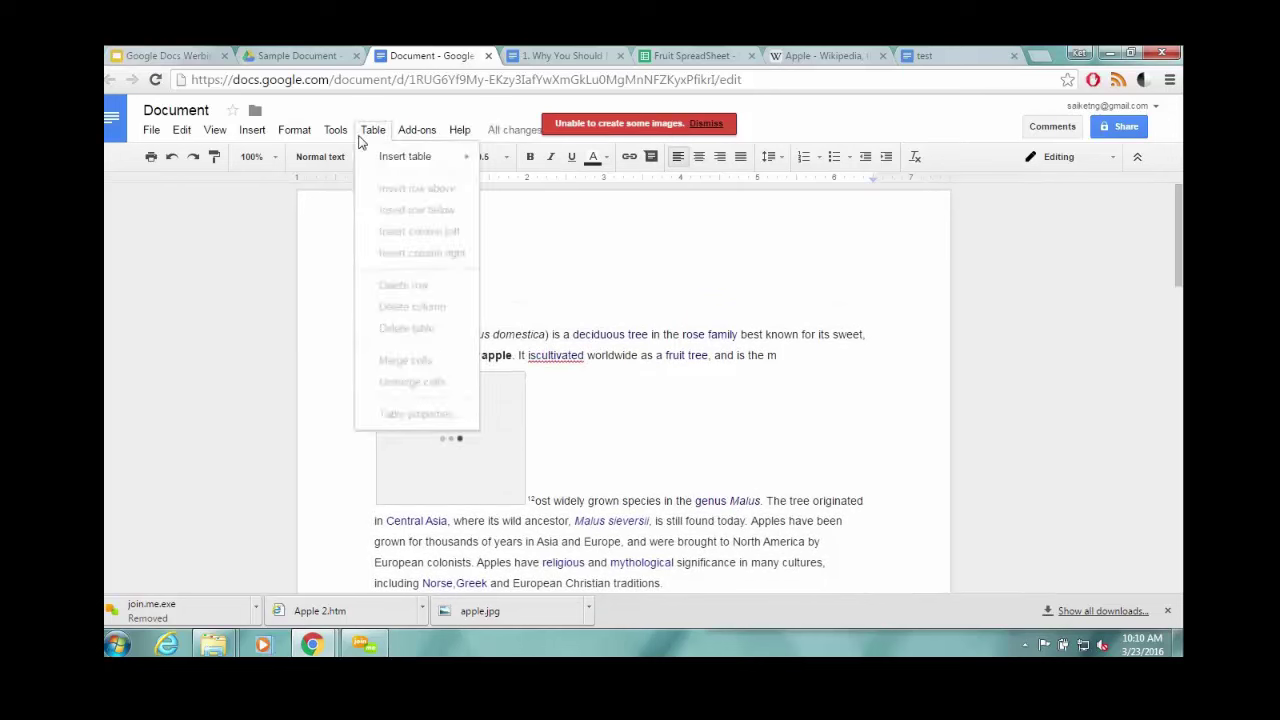
mouse_move(331, 131)
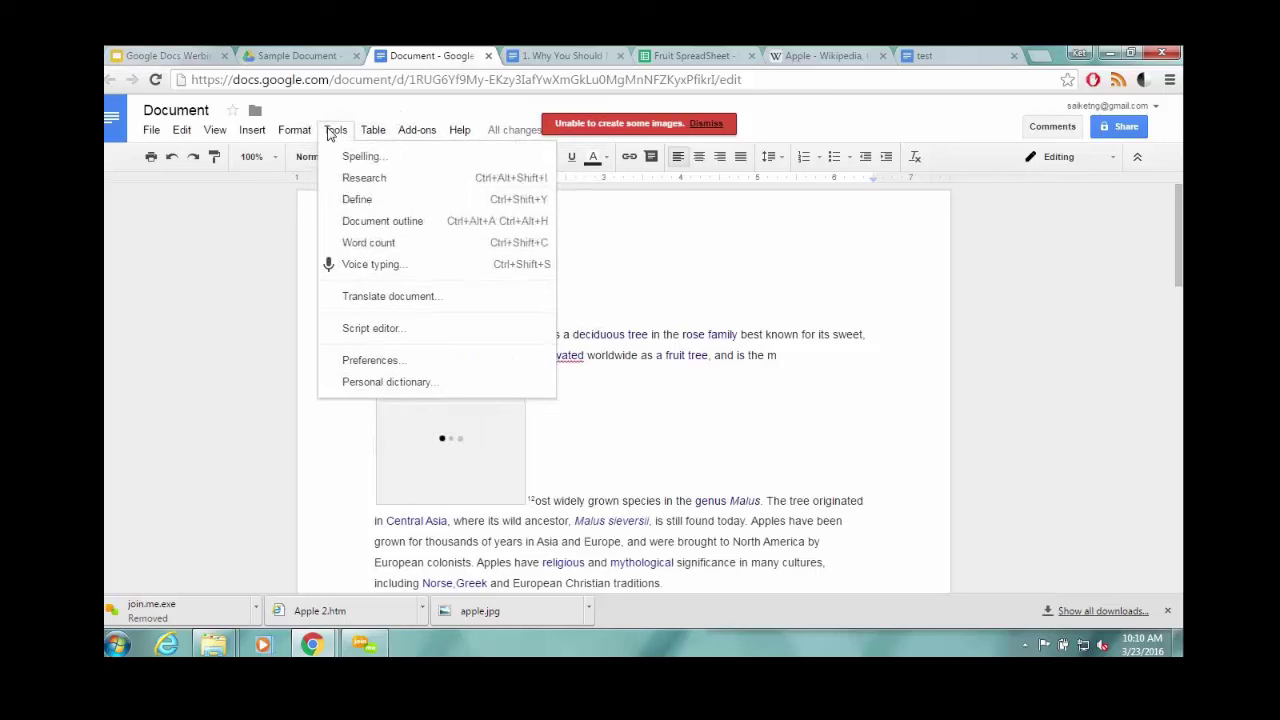
left_click(371, 381)
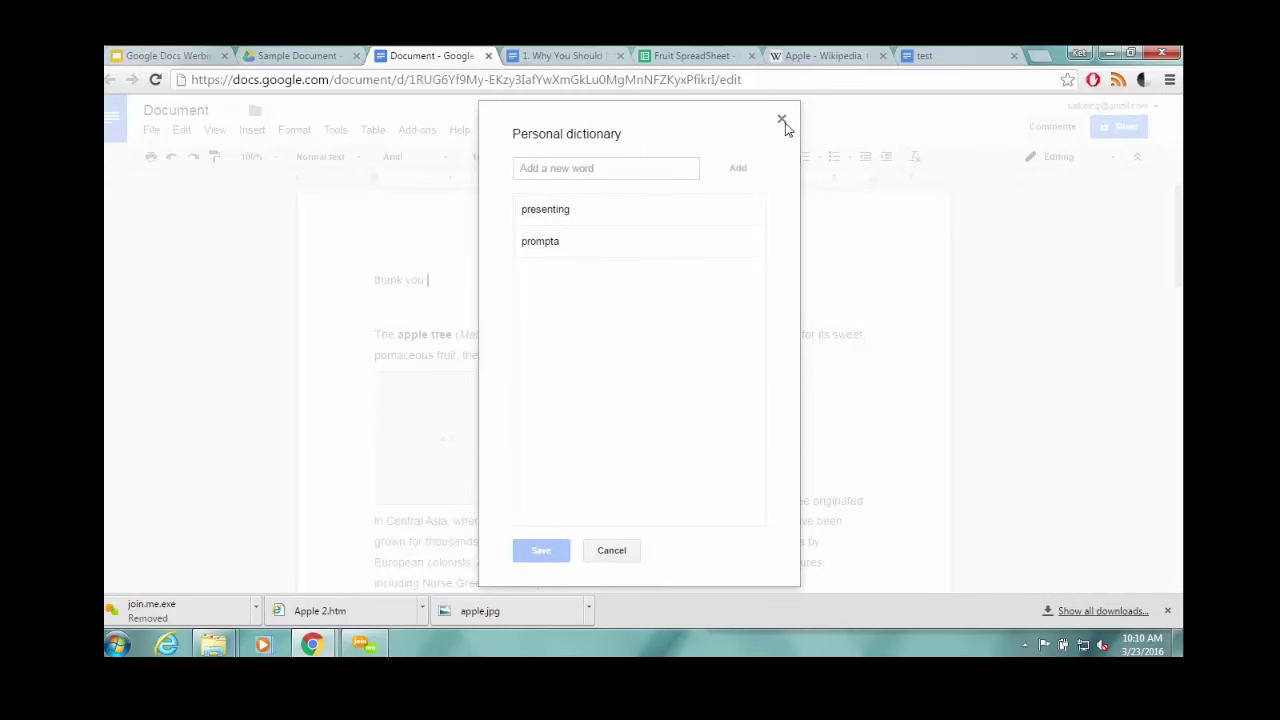
left_click(782, 121)
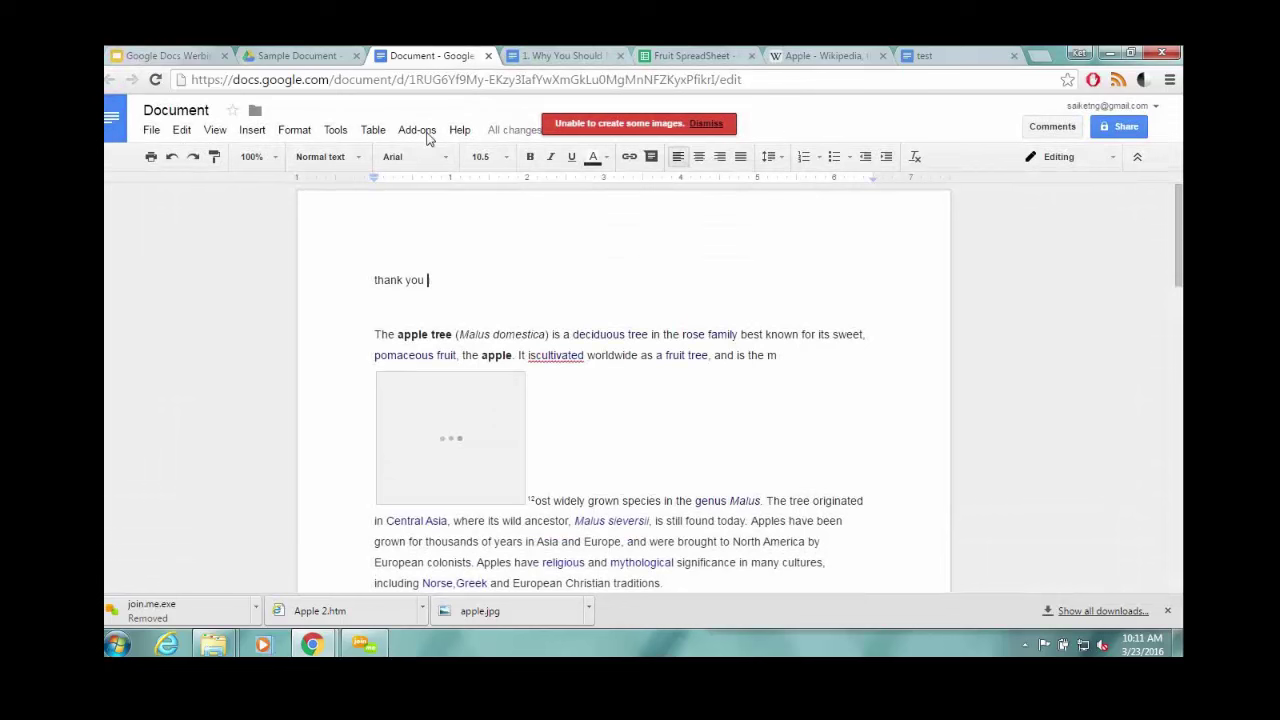
Create a Czech translation of the document titled "Translated copy of Document" and look through its text.
left_click(369, 138)
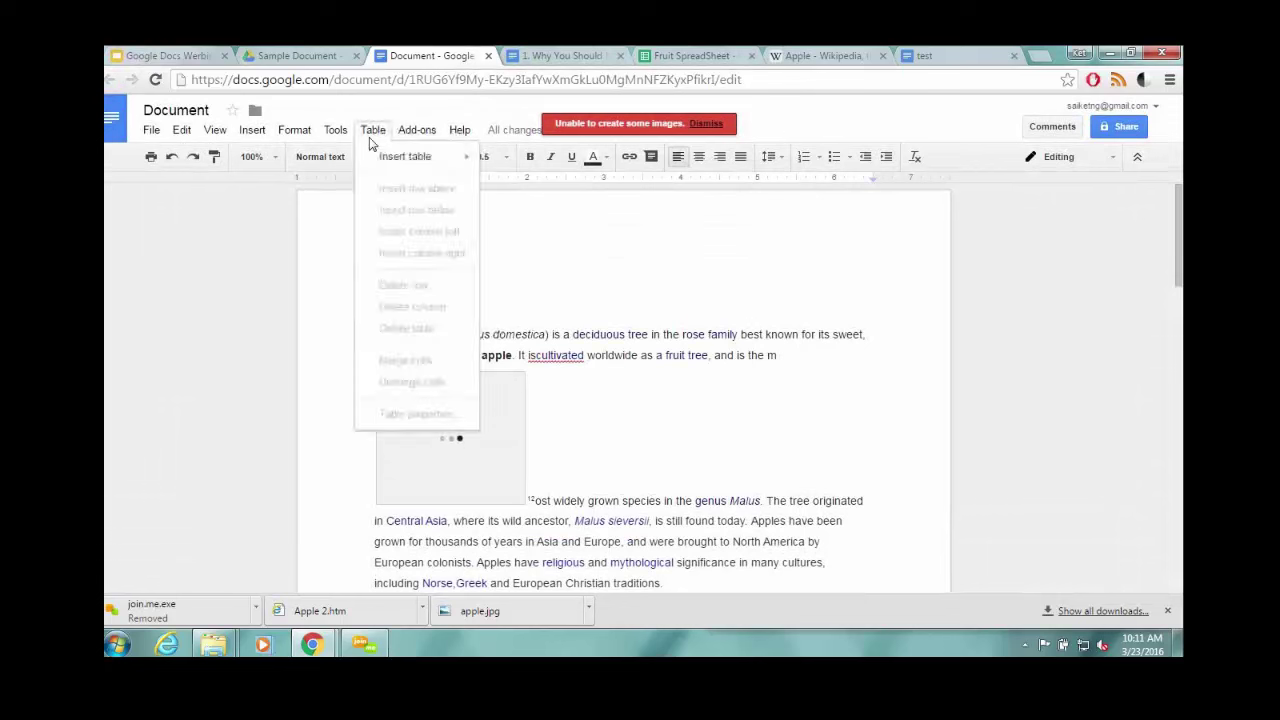
mouse_move(335, 131)
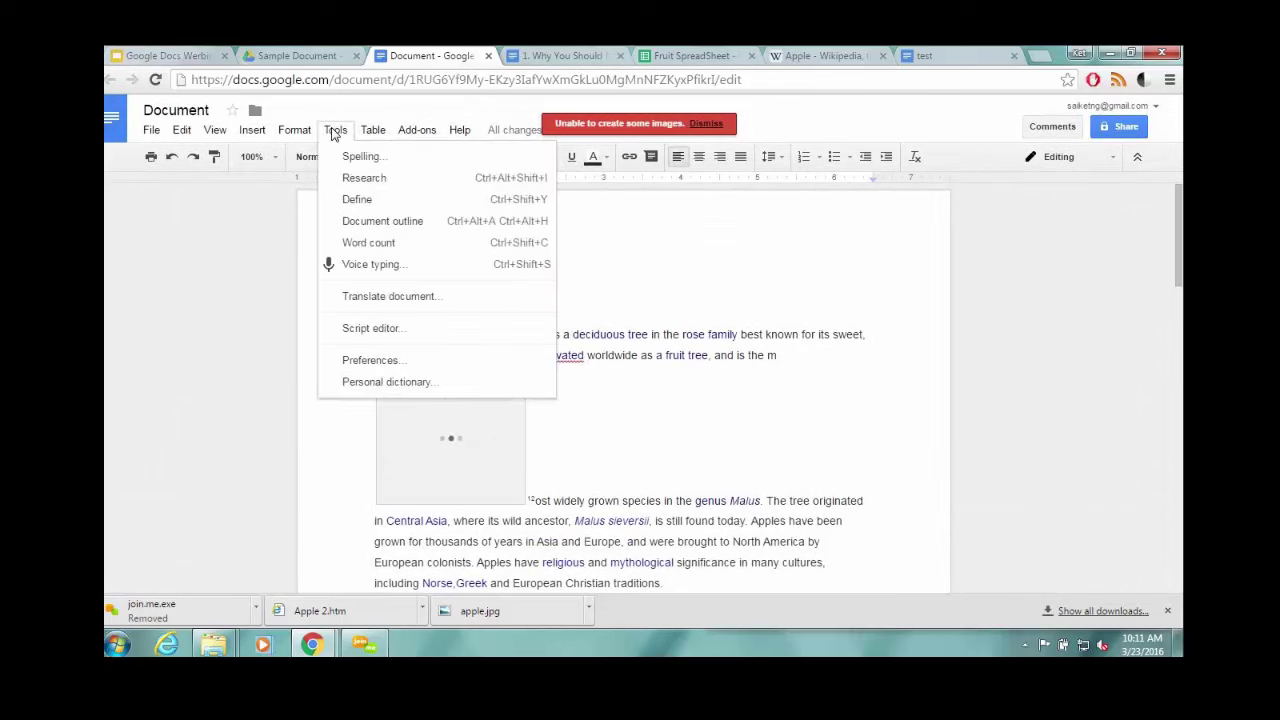
left_click(358, 297)
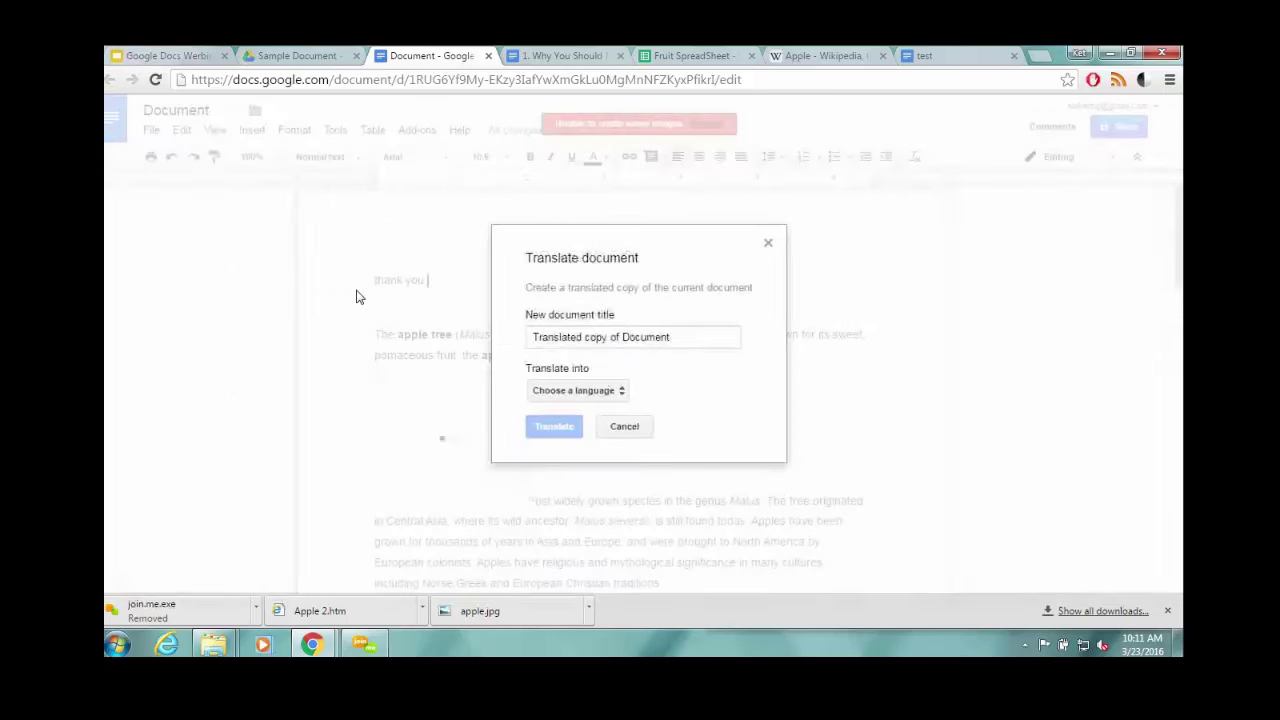
left_click(614, 394)
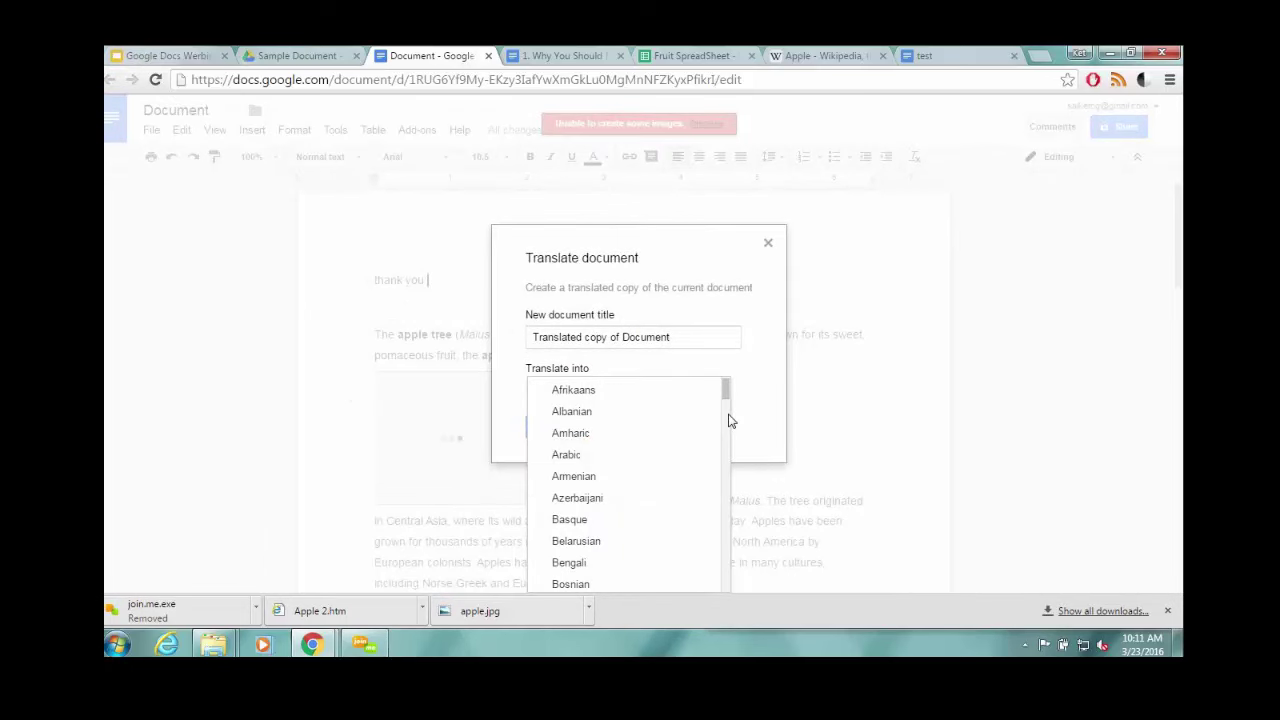
scroll(722, 460, "down", 3)
left_click(717, 509)
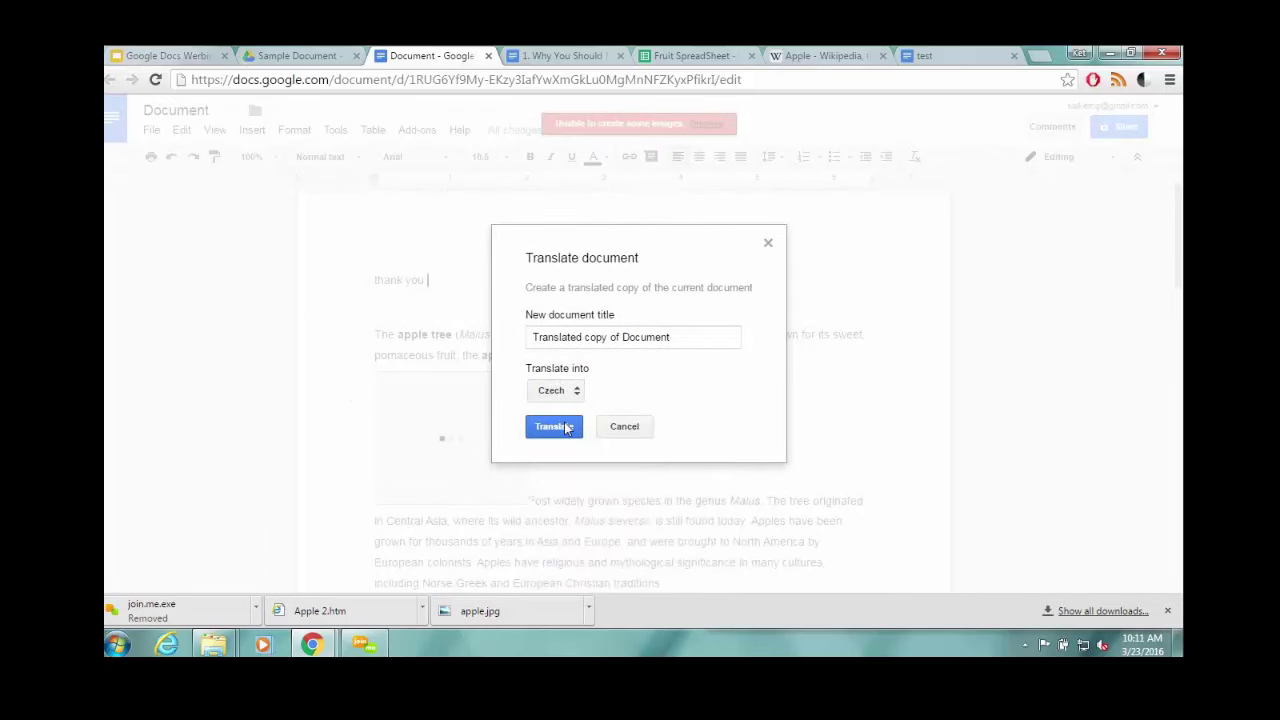
left_click(560, 428)
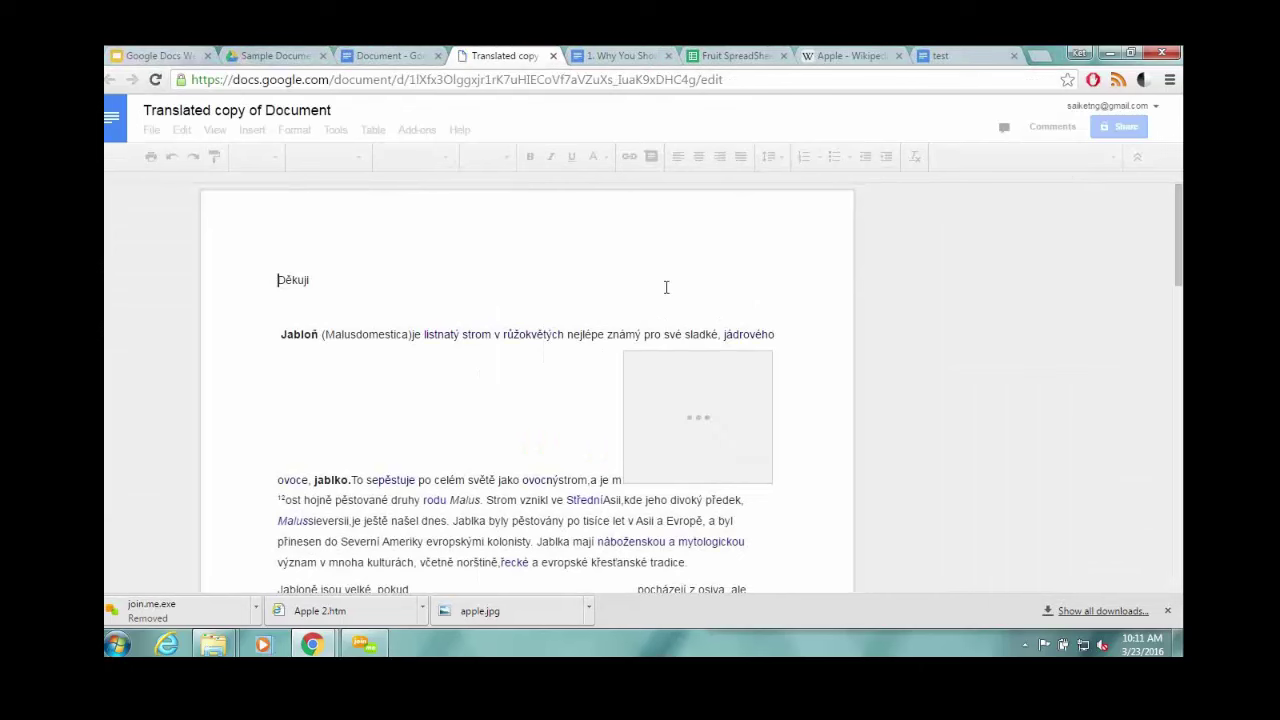
left_click(512, 465)
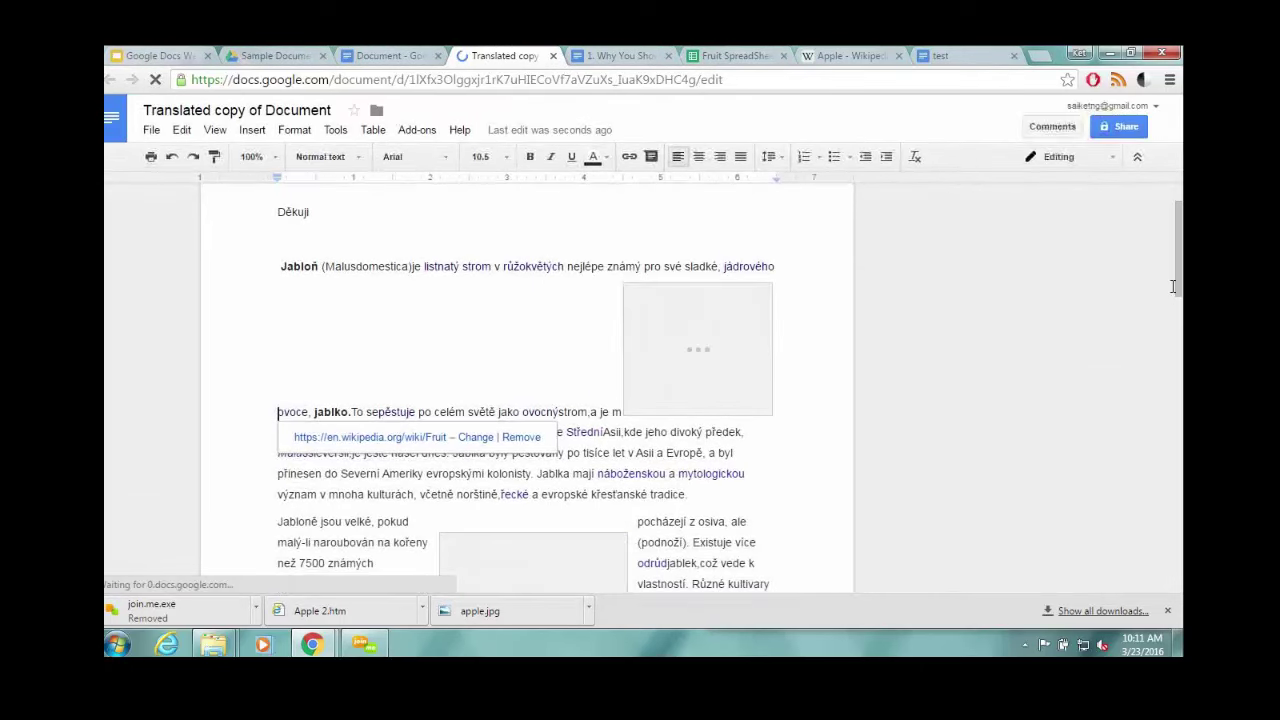
scroll(1174, 285, "down", 2)
Remove the EasyBib Bibliography Creator add-on from its store page, reinstall it and grant the permissions it requests.
left_click(417, 131)
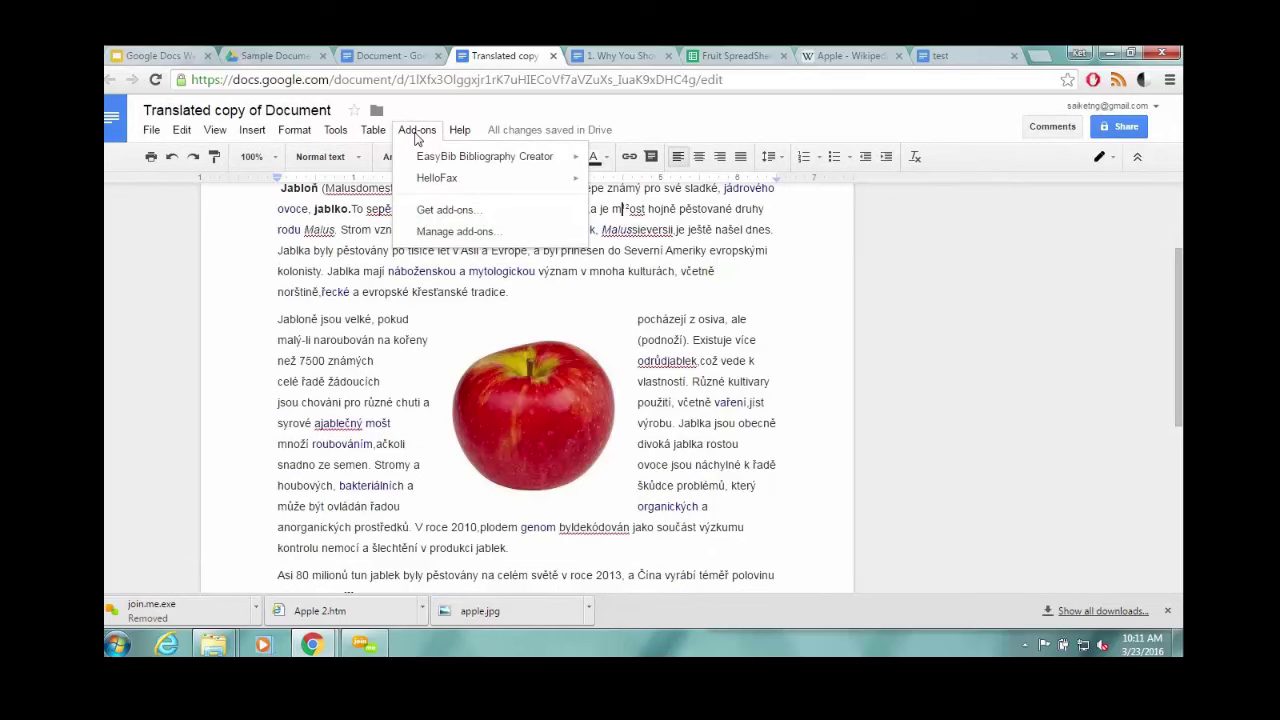
left_click(470, 210)
left_click(772, 268)
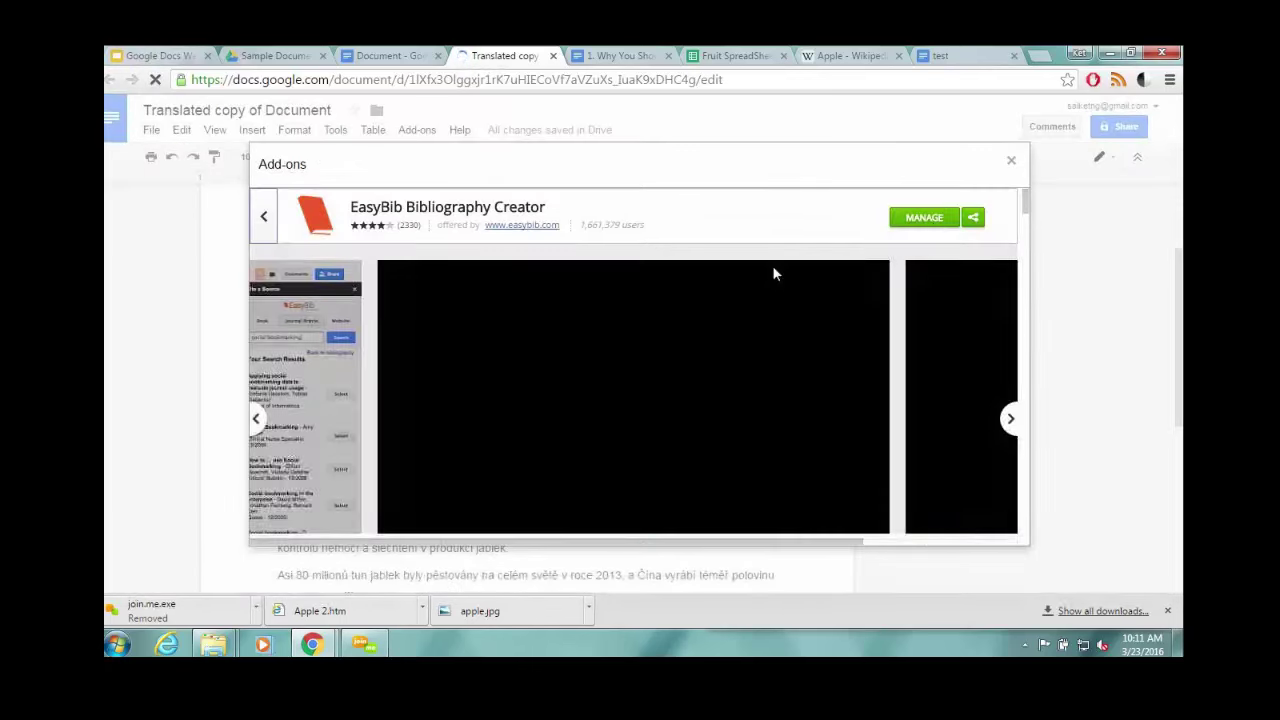
left_click(930, 218)
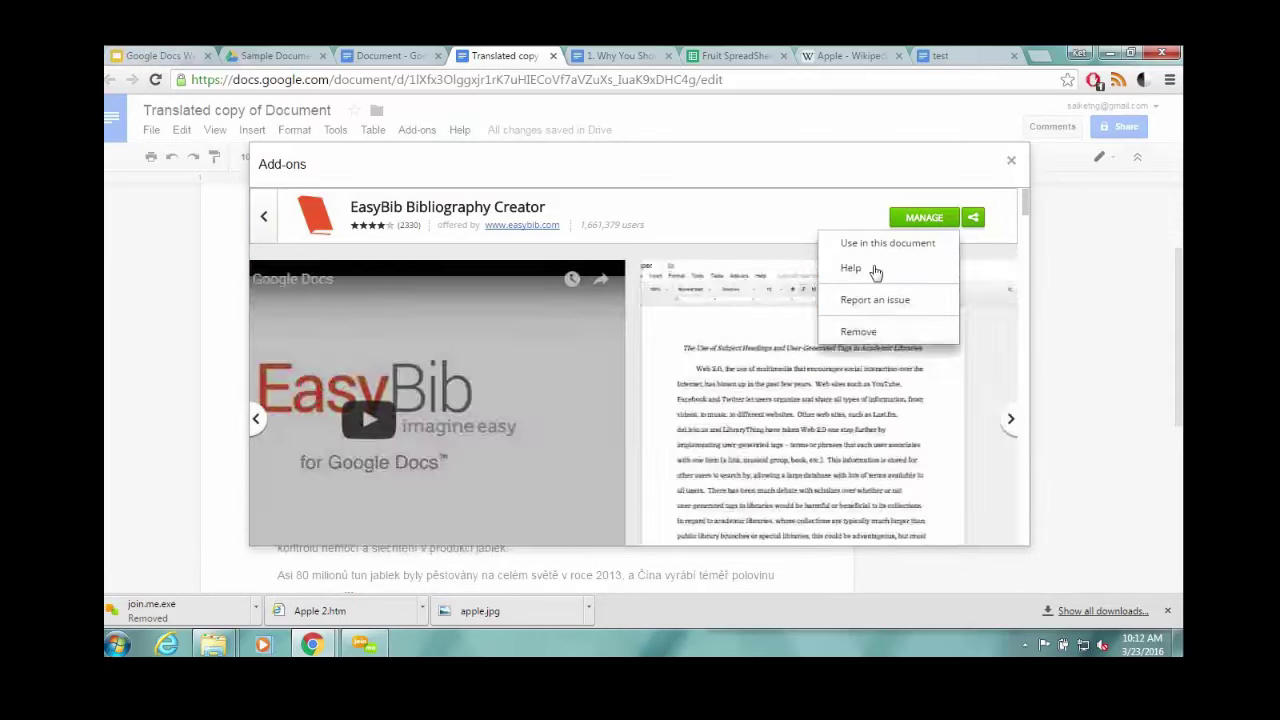
left_click(862, 330)
left_click(926, 222)
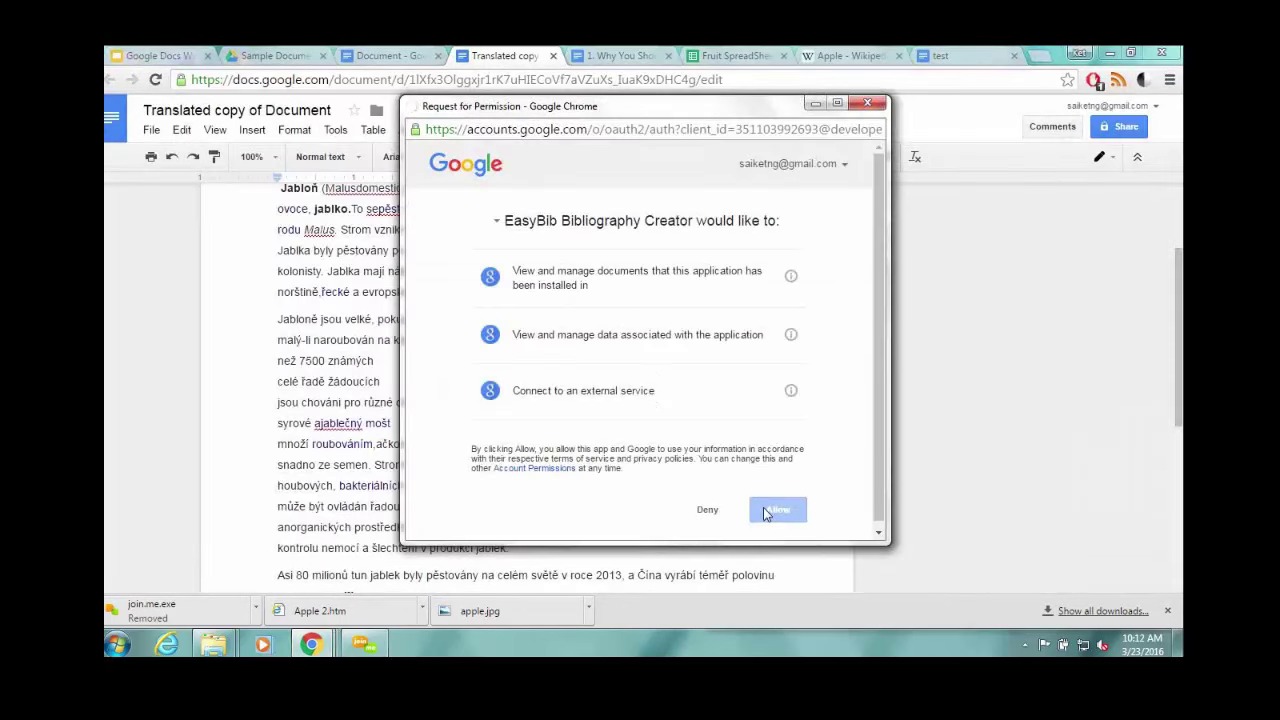
left_click(767, 503)
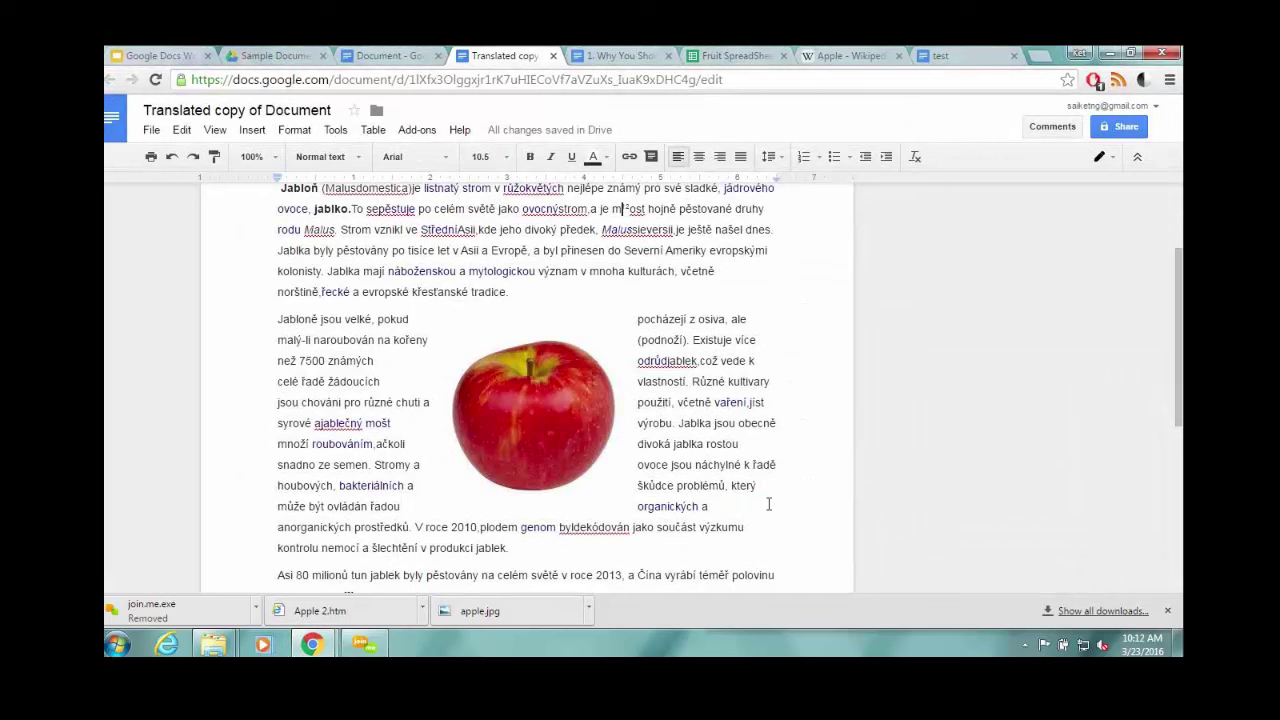
Look at the HelloFax add-on's options for sending the translated document as a fax, and close it without sending.
left_click(426, 135)
mouse_move(432, 185)
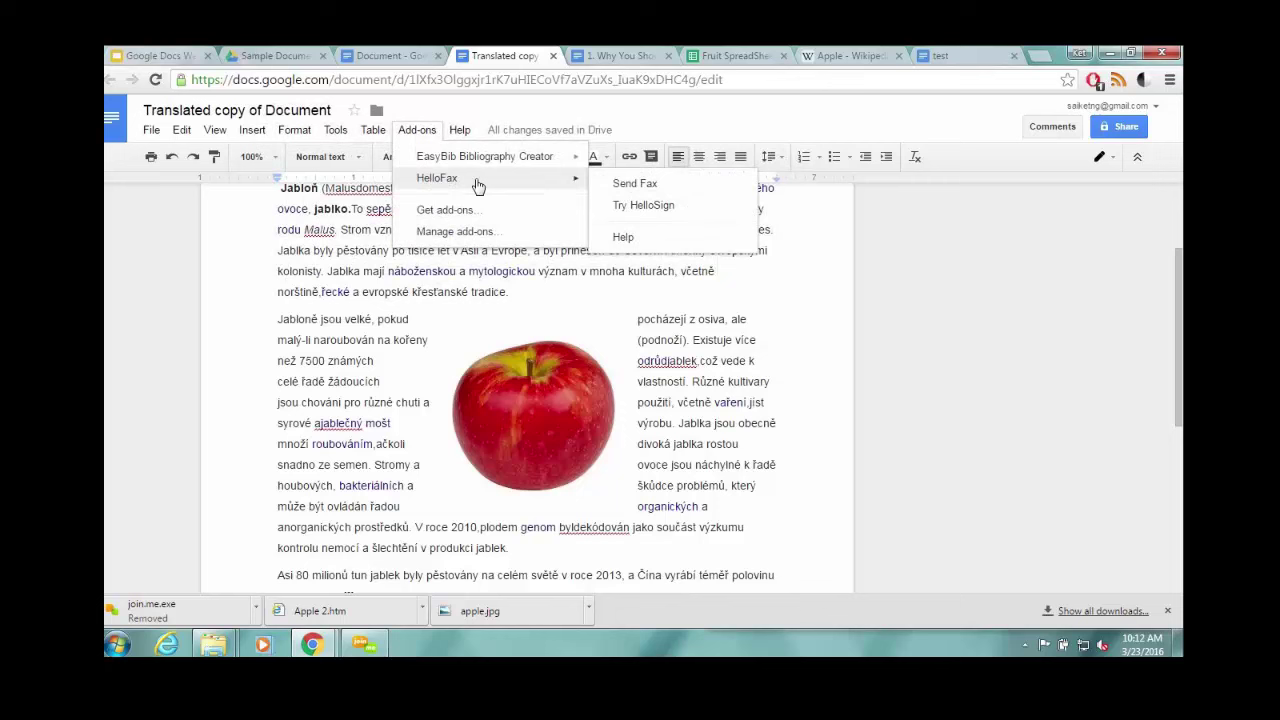
left_click(679, 190)
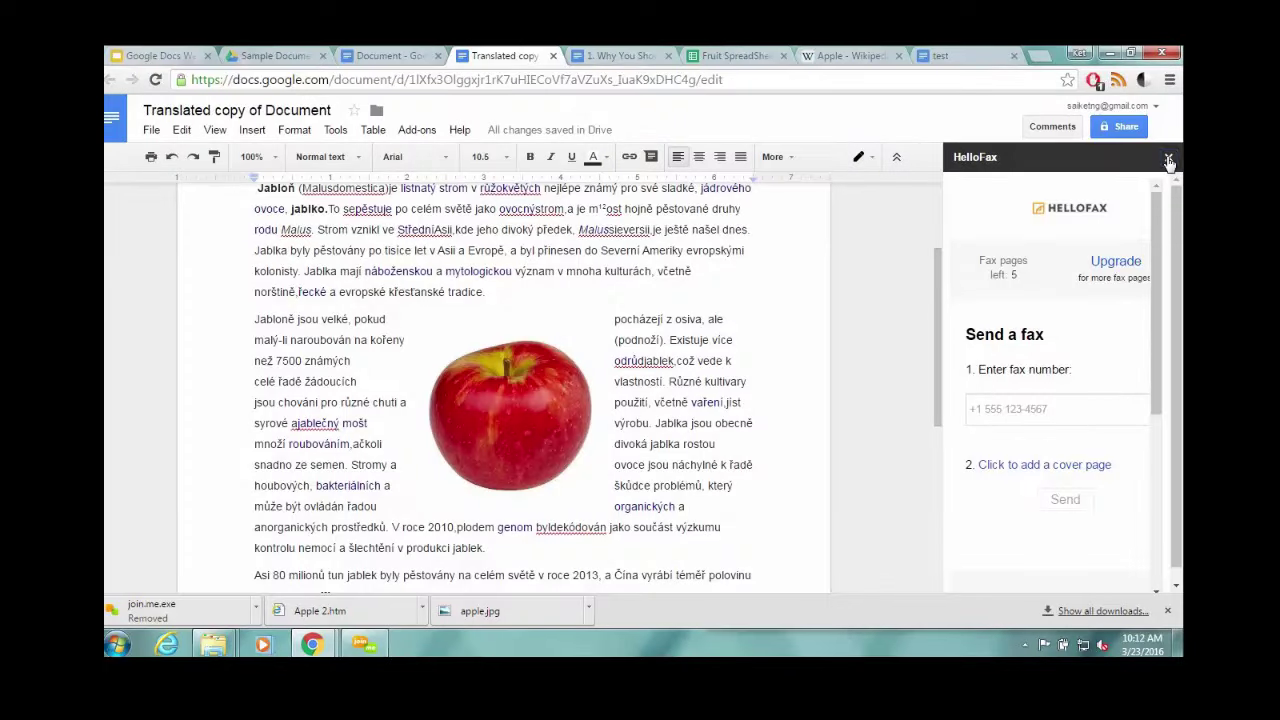
left_click(1168, 158)
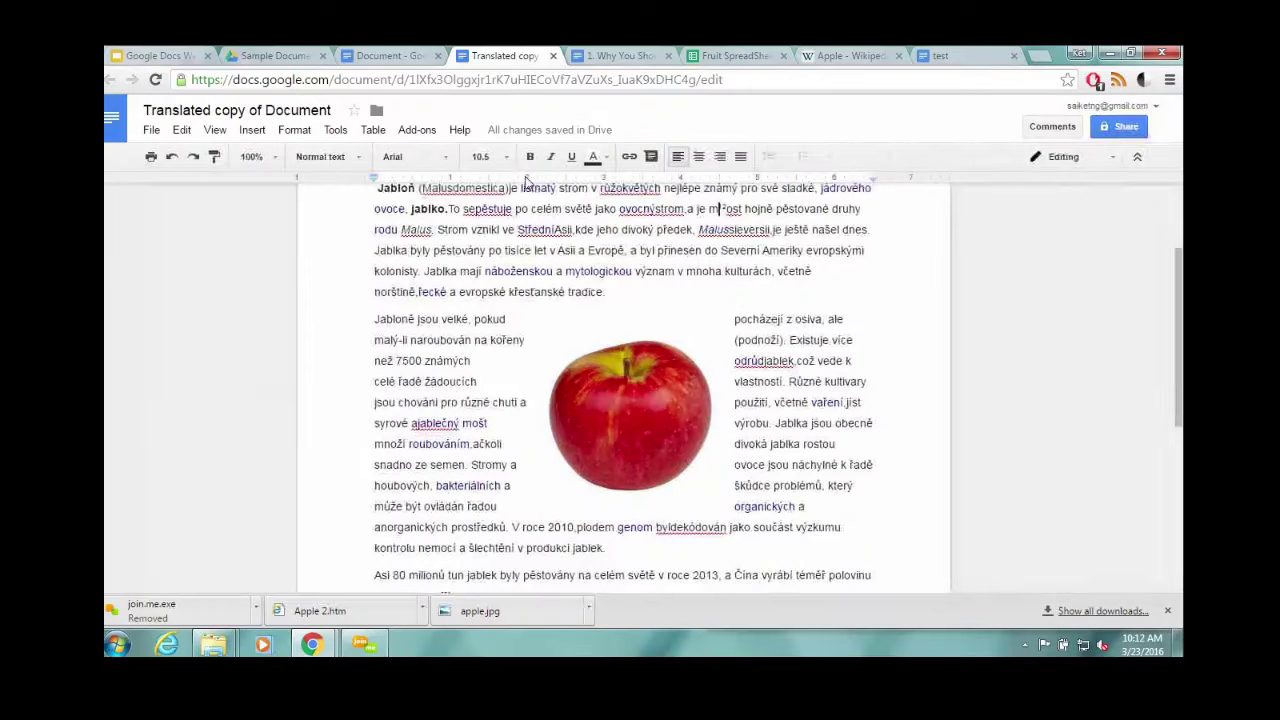
Open EasyBib's bibliography manager and search its books for "code 2.0".
left_click(427, 138)
mouse_move(433, 163)
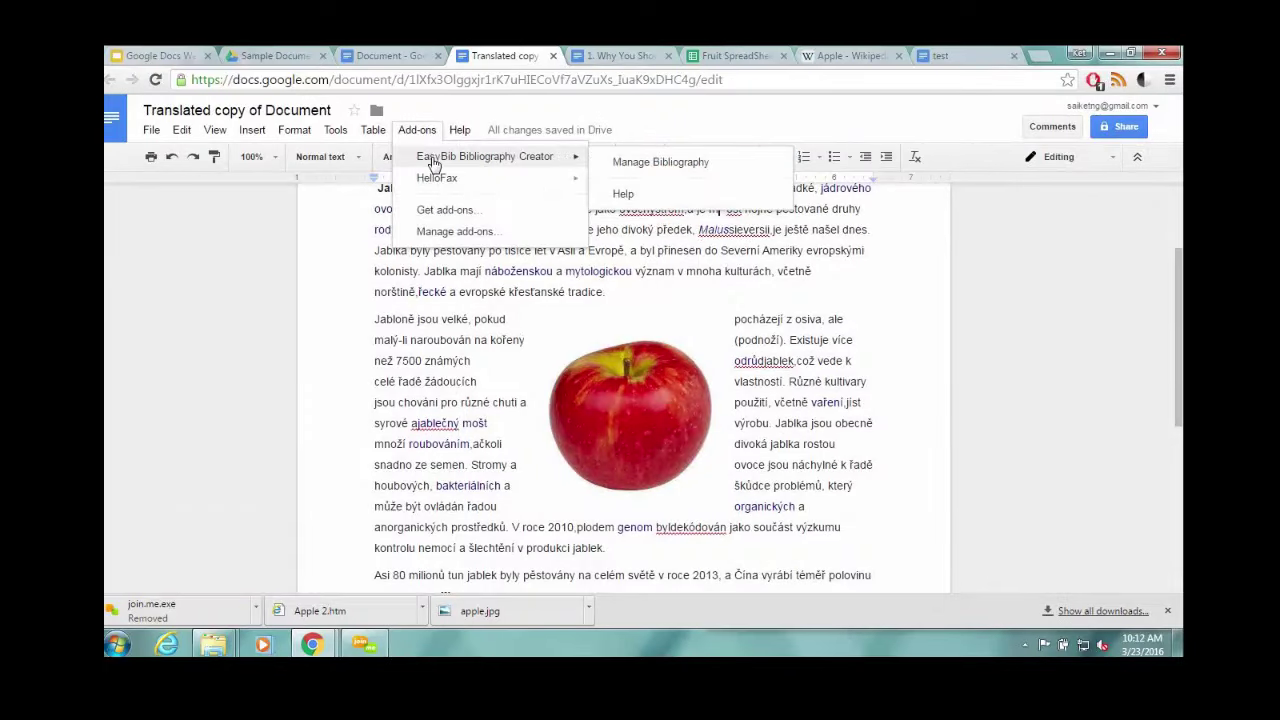
left_click(666, 164)
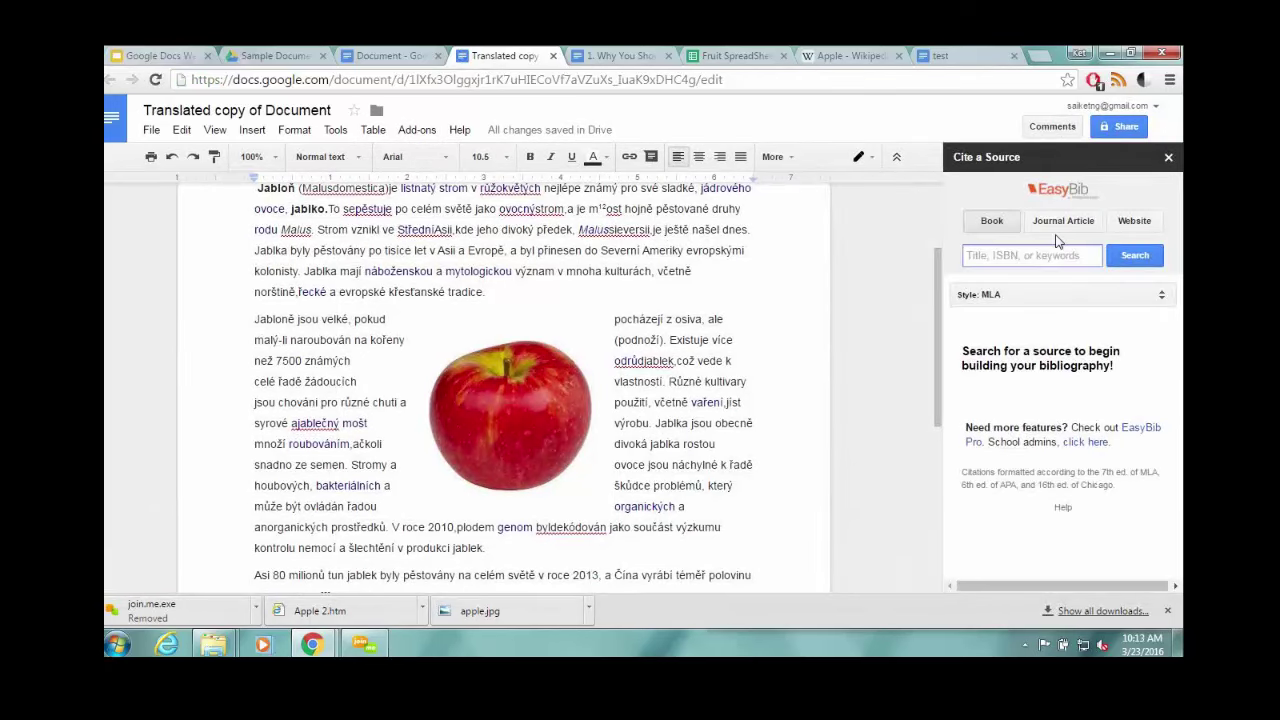
type("code 2.0")
Cite the book "Code: version 2.0" in the Bluebook Law Review (2) style and add the bibliography to the document.
left_click(1045, 302)
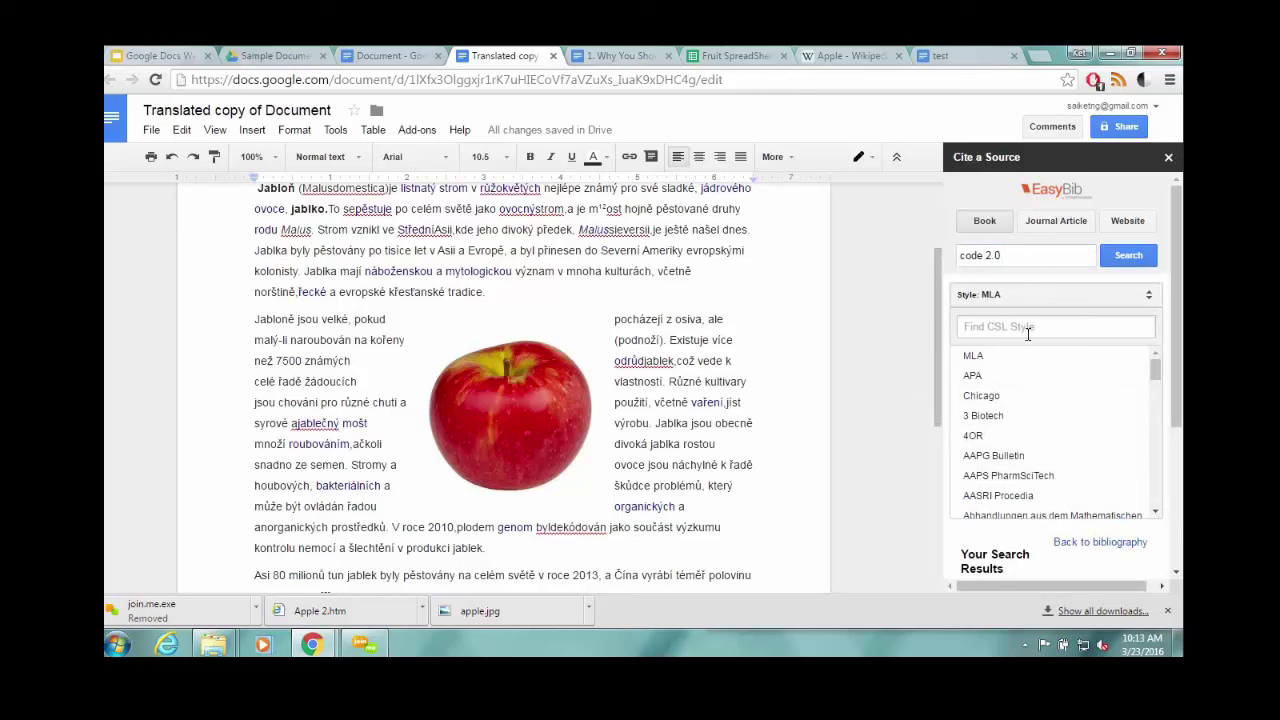
type("blue")
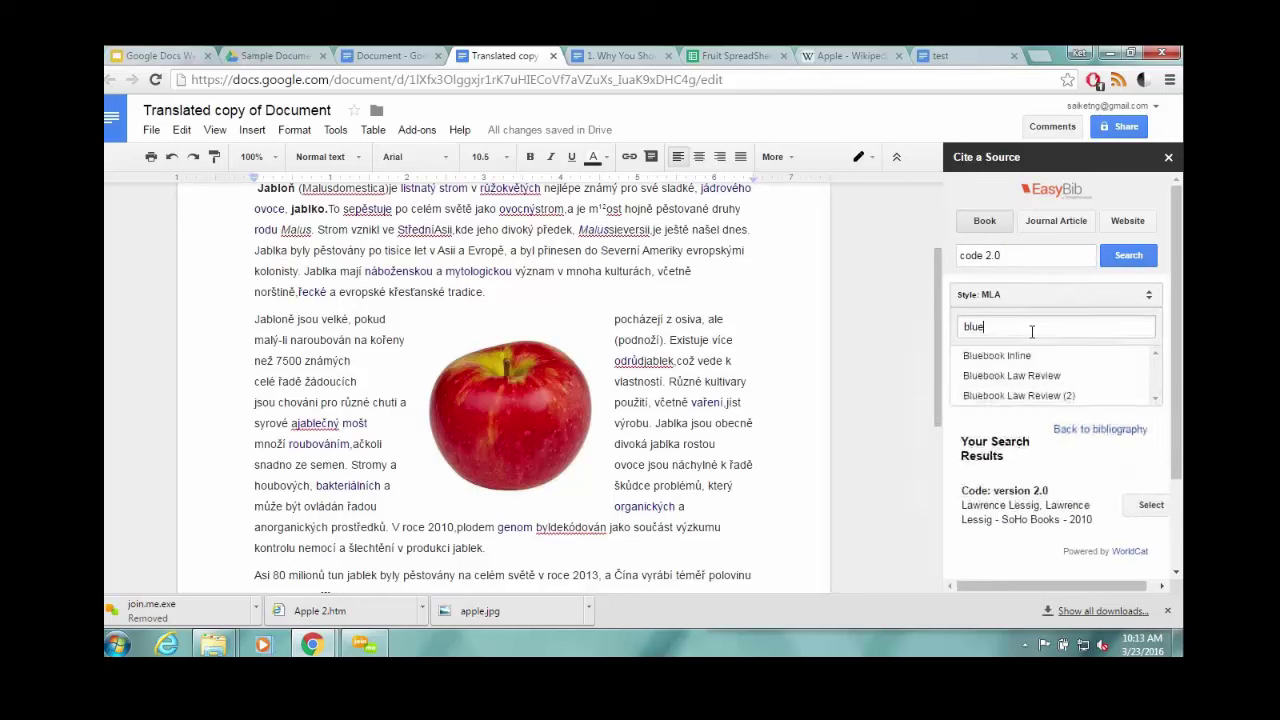
left_click(1019, 395)
left_click(1146, 409)
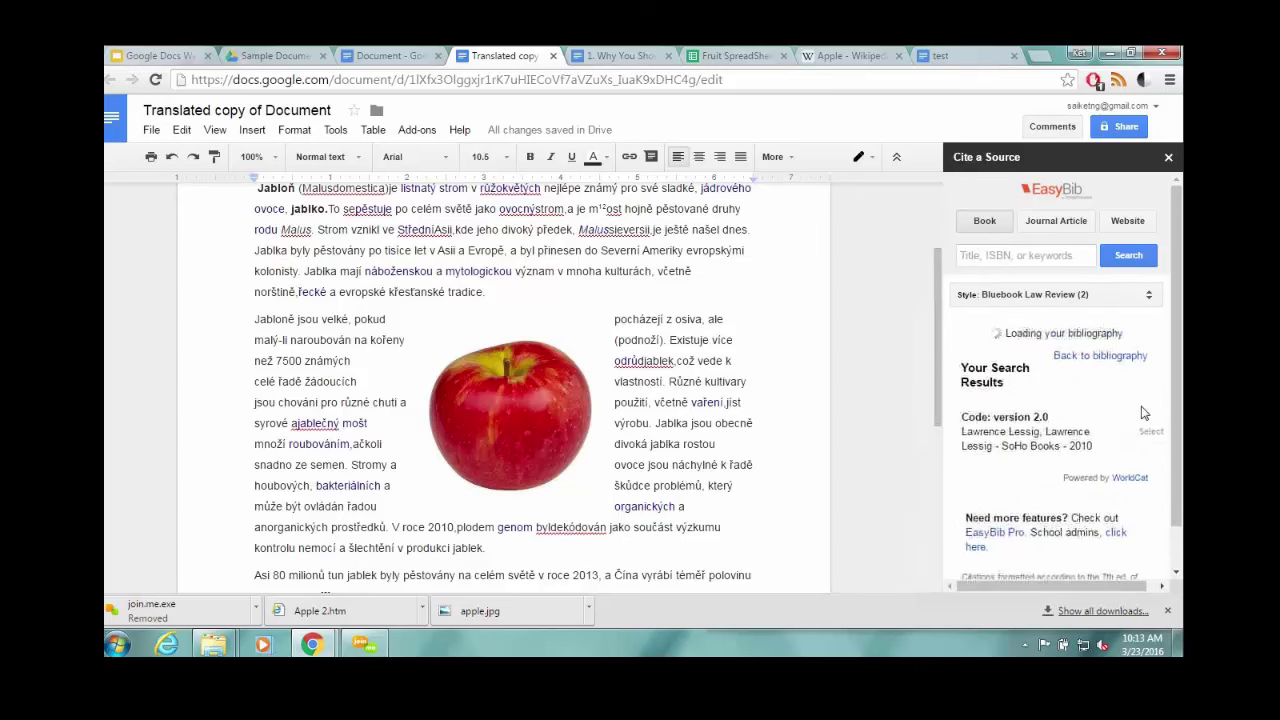
left_click(1093, 337)
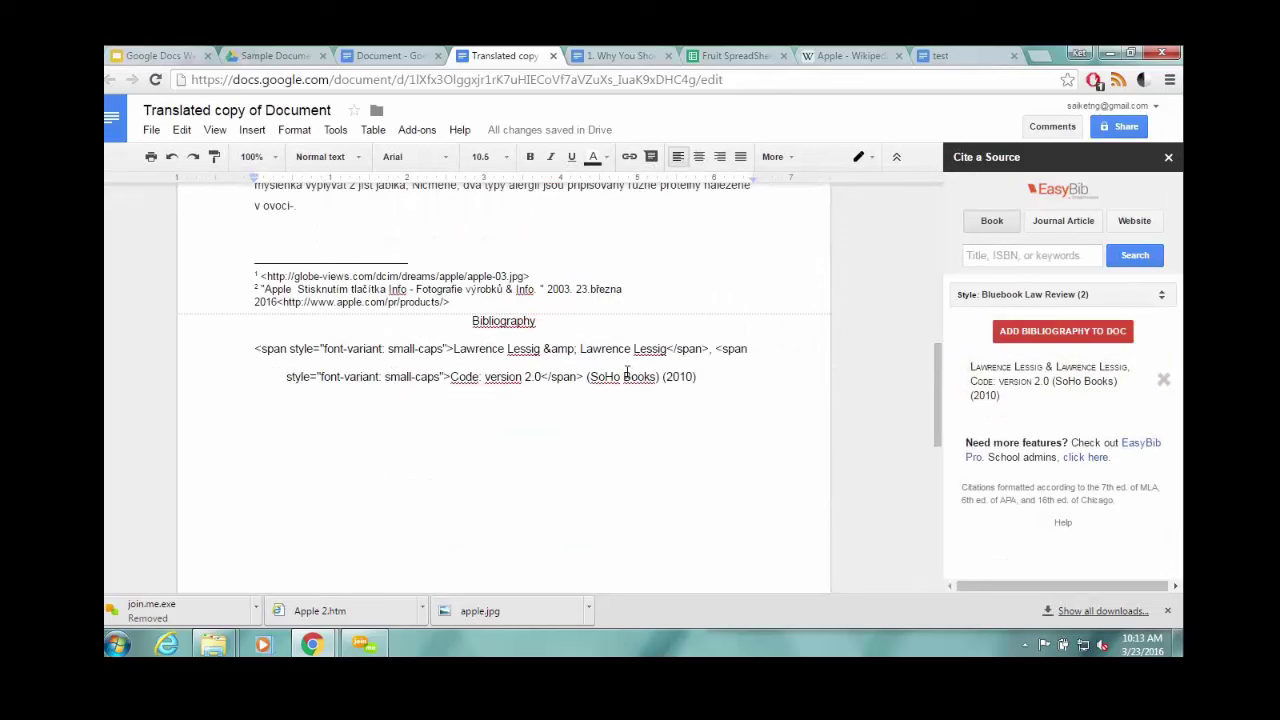
Delete the inserted bibliography entry and its heading from the end of the translated document.
left_click_drag(630, 376, 634, 348)
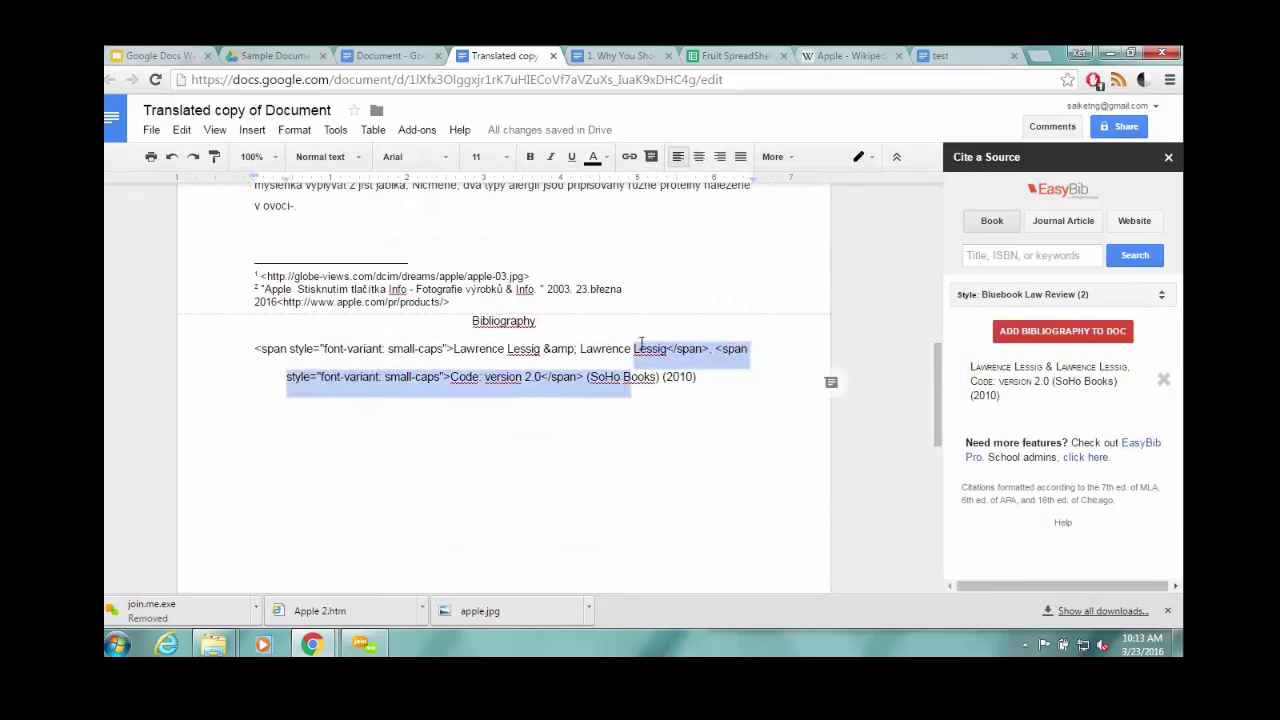
key("End")
left_click(231, 347, "shift")
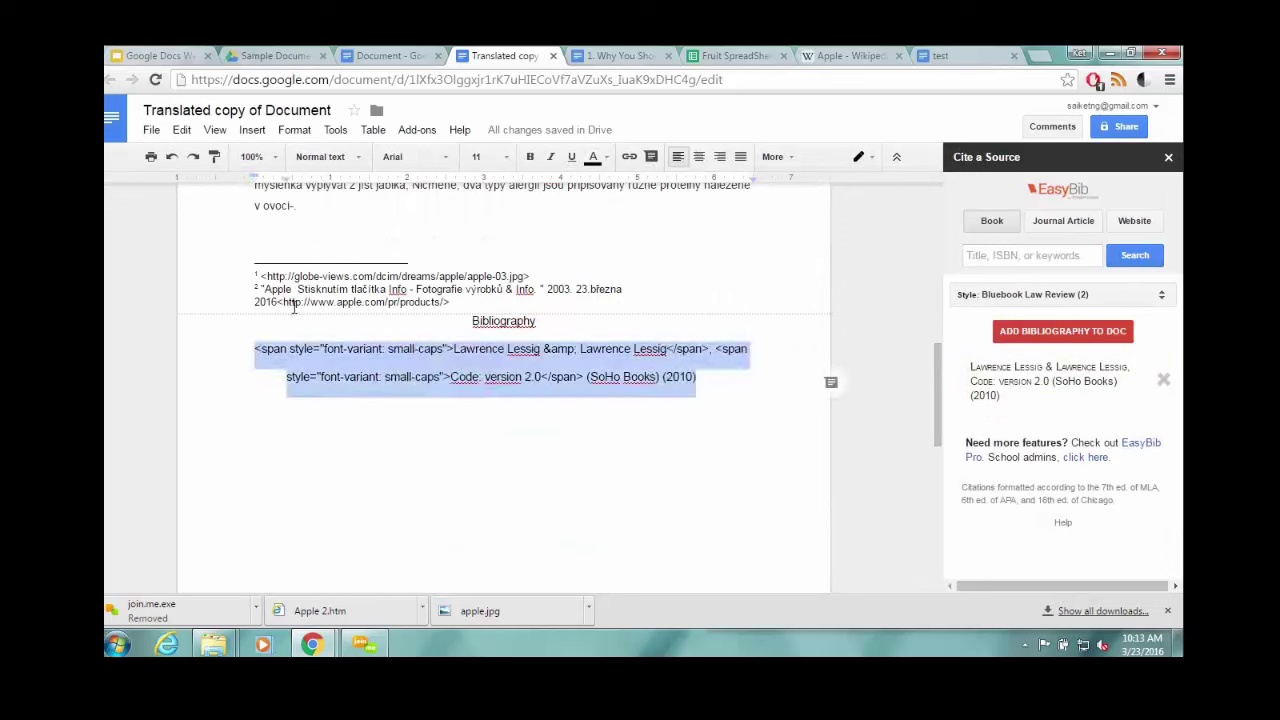
key("BackSpace")
key("ctrl+BackSpace")
key("ctrl+BackSpace")
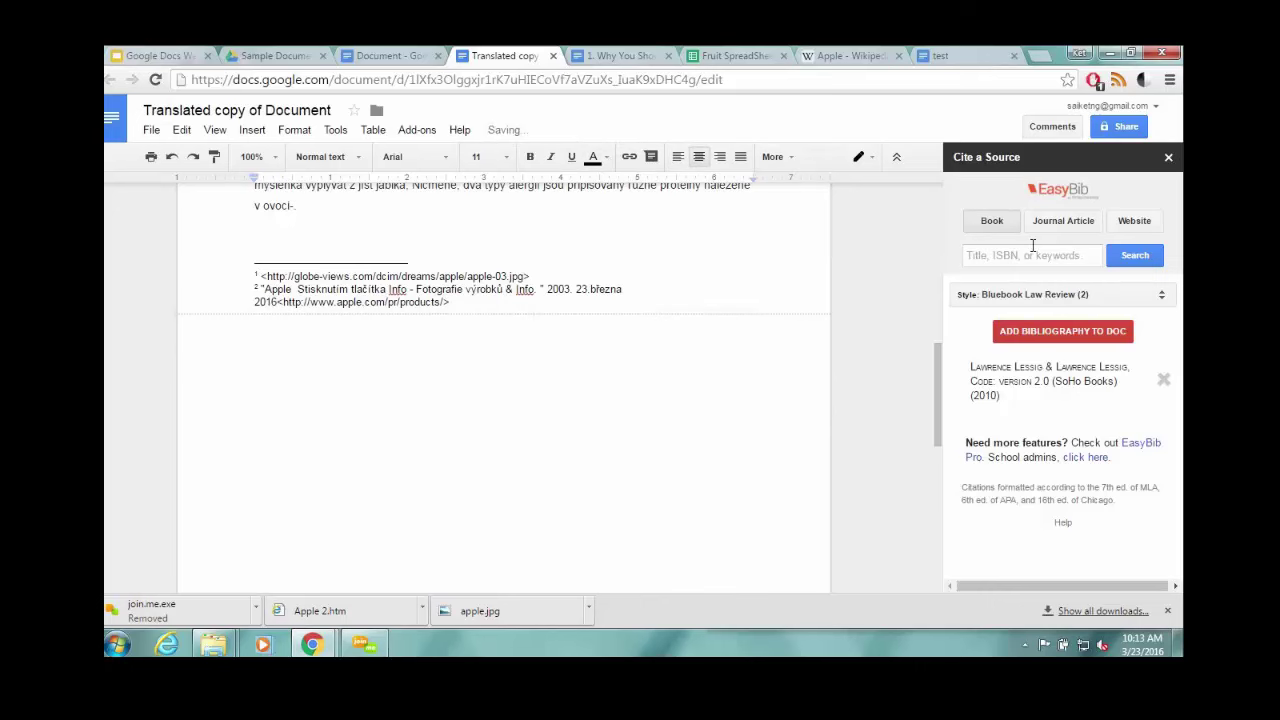
scroll(740, 243, "up", 10)
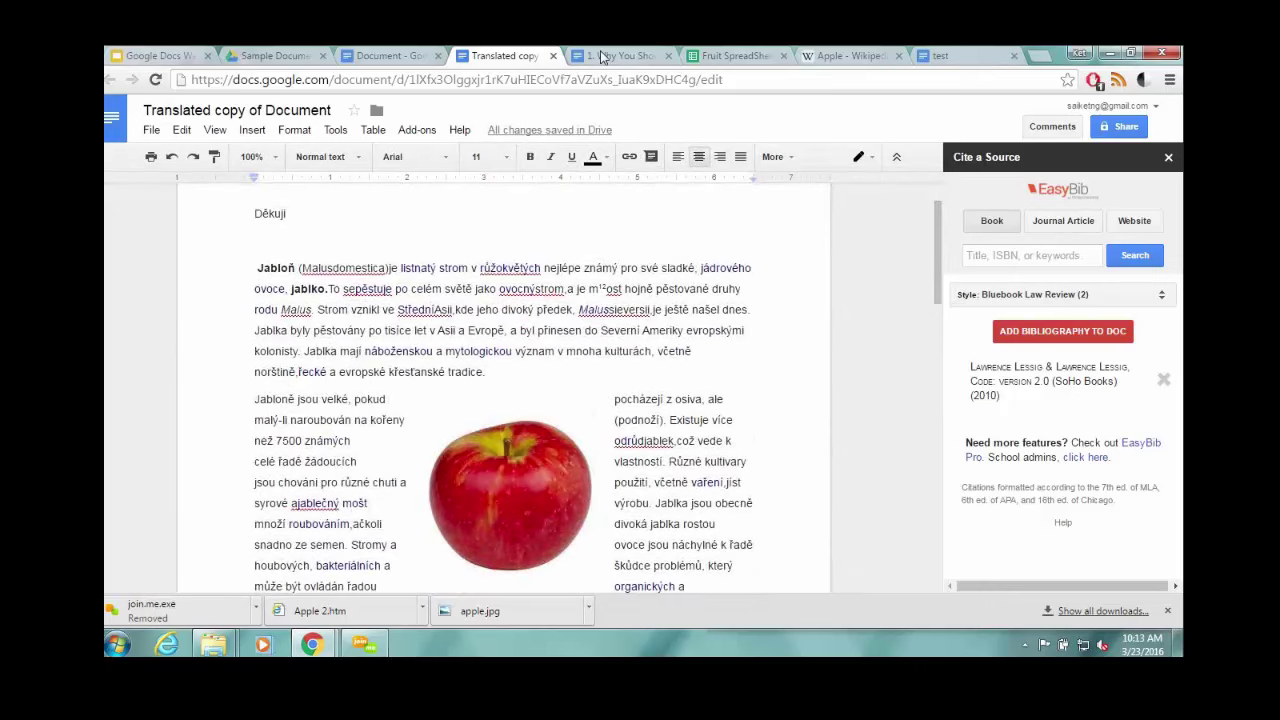
Switch to the document "1. Why You Should Make Videos", open its revision history and look through the latest revision.
left_click(610, 55)
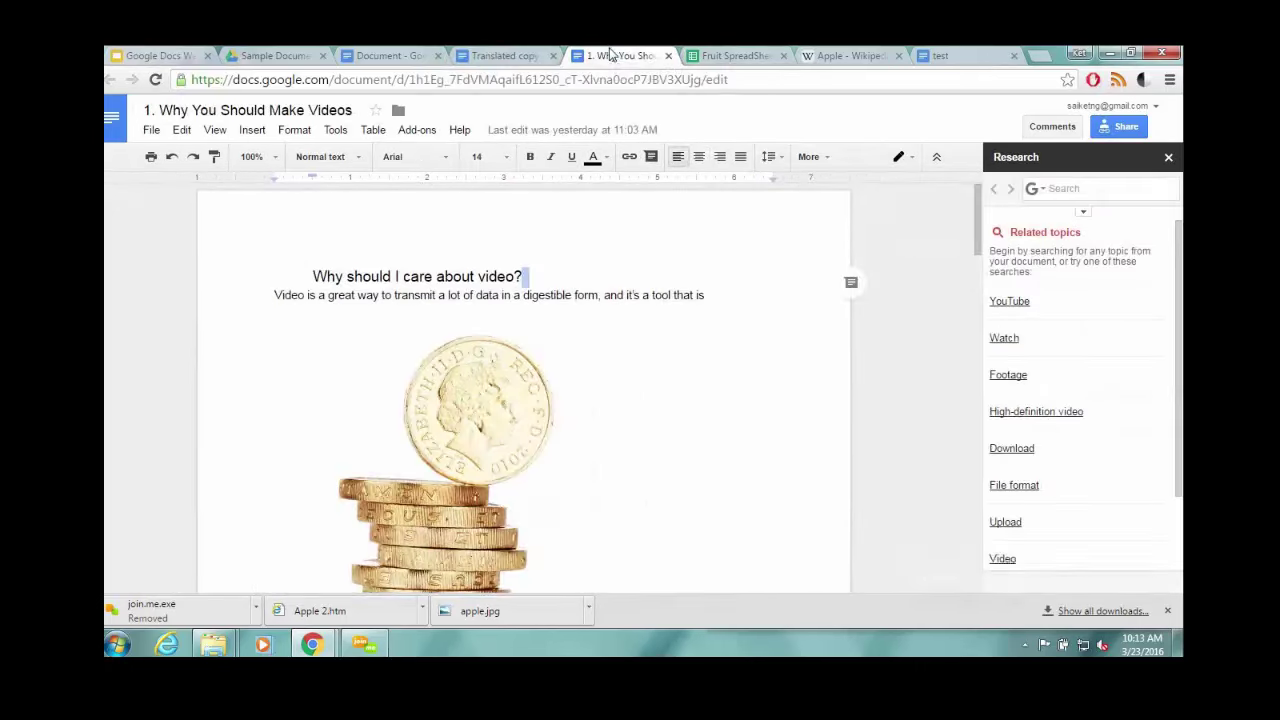
left_click(566, 130)
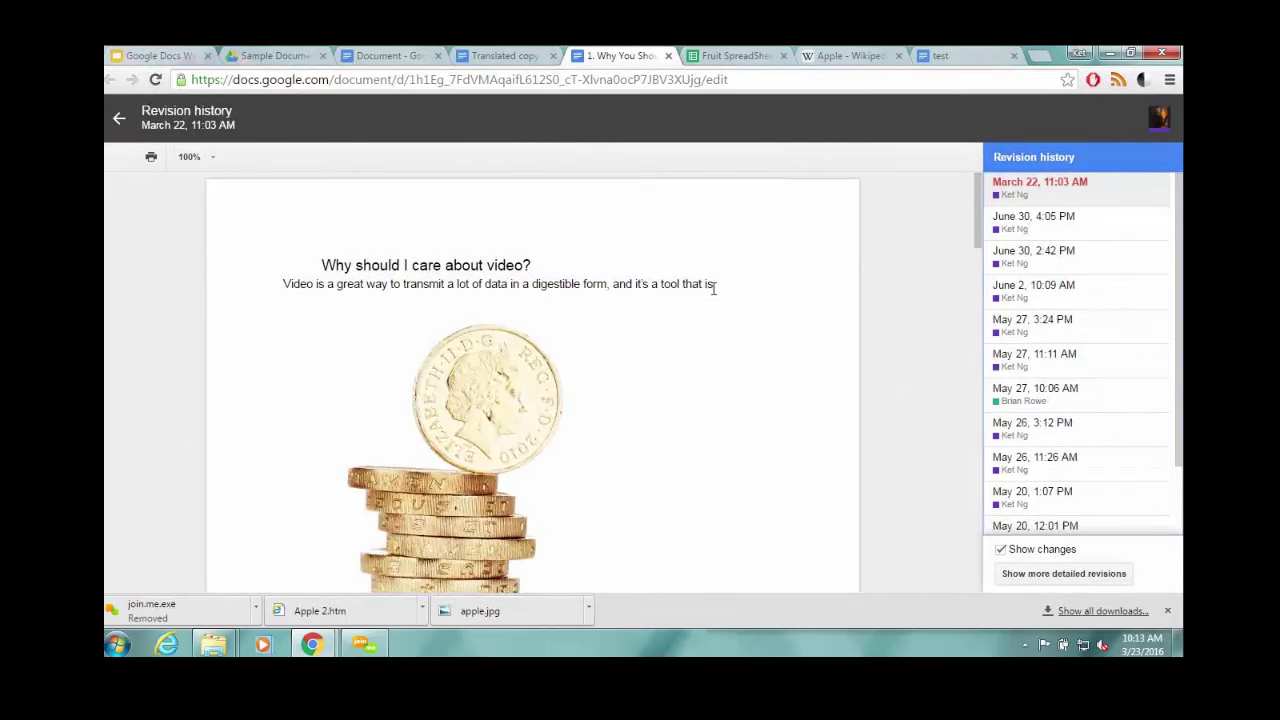
scroll(713, 288, "down", 5)
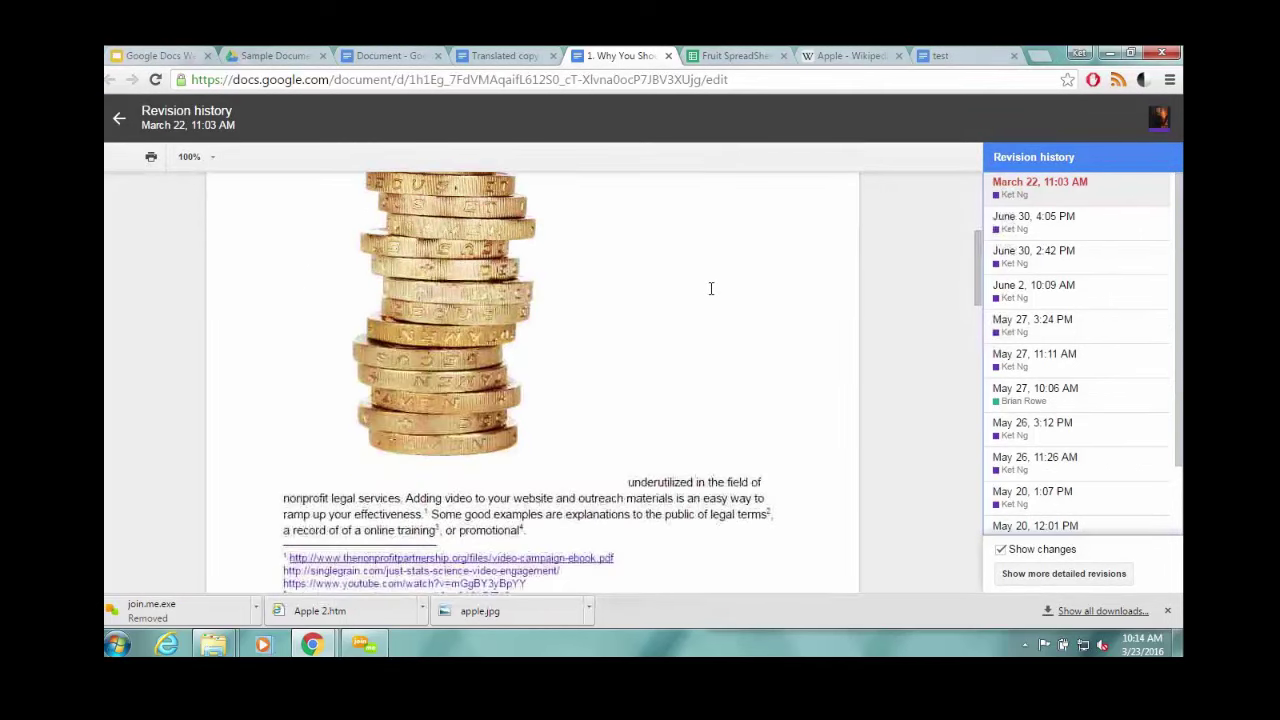
scroll(711, 288, "down", 4)
scroll(709, 288, "up", 8)
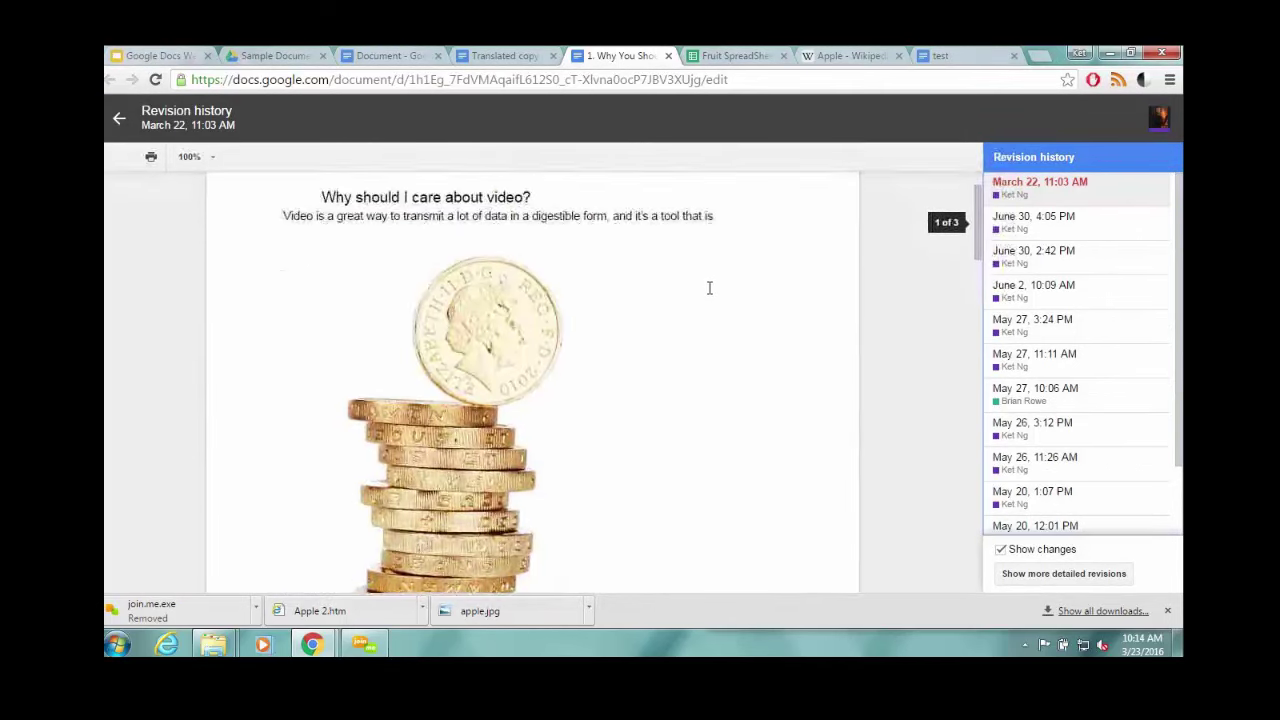
scroll(709, 288, "up", 1)
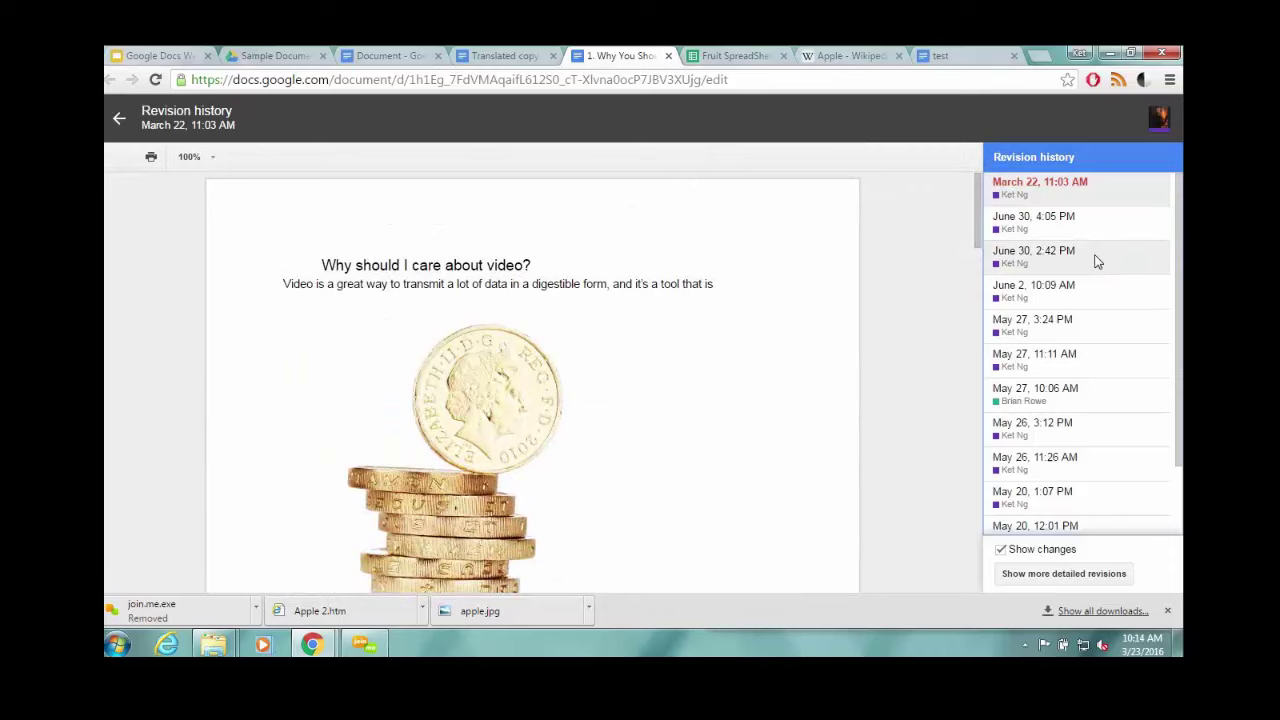
Examine the marked changes in the June 30, 2:42 PM, May 27, 3:24 PM and May 26, 3:12 PM revisions.
left_click(1097, 261)
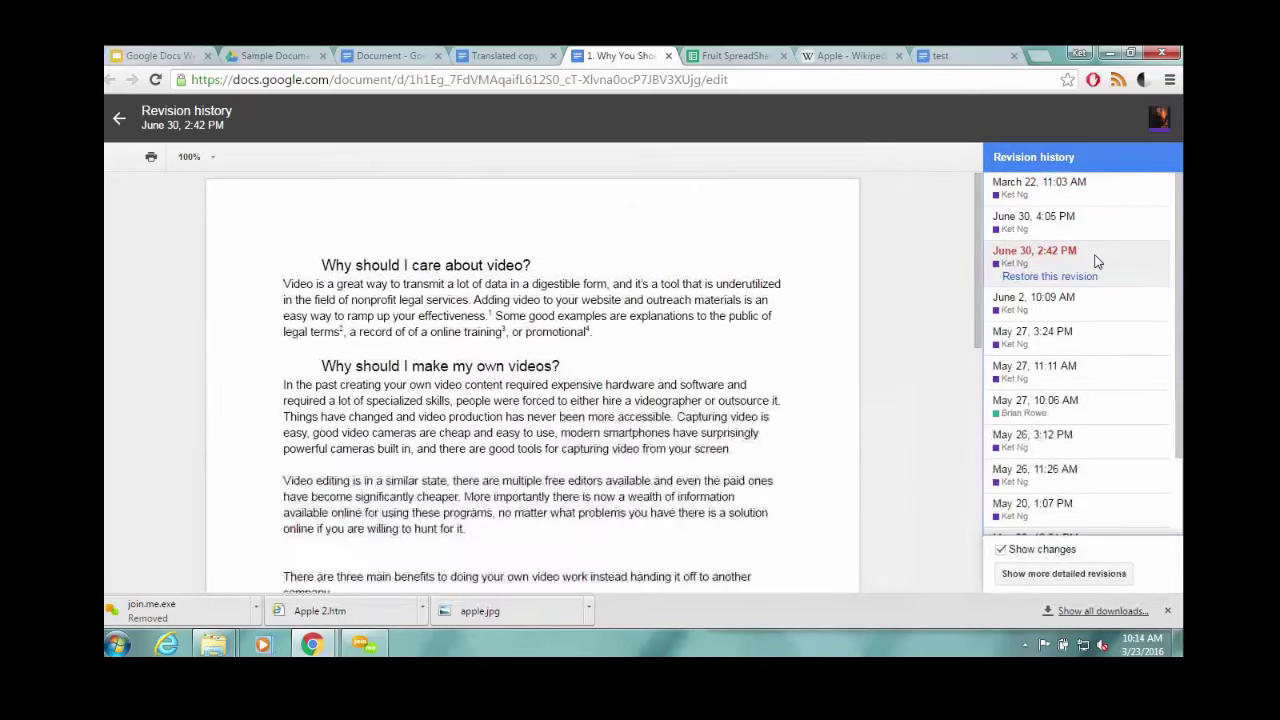
scroll(585, 336, "down", 3)
scroll(663, 303, "down", 2)
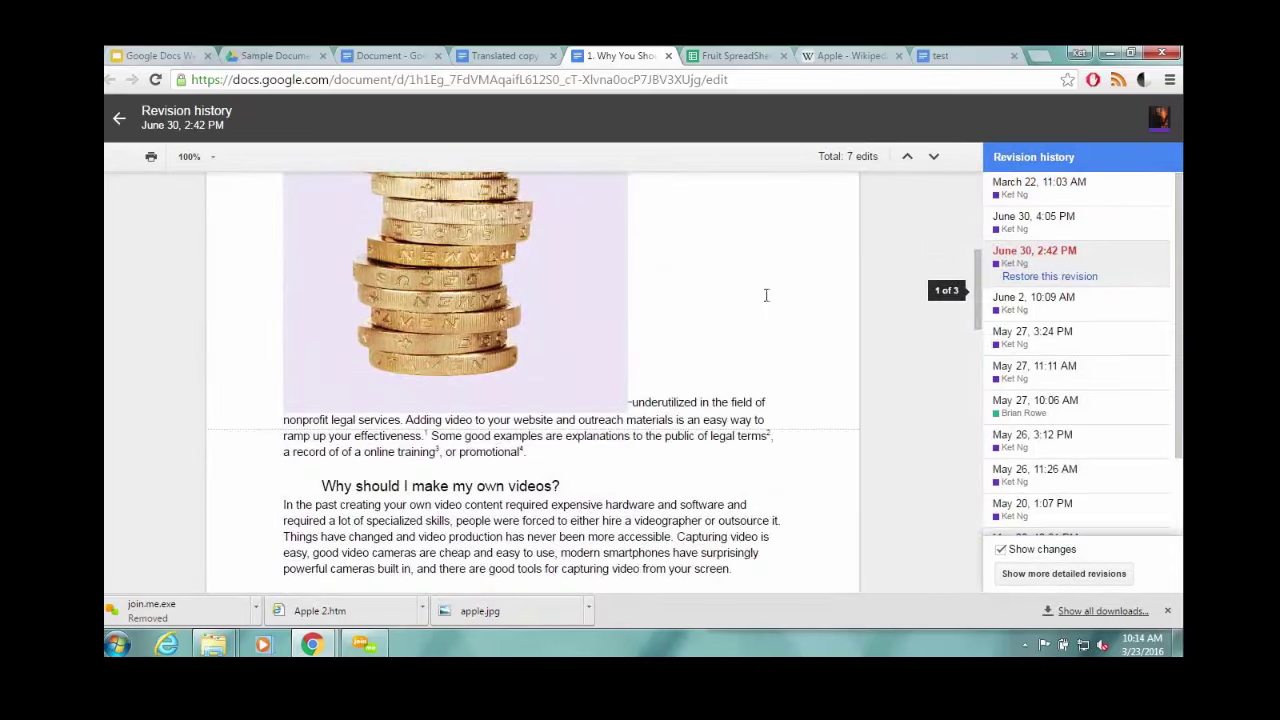
left_click(1090, 333)
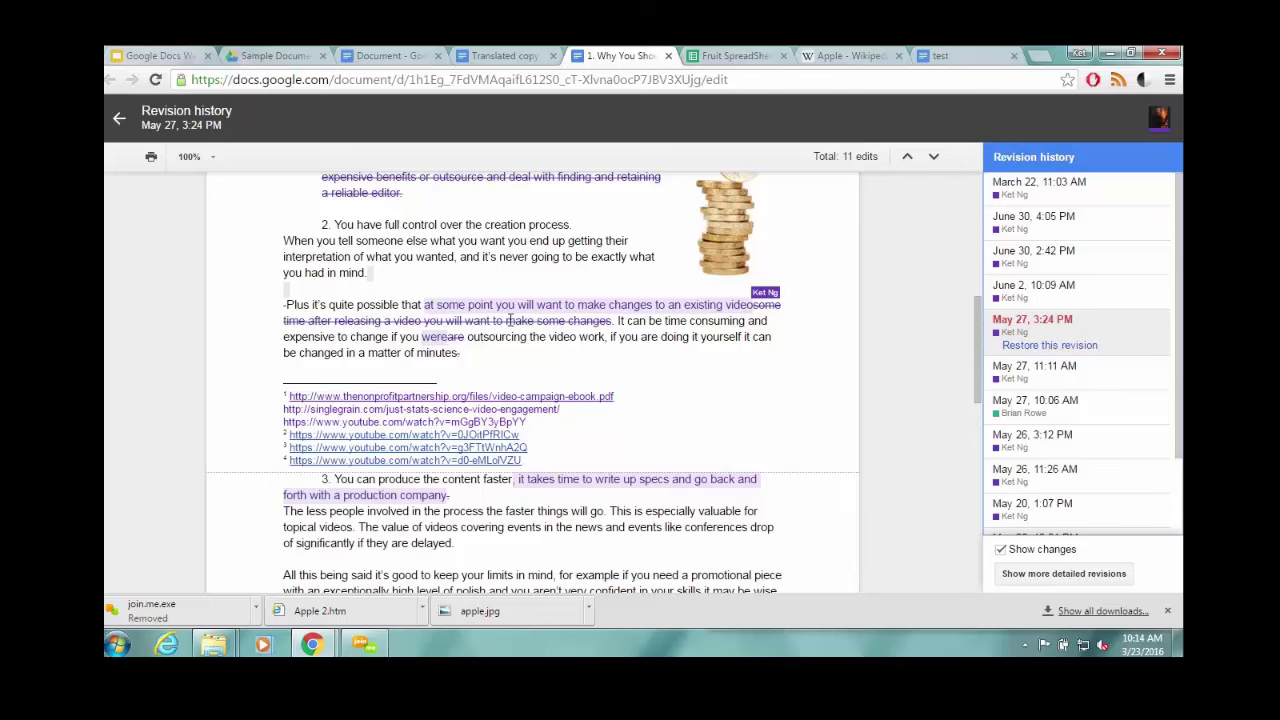
scroll(510, 320, "up", 3)
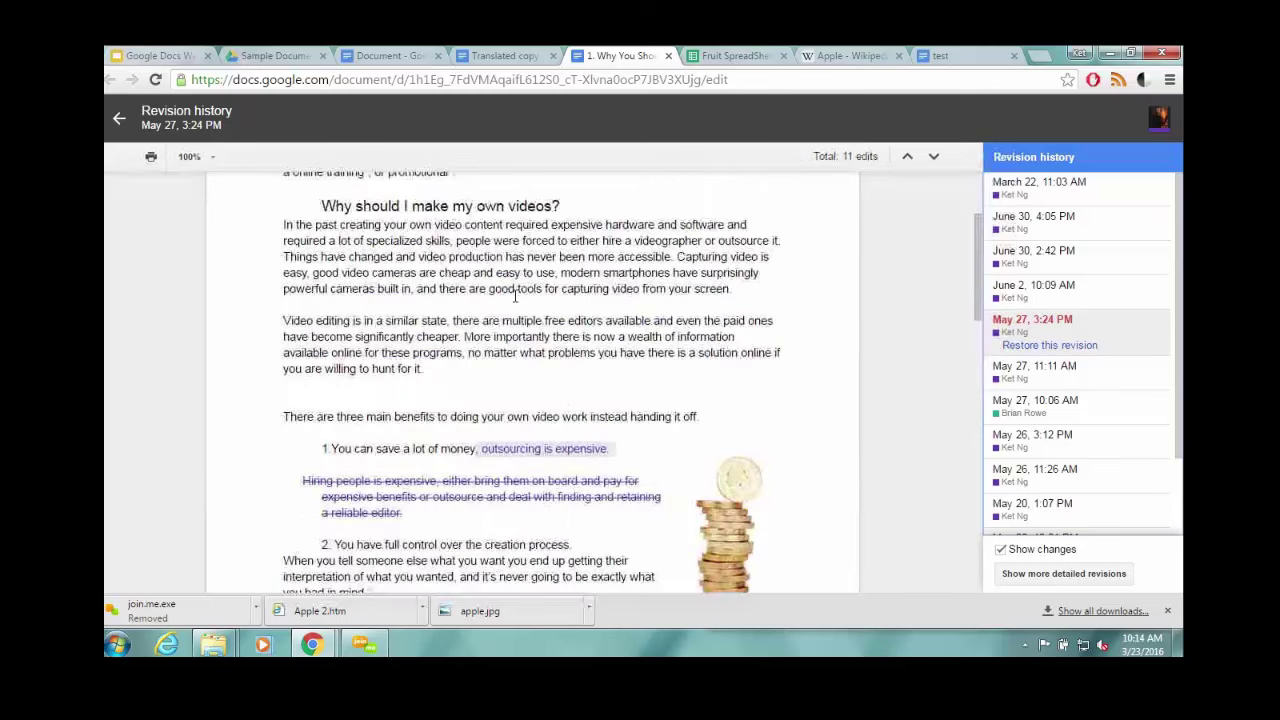
left_click(1085, 438)
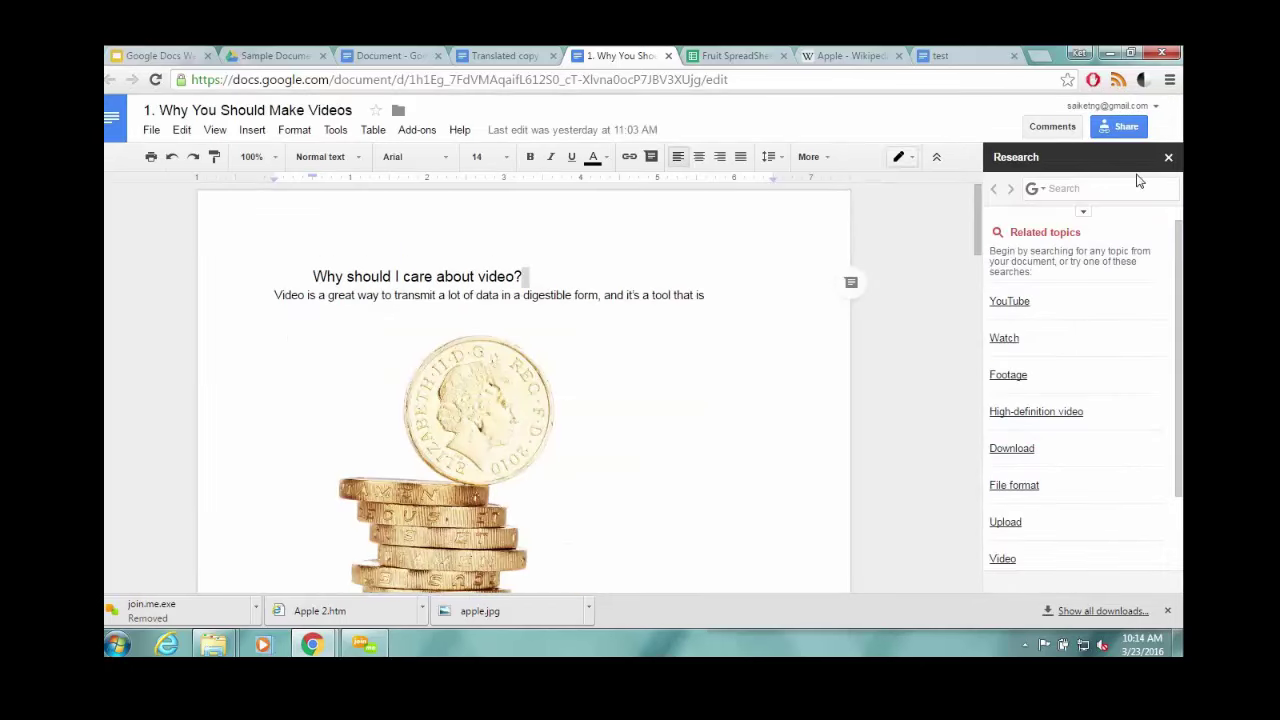
Review the document's link sharing options and close the sharing settings with the access level left as is.
left_click(1124, 130)
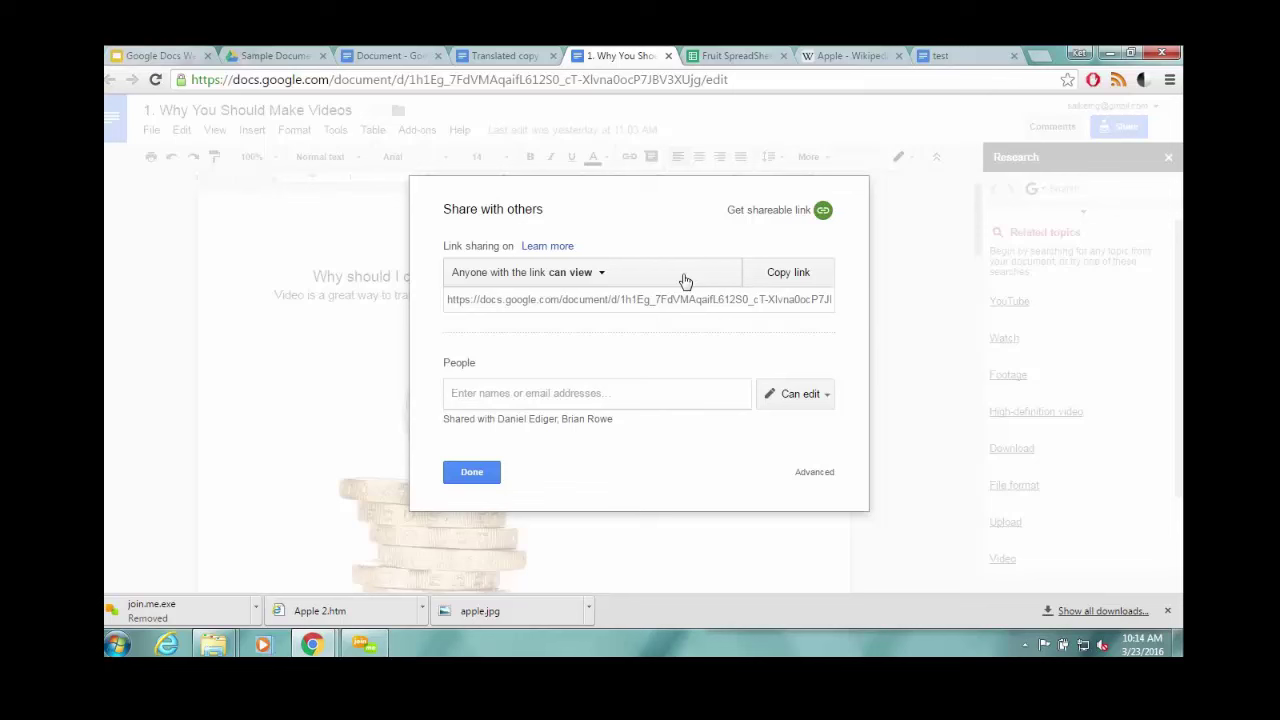
left_click(687, 283)
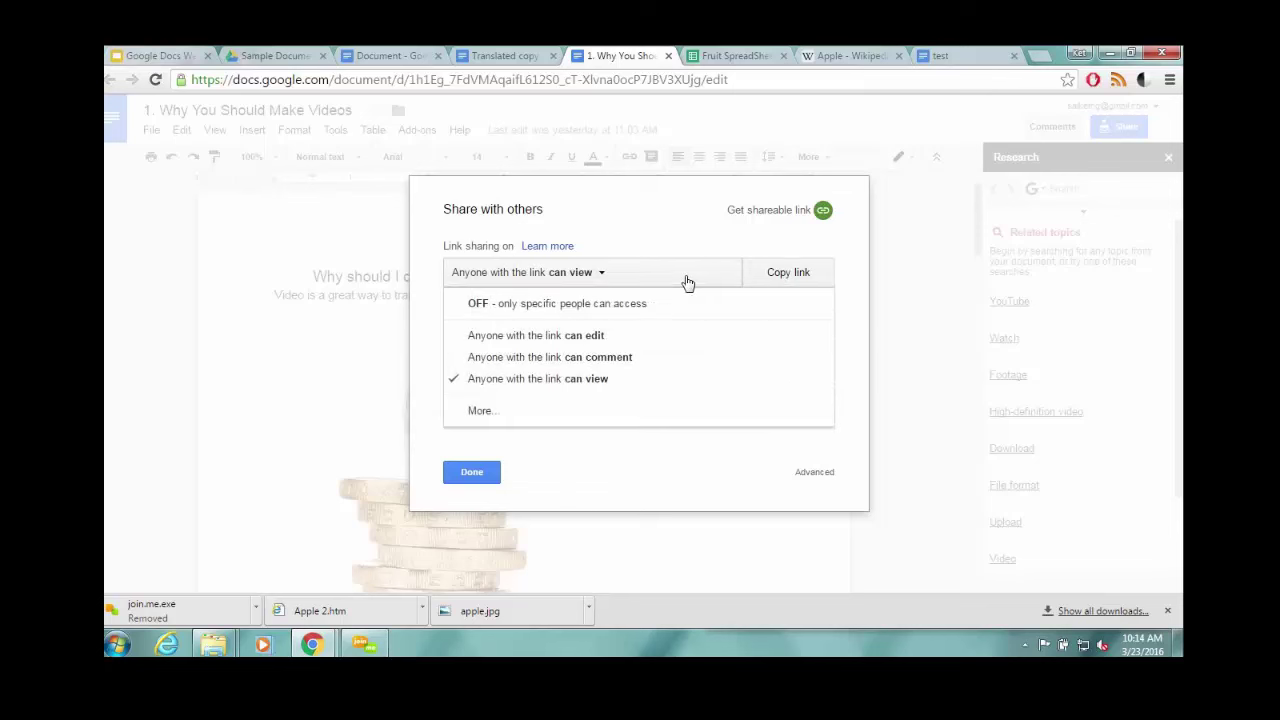
left_click(687, 283)
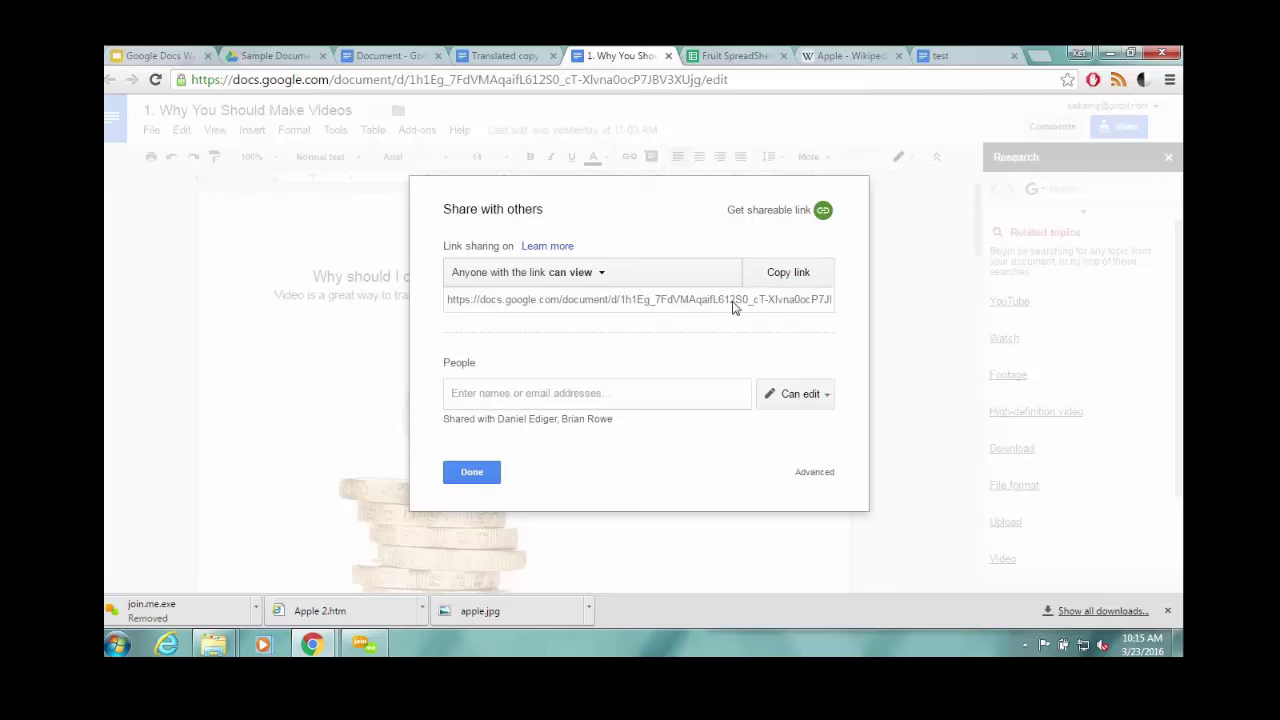
left_click(486, 470)
Publish the document "1. Why You Should Make Videos" to the web as a link and confirm the publication.
left_click(181, 130)
left_click(154, 130)
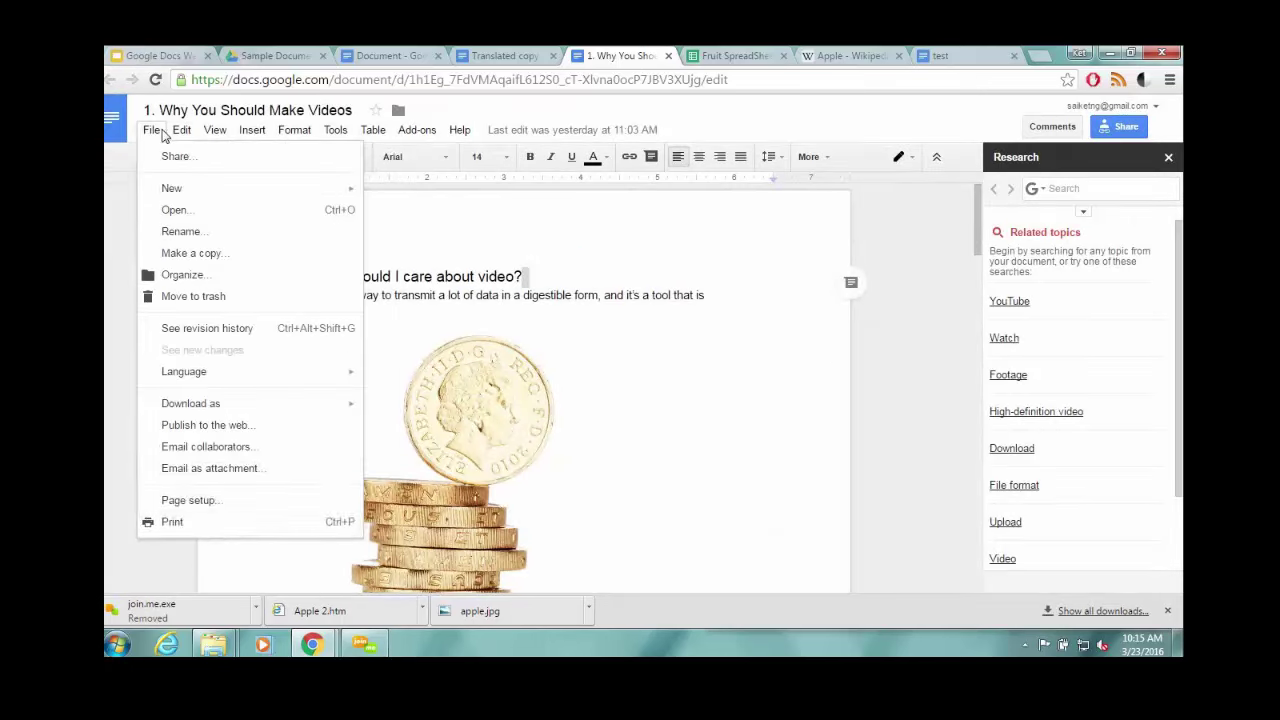
left_click(255, 425)
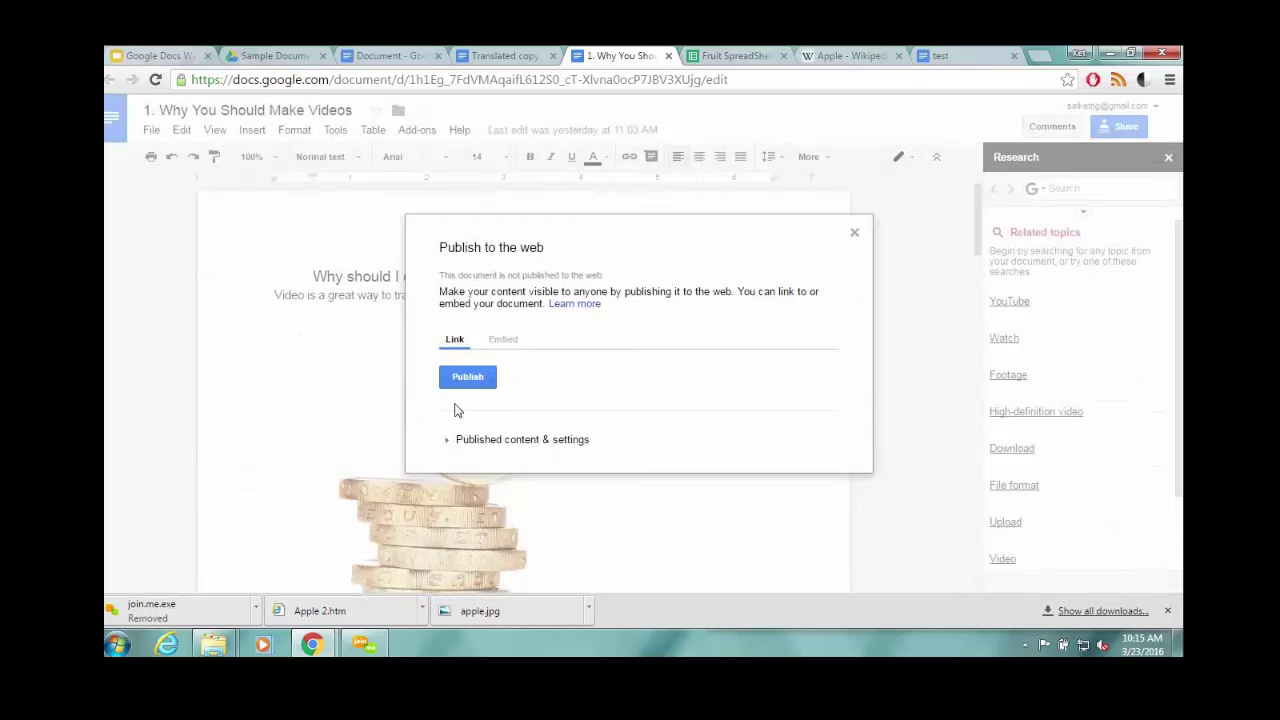
left_click(485, 381)
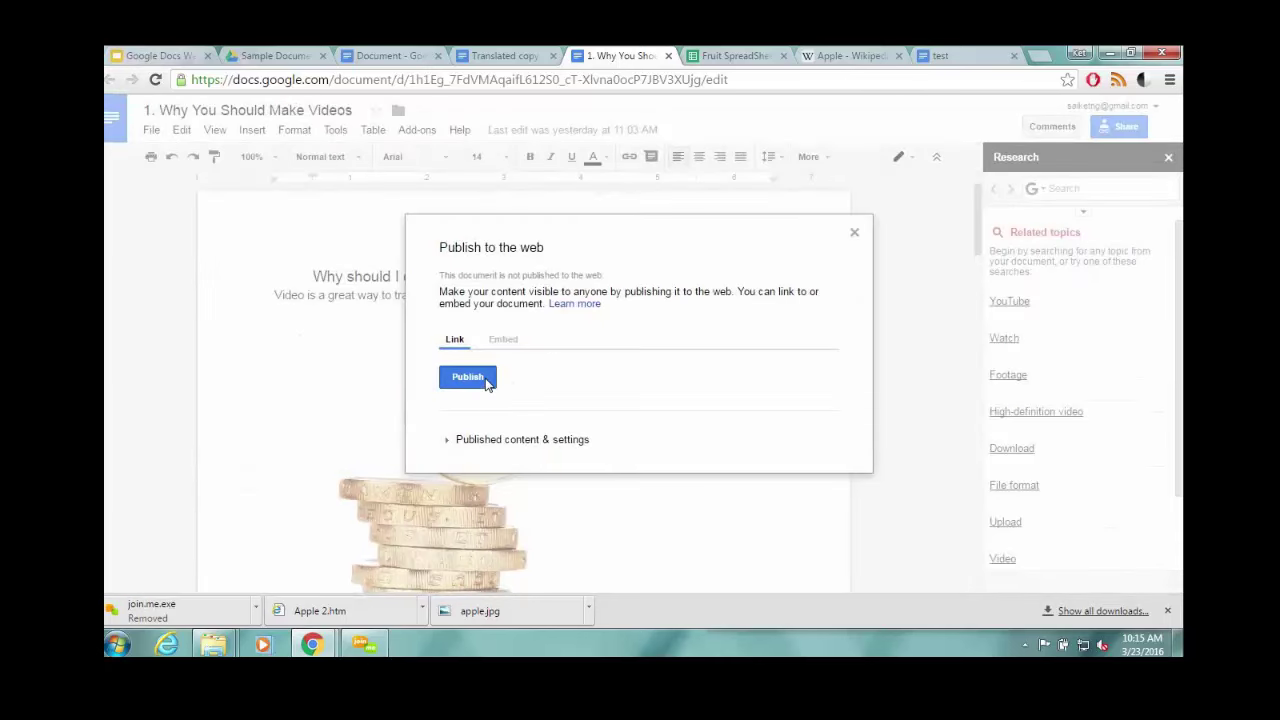
left_click(714, 187)
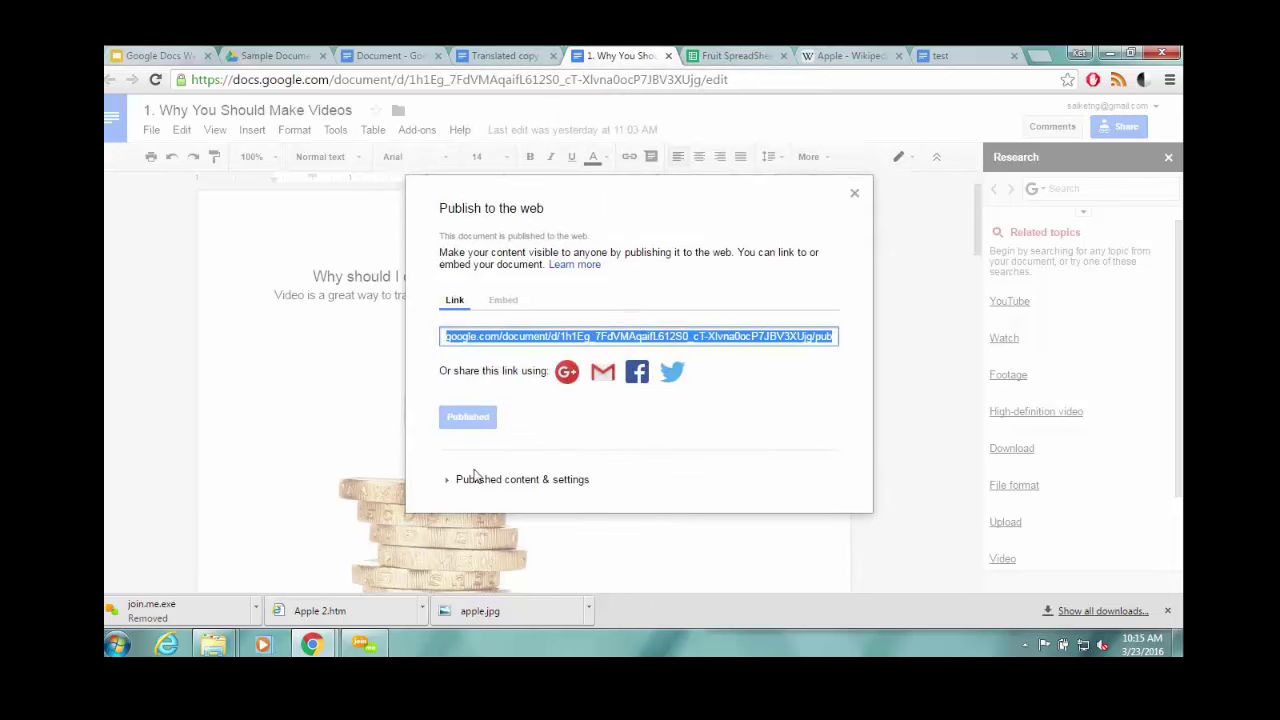
Copy the published document's link and open it in a new browser tab.
left_click(550, 342)
key("ctrl+c")
left_click(1042, 57)
key("ctrl+v")
key("Return")
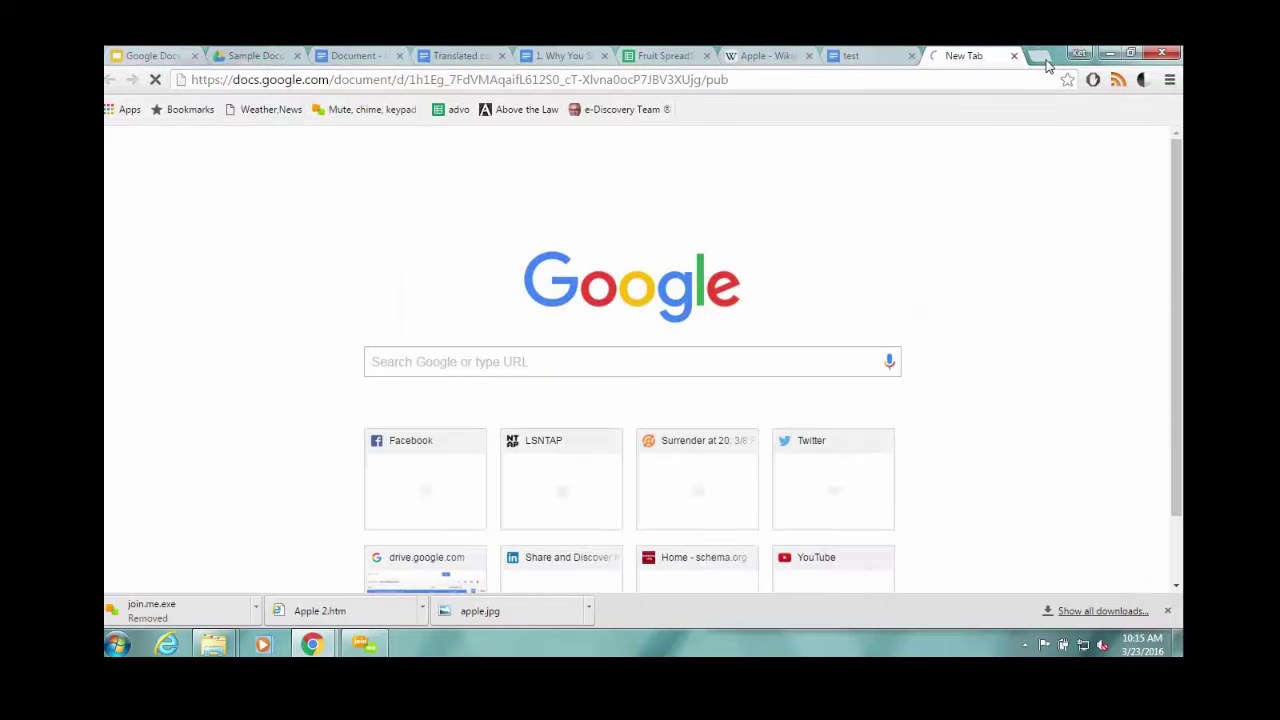
Look through the published web page from its footnotes back to its heading, and close its browser tab.
scroll(770, 250, "down", 15)
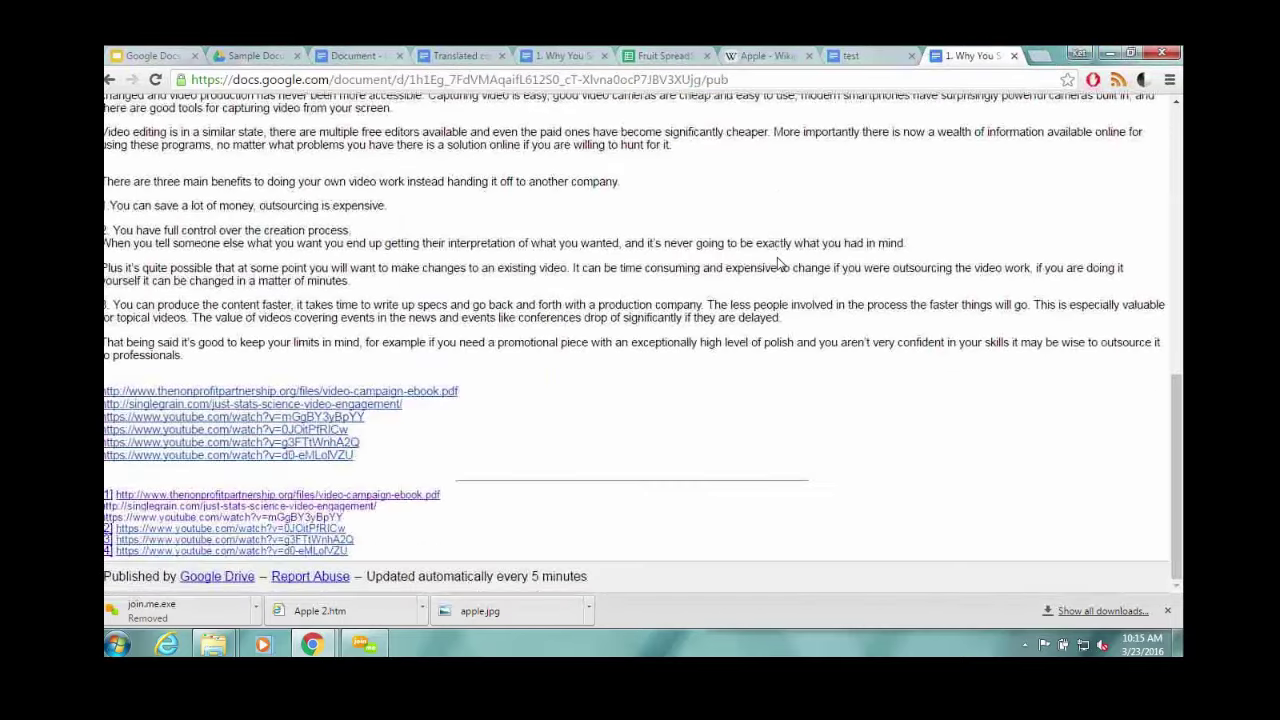
scroll(640, 380, "up", 1)
scroll(560, 460, "down", 1)
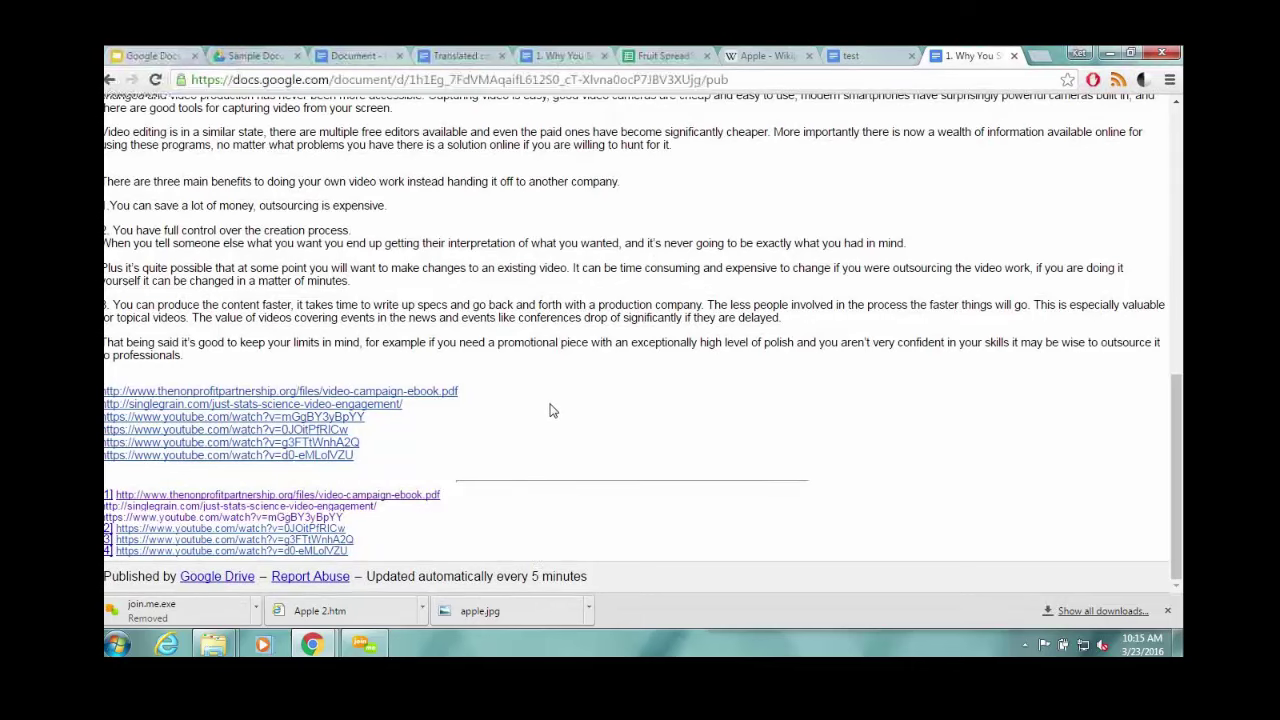
key("Home")
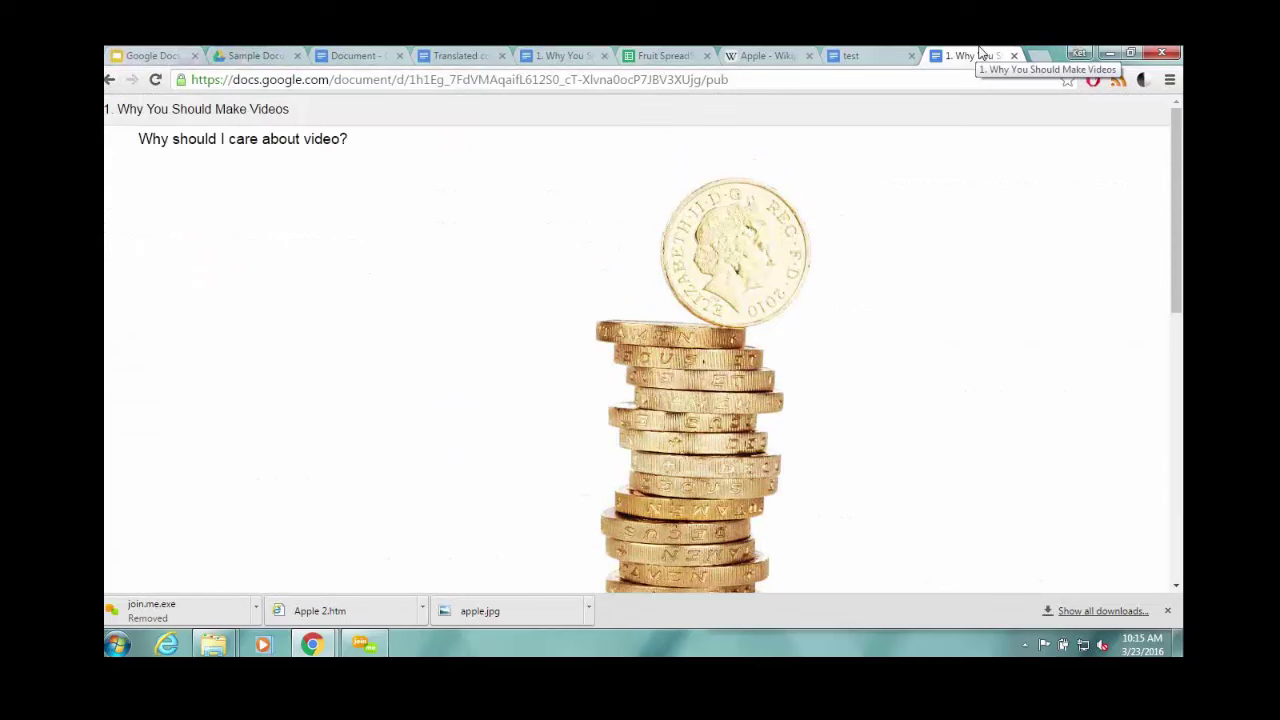
left_click(1013, 55)
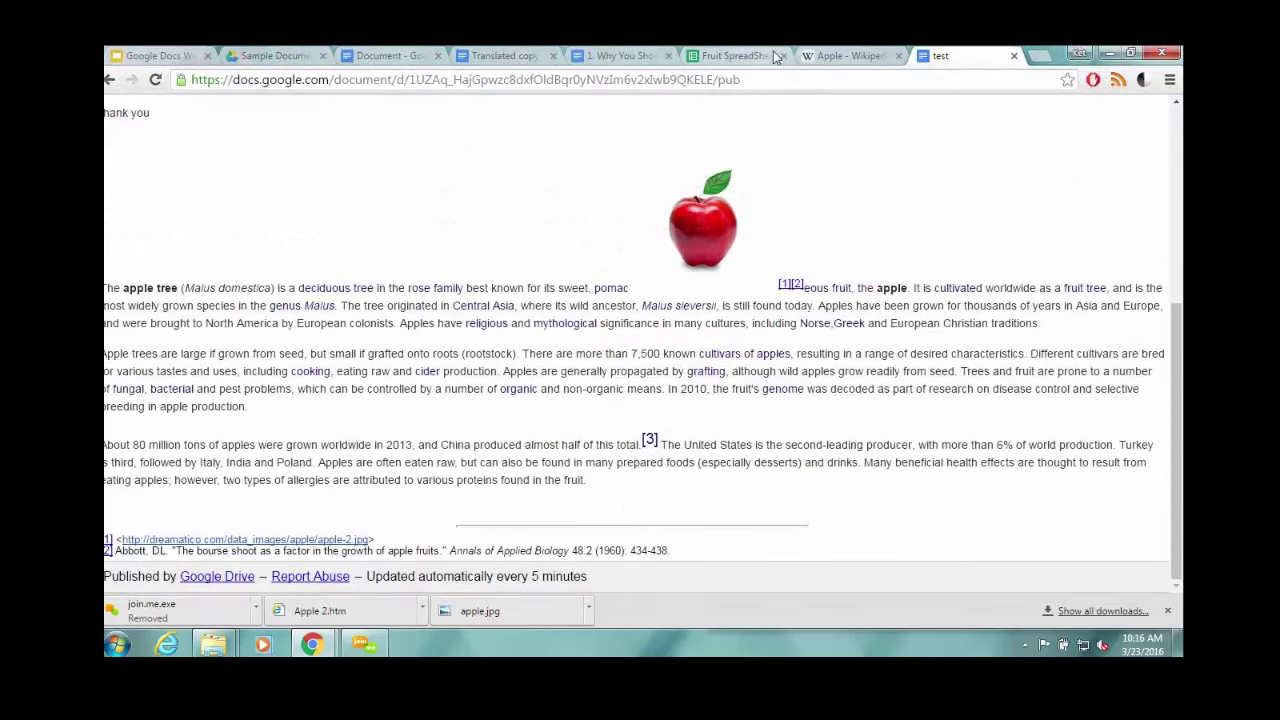
Return to "1. Why You Should Make Videos", close its publishing settings and share it with a collaborator as an editor.
left_click(601, 50)
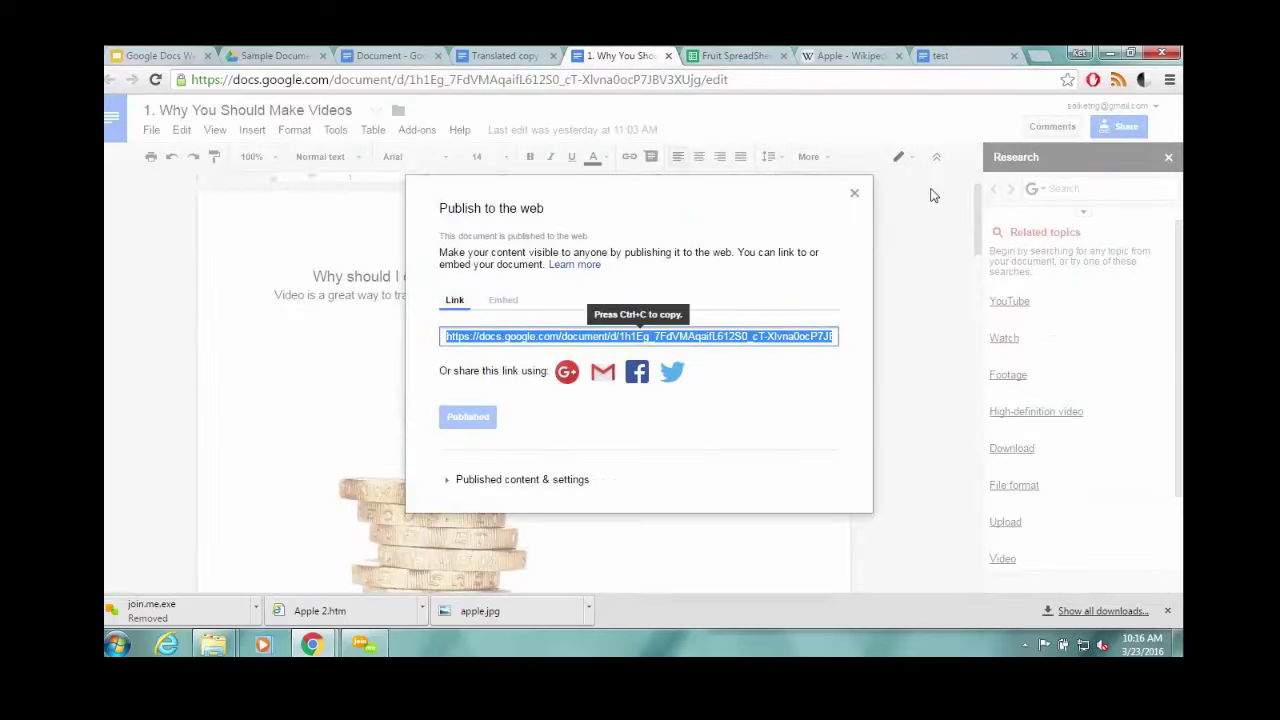
left_click(854, 194)
left_click(1108, 127)
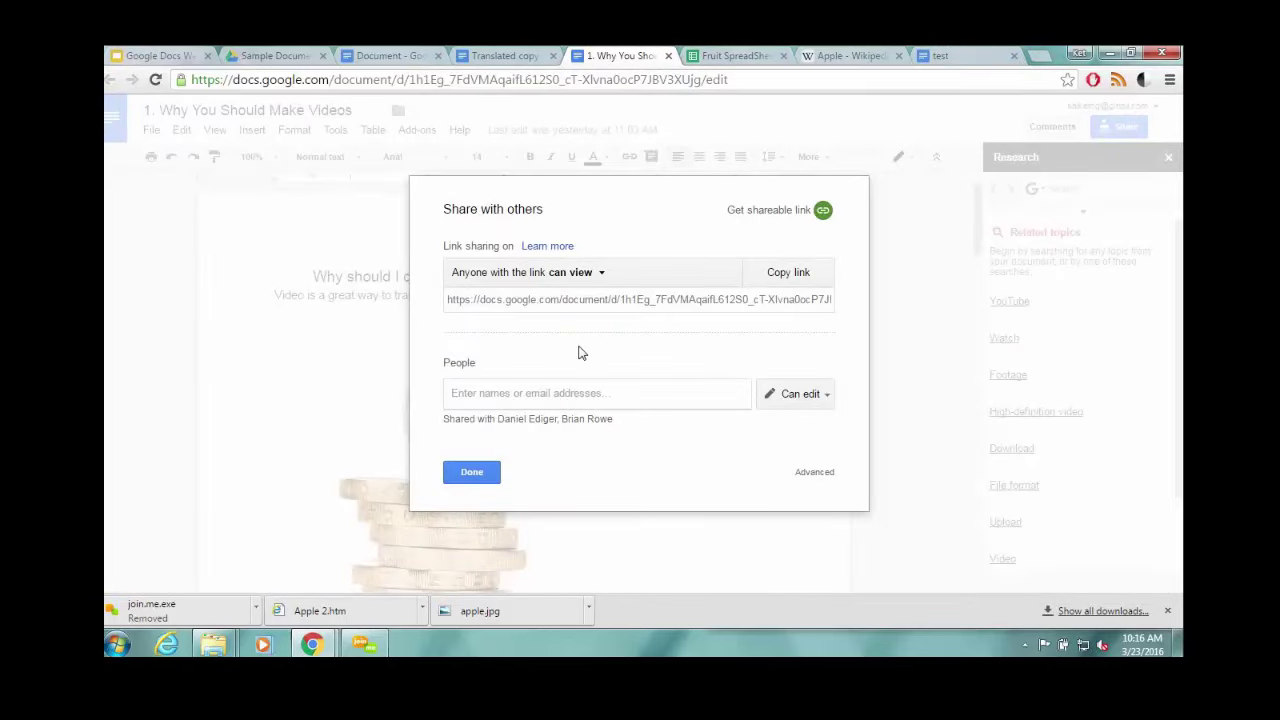
type("brian")
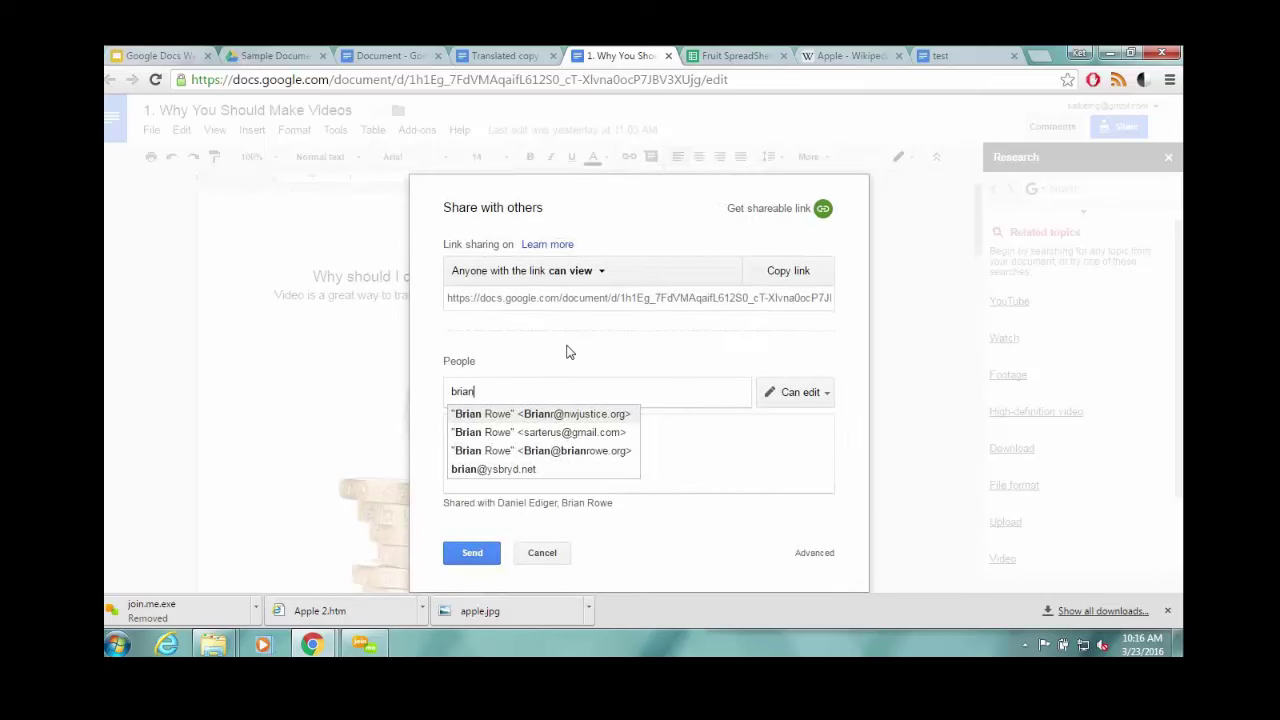
key("Down")
key("Down")
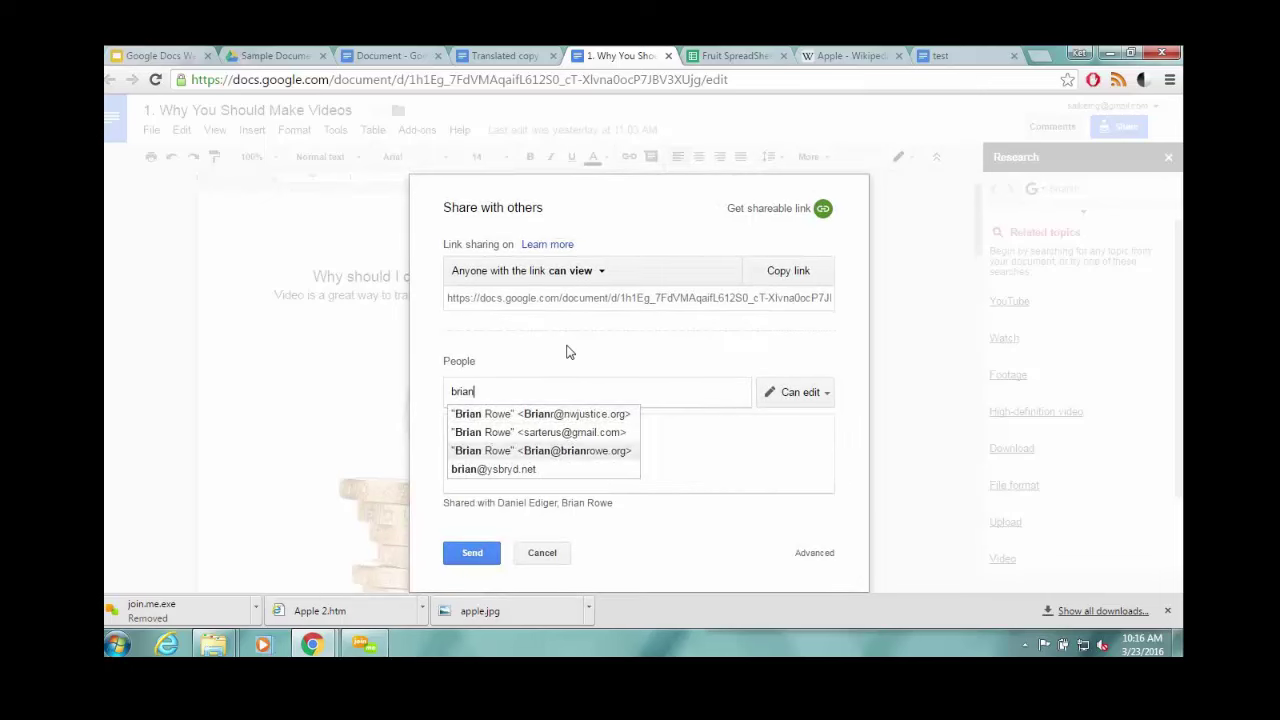
key("Return")
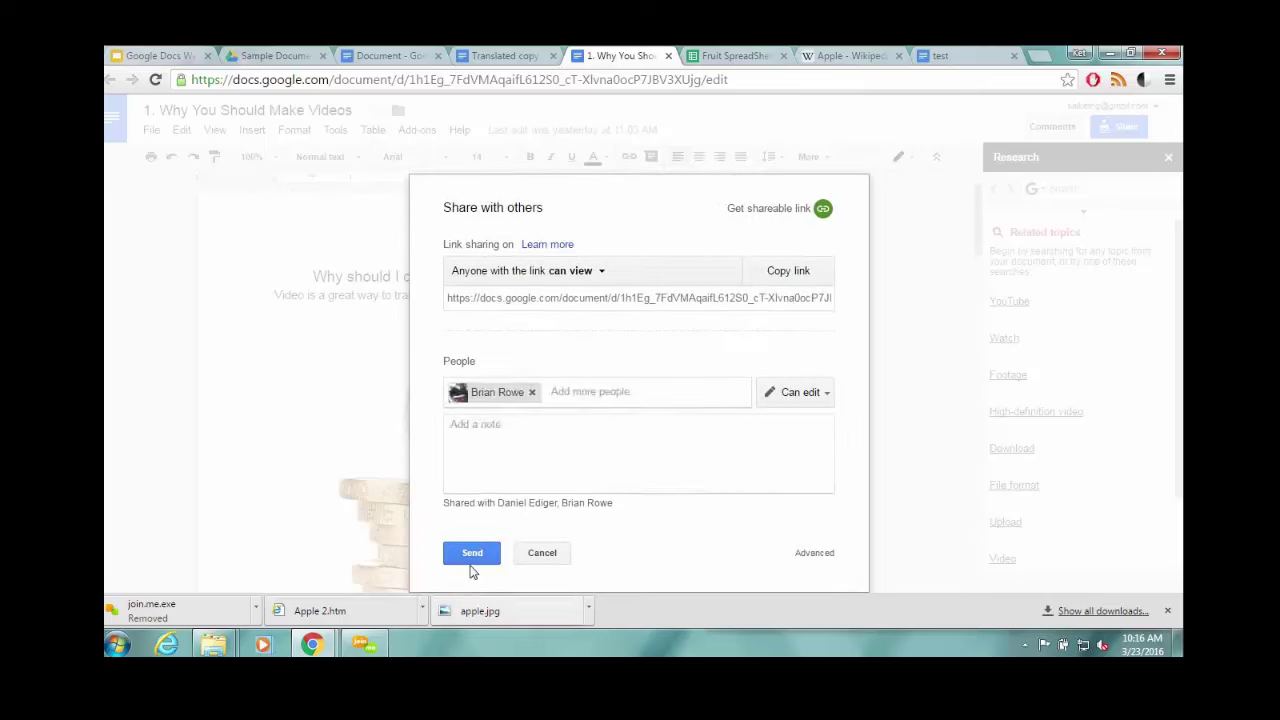
left_click(472, 558)
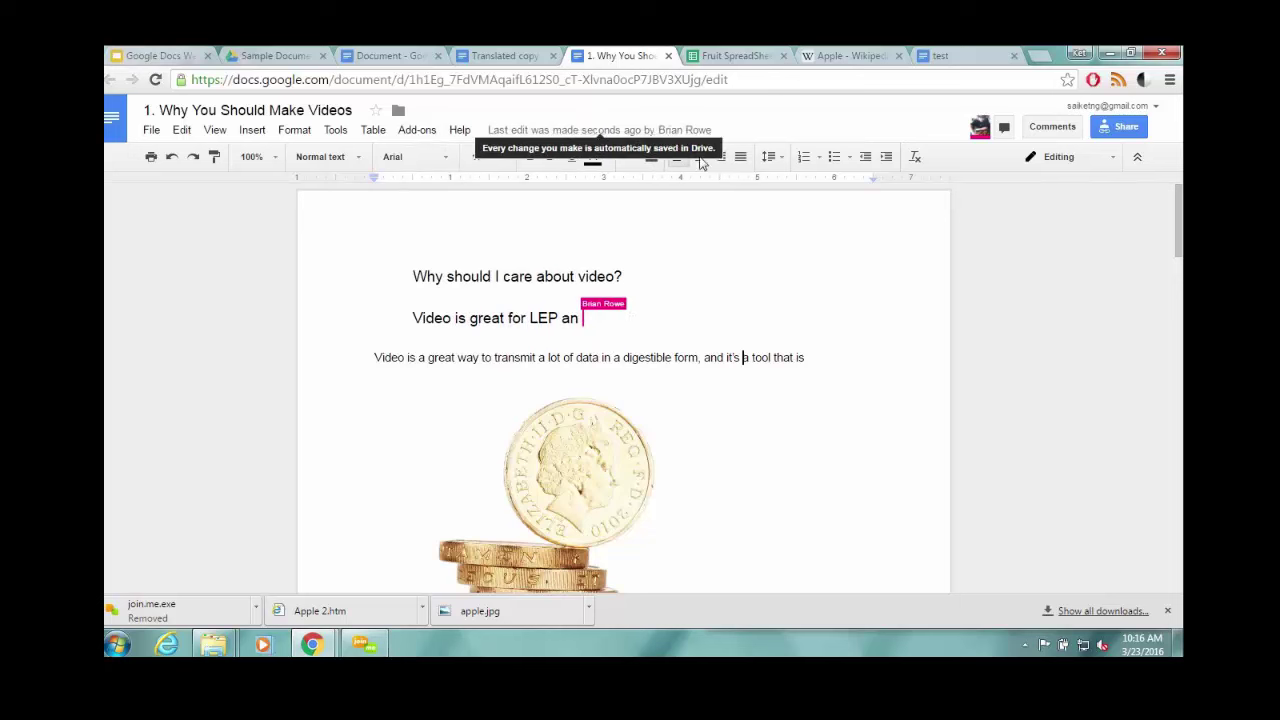
Add a new line reading "Sample ext" directly below the line "Why should I care about video?".
left_click(640, 279)
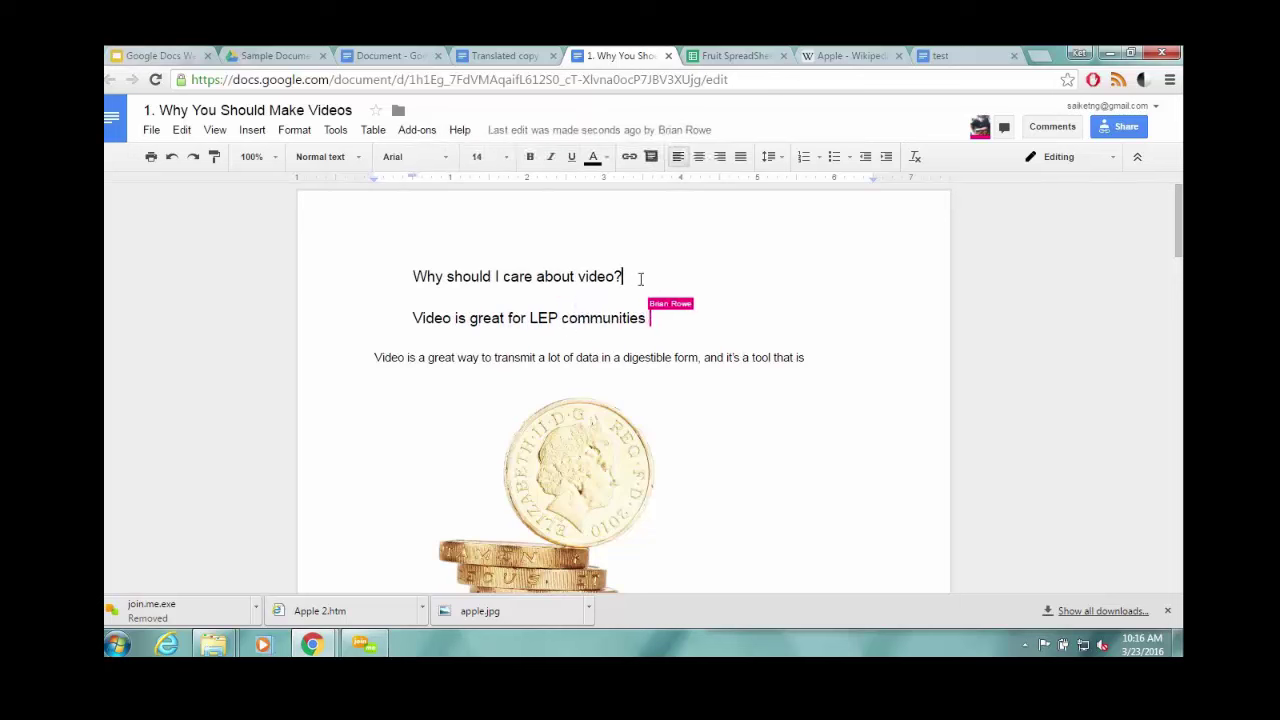
key("Return")
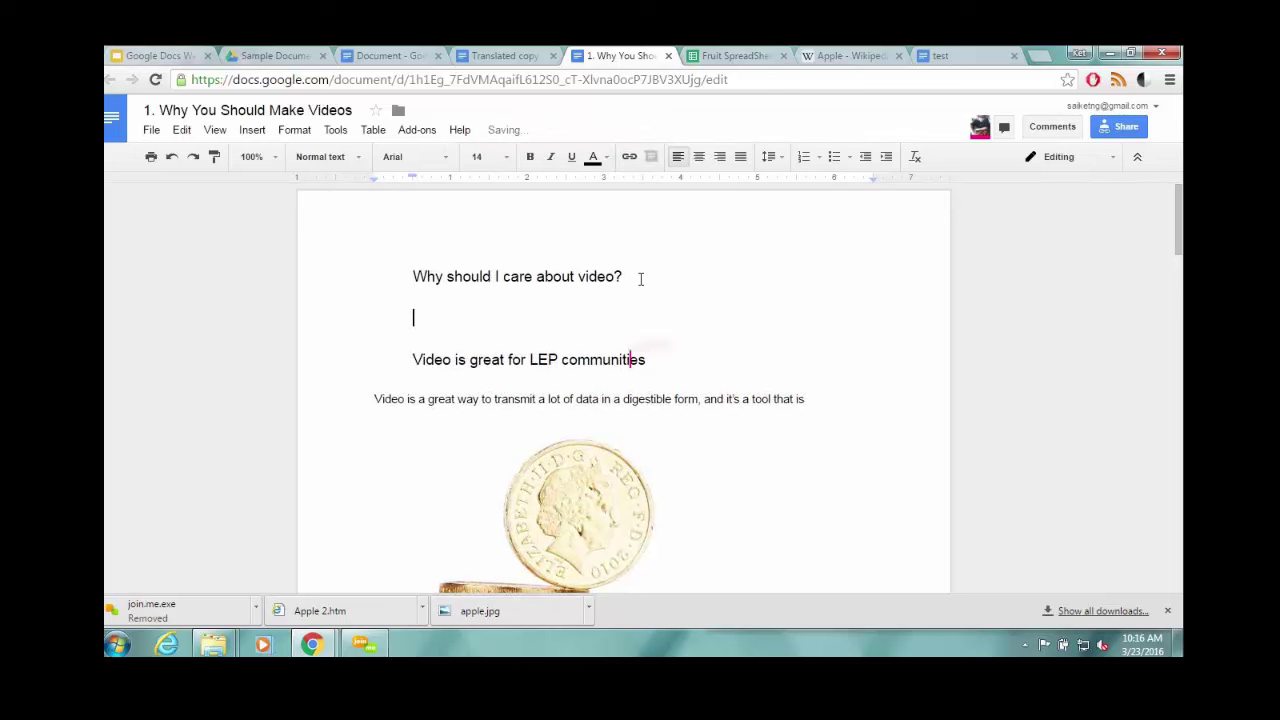
type("Sample e")
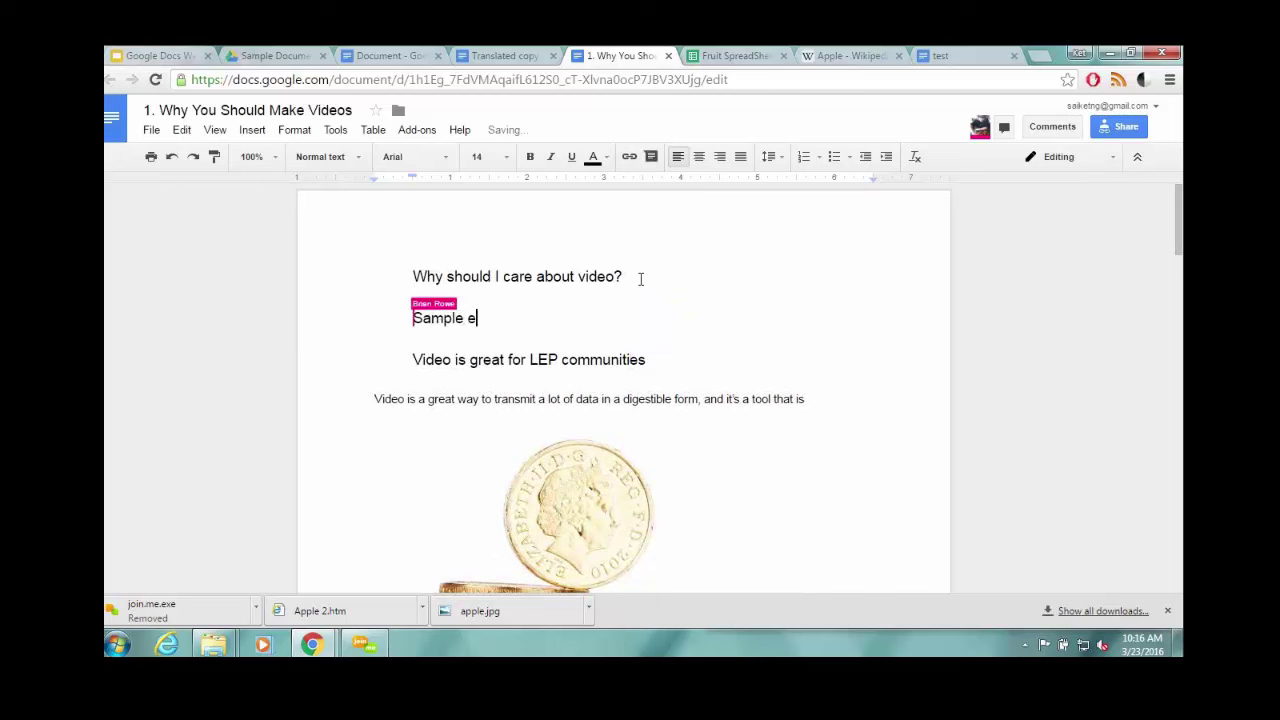
type("xt")
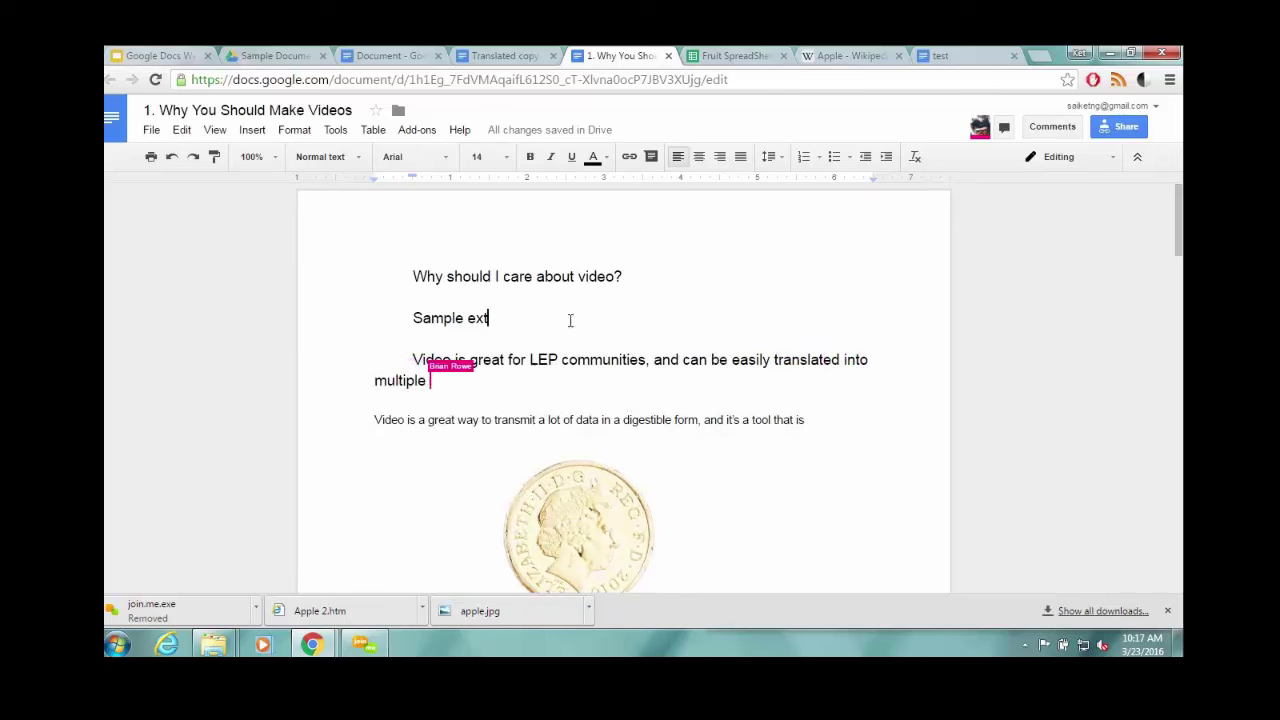
double_click(440, 318)
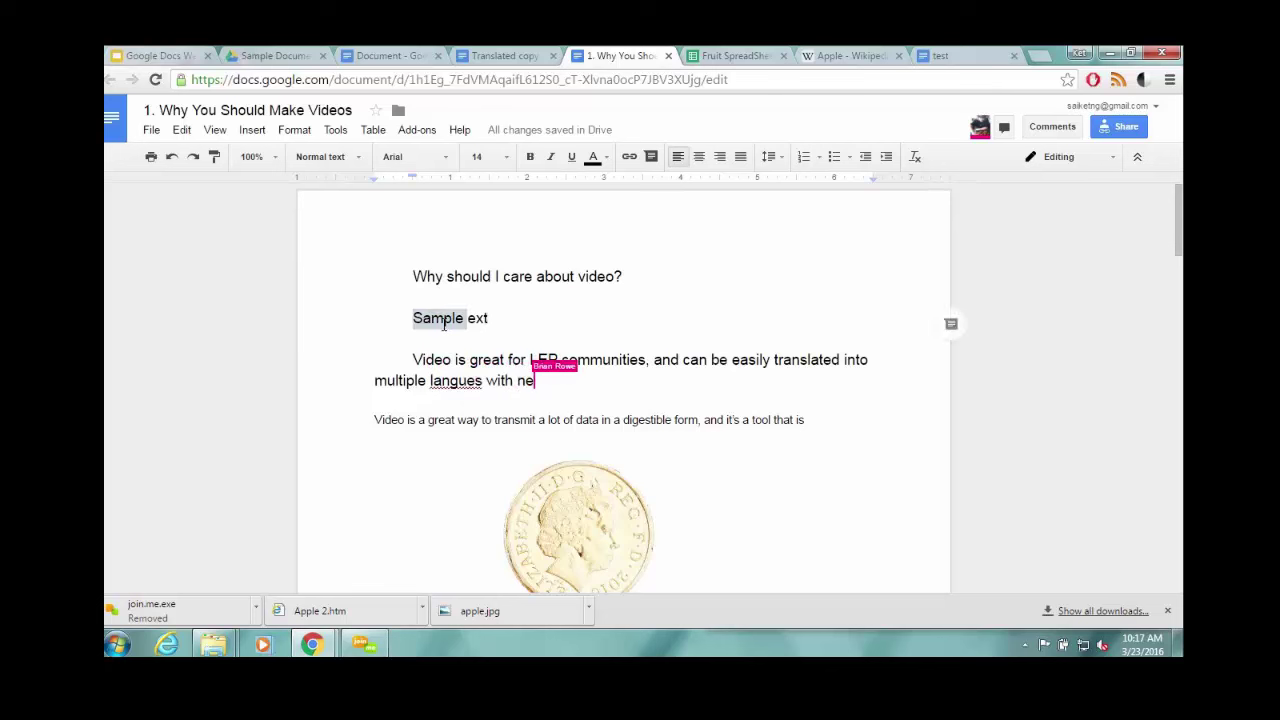
right_click(440, 318)
left_click(951, 323)
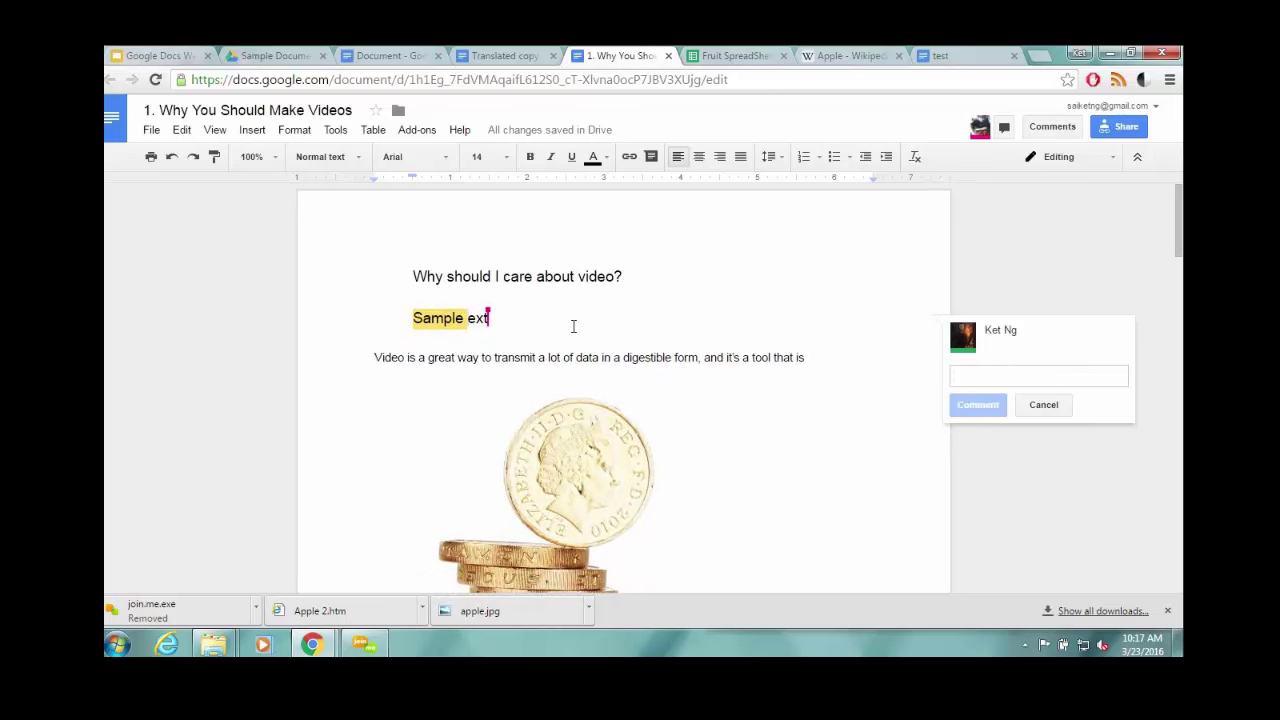
Post the comment "Should be bigger" on the line "Why should I care about video?".
triple_click(556, 276)
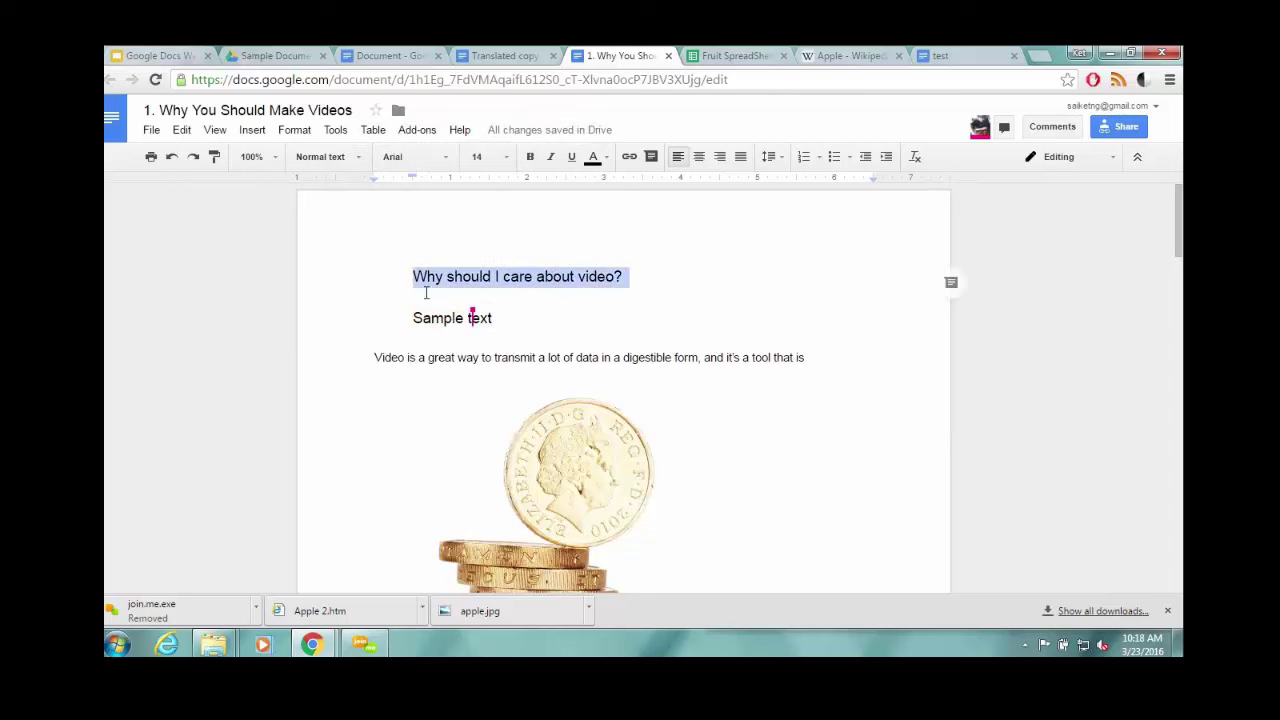
left_click(953, 285)
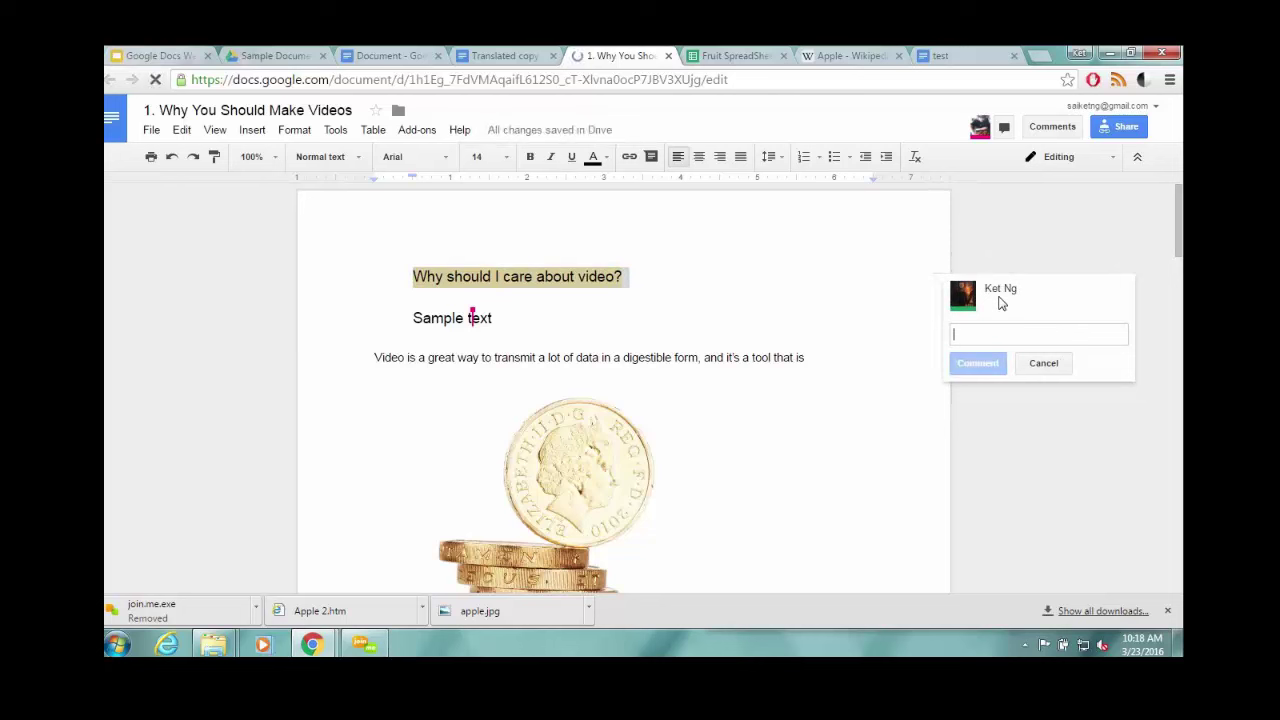
mouse_move(1000, 302)
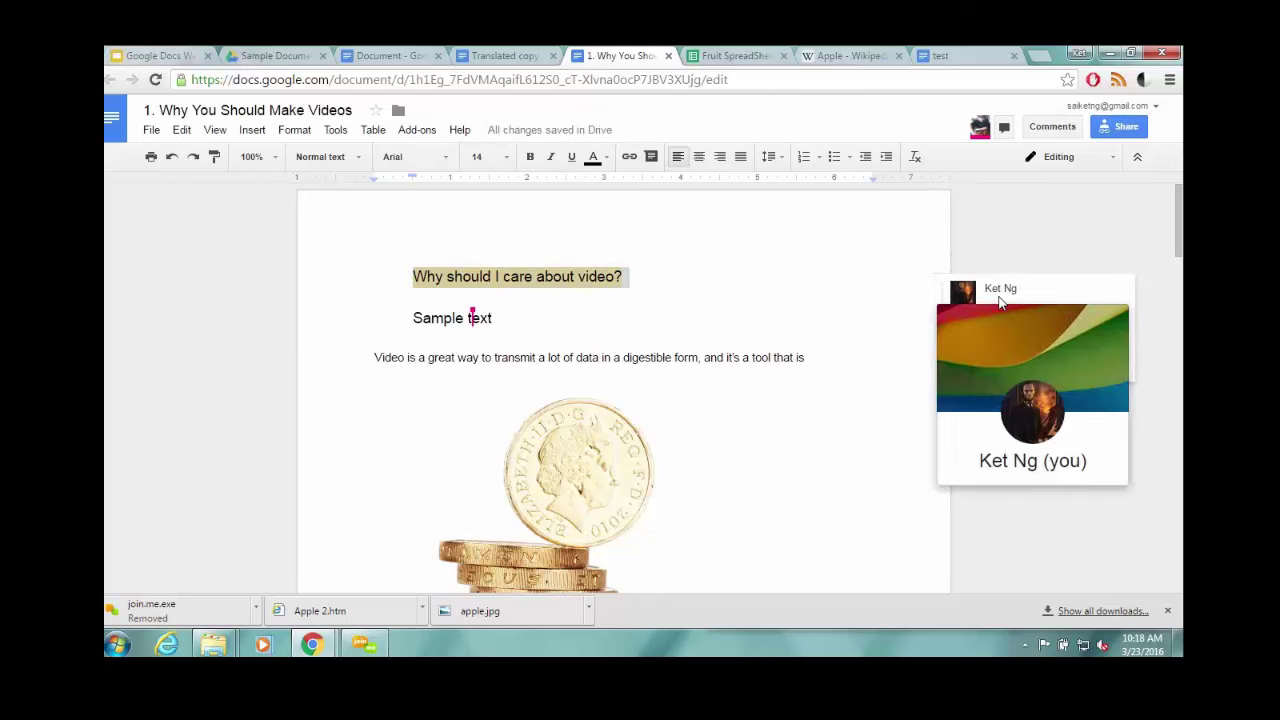
type("Should be")
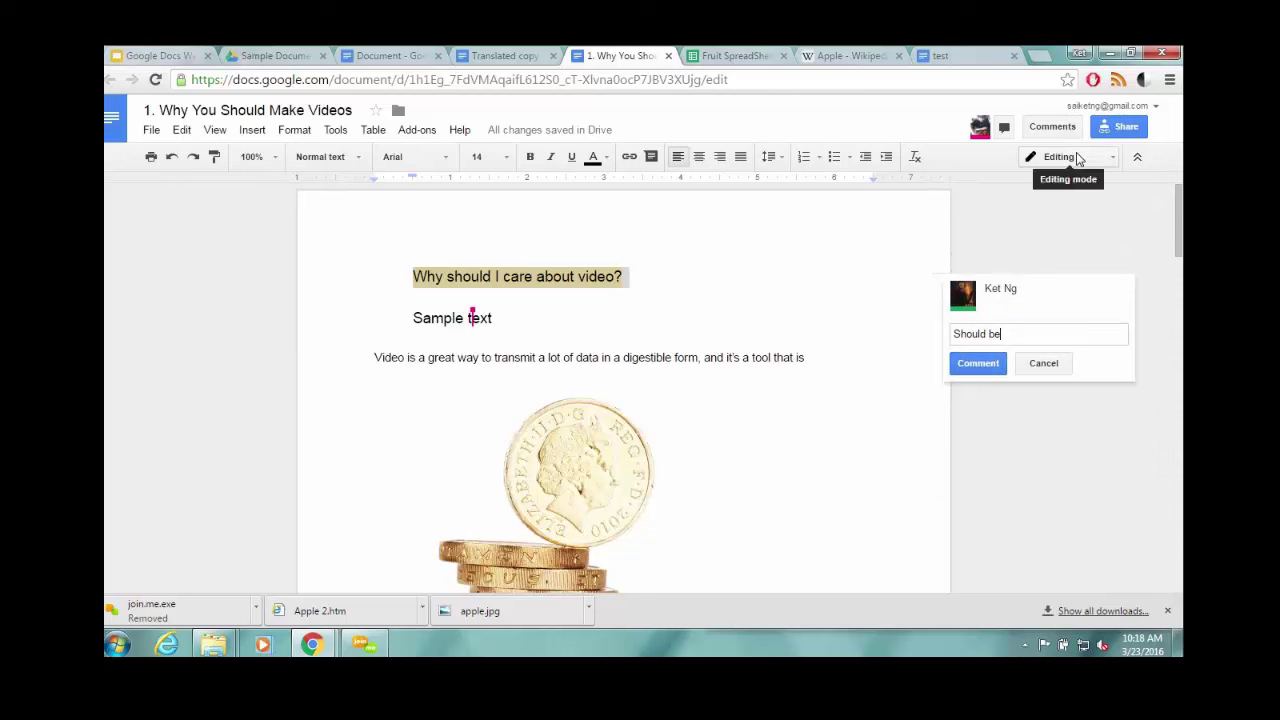
type(" bigger")
key("Return")
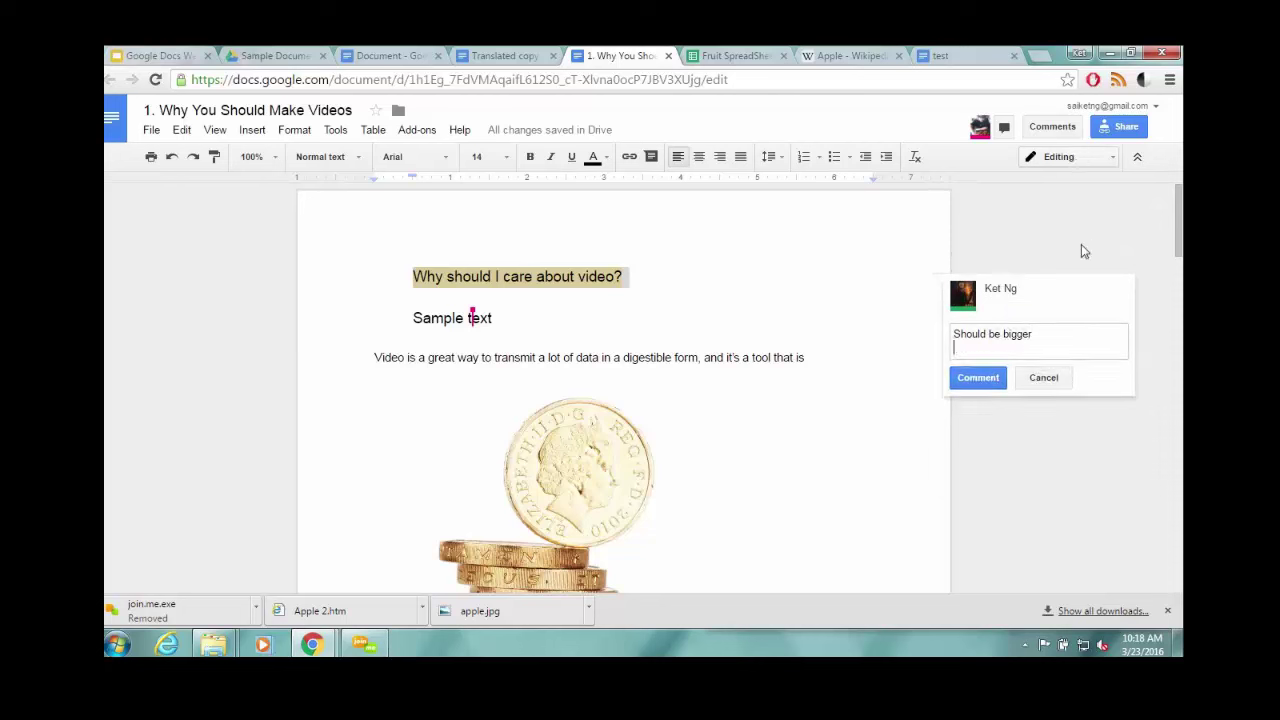
left_click(978, 378)
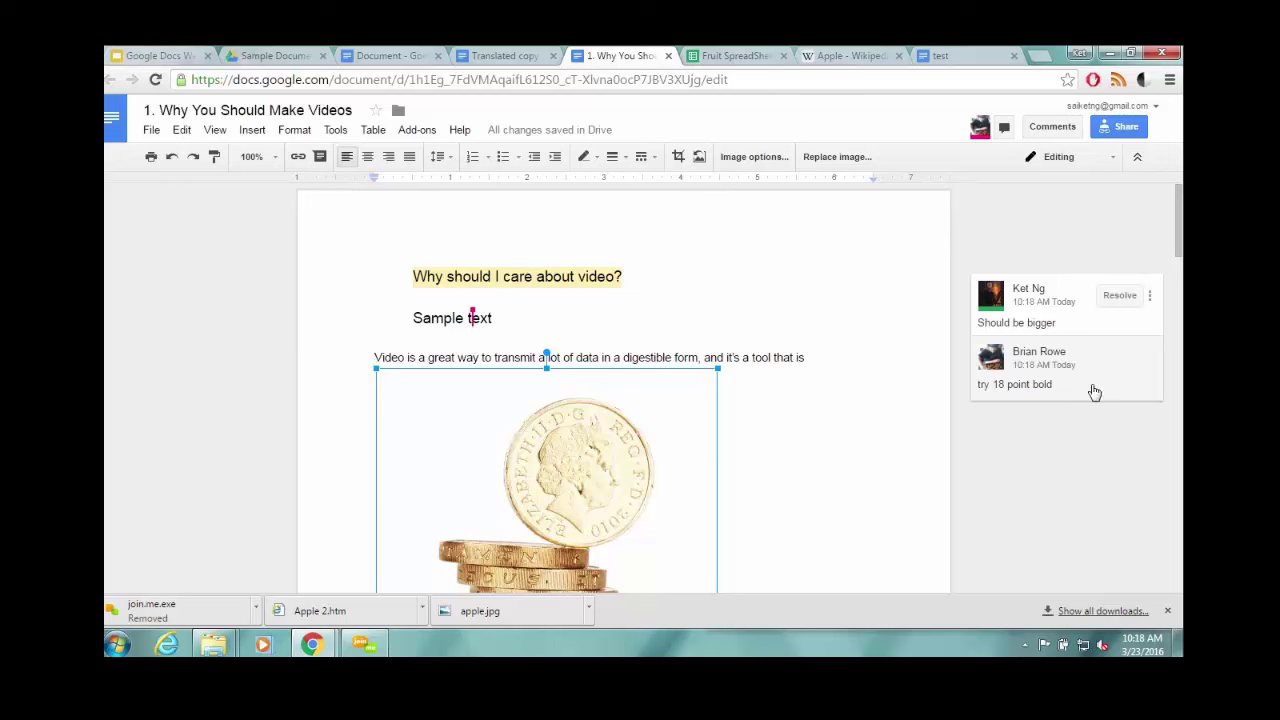
Reply "maybe 24 plain" in the comment thread on the heading line and resolve the discussion.
left_click(1090, 388)
type("maybe")
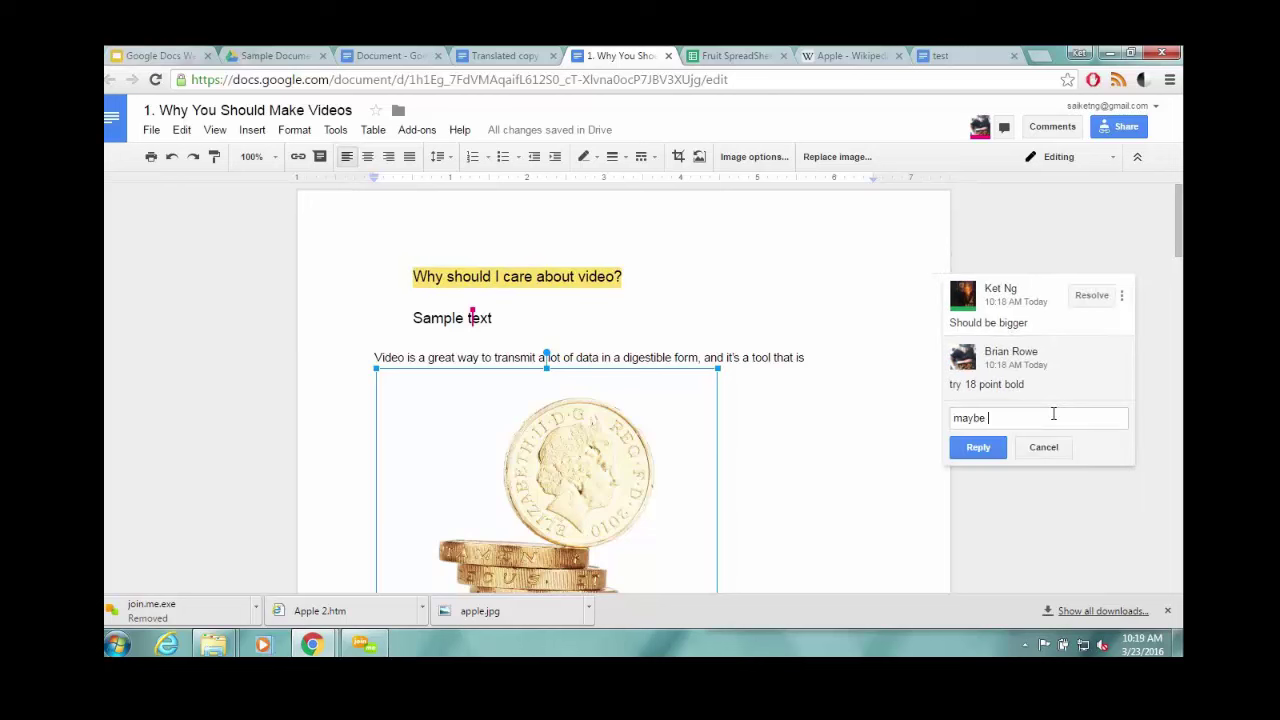
type(" 24 plain")
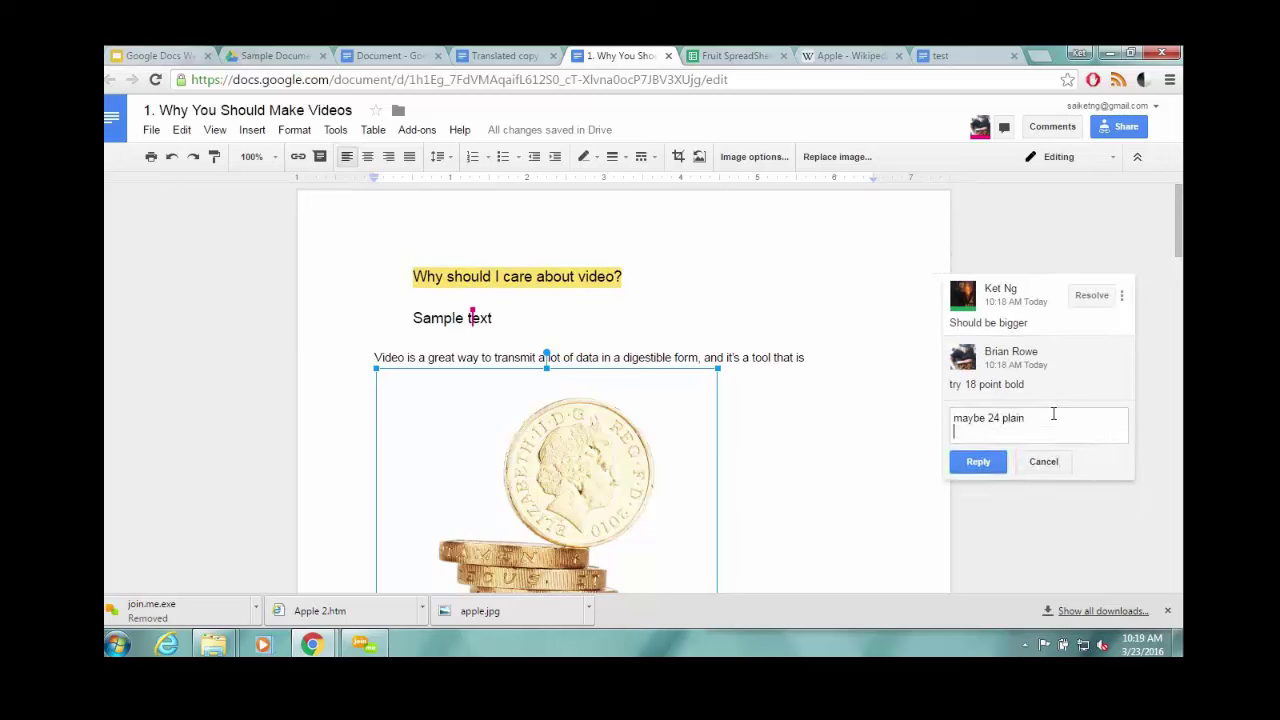
left_click(979, 461)
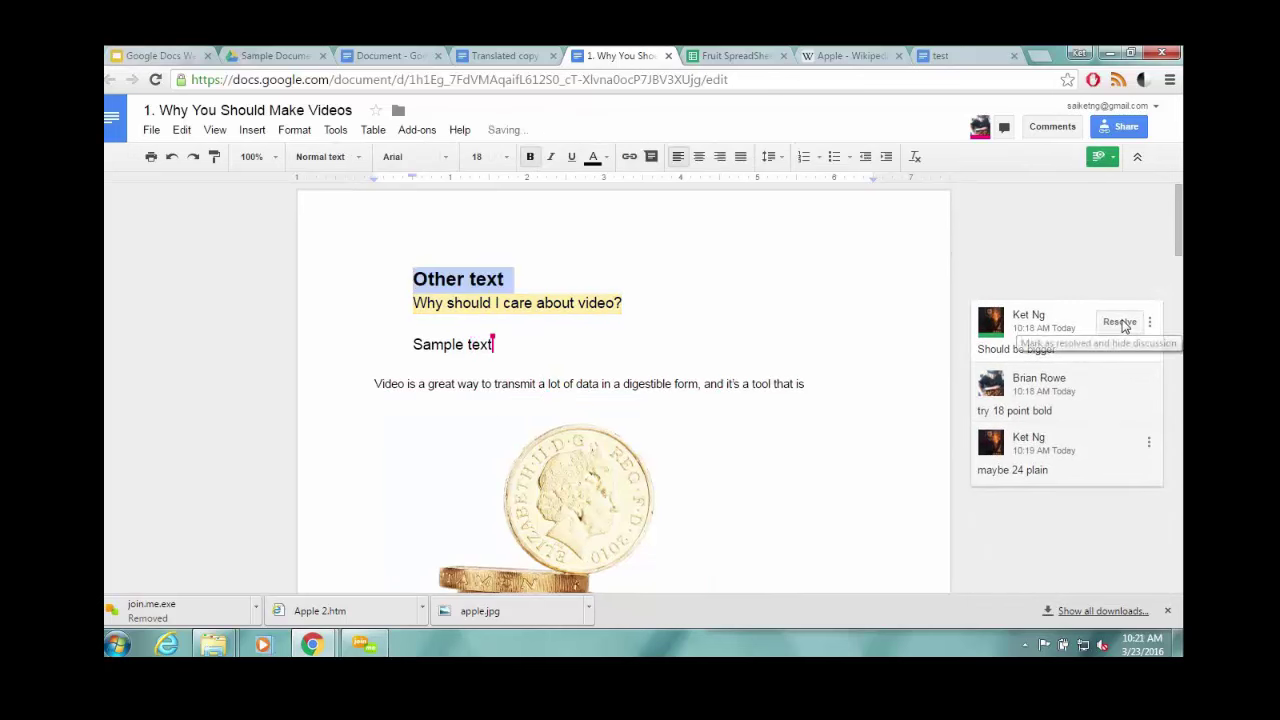
left_click(1122, 325)
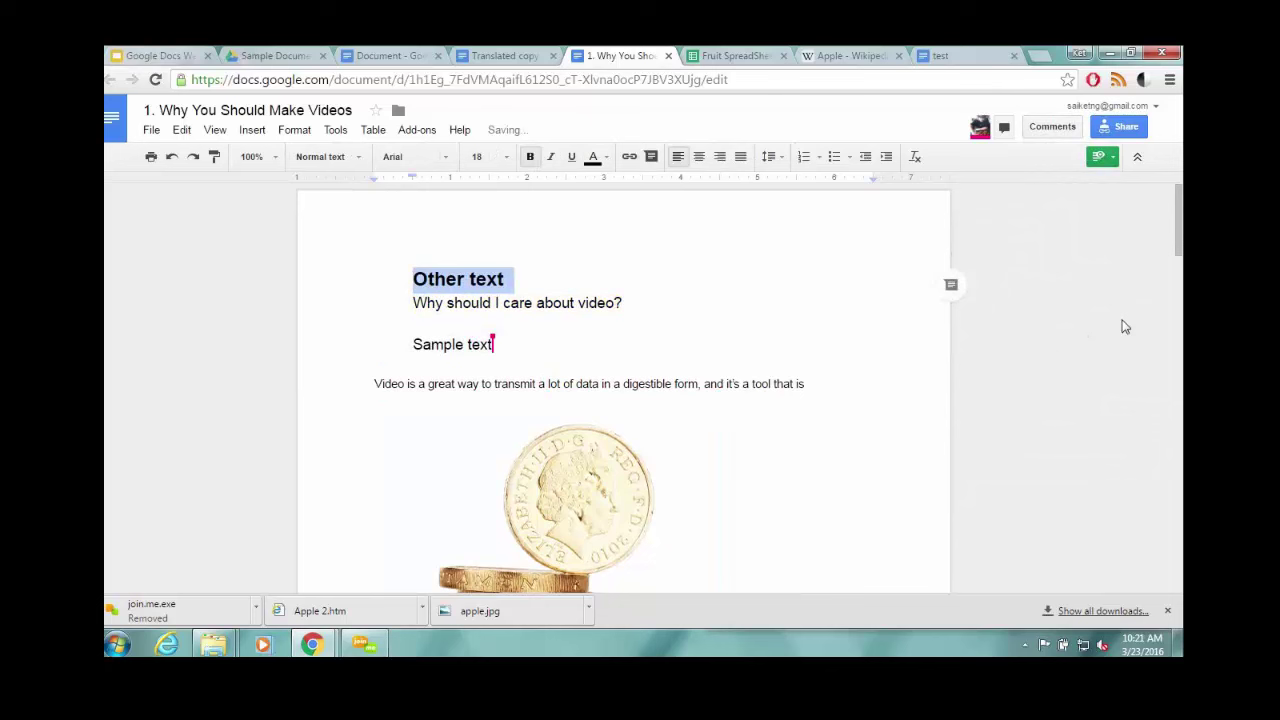
left_click(578, 302)
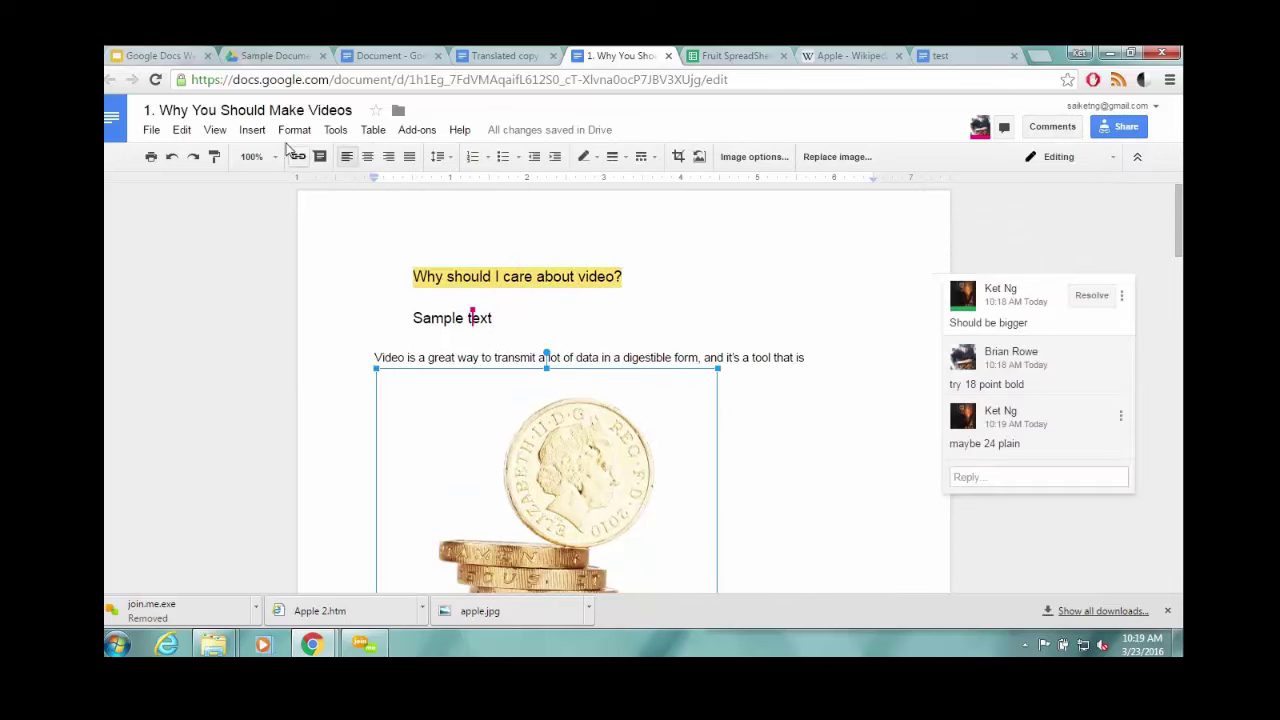
Switch the document to Suggesting mode and suggest replacing "Why should I care about video?" with "Other text".
left_click(215, 130)
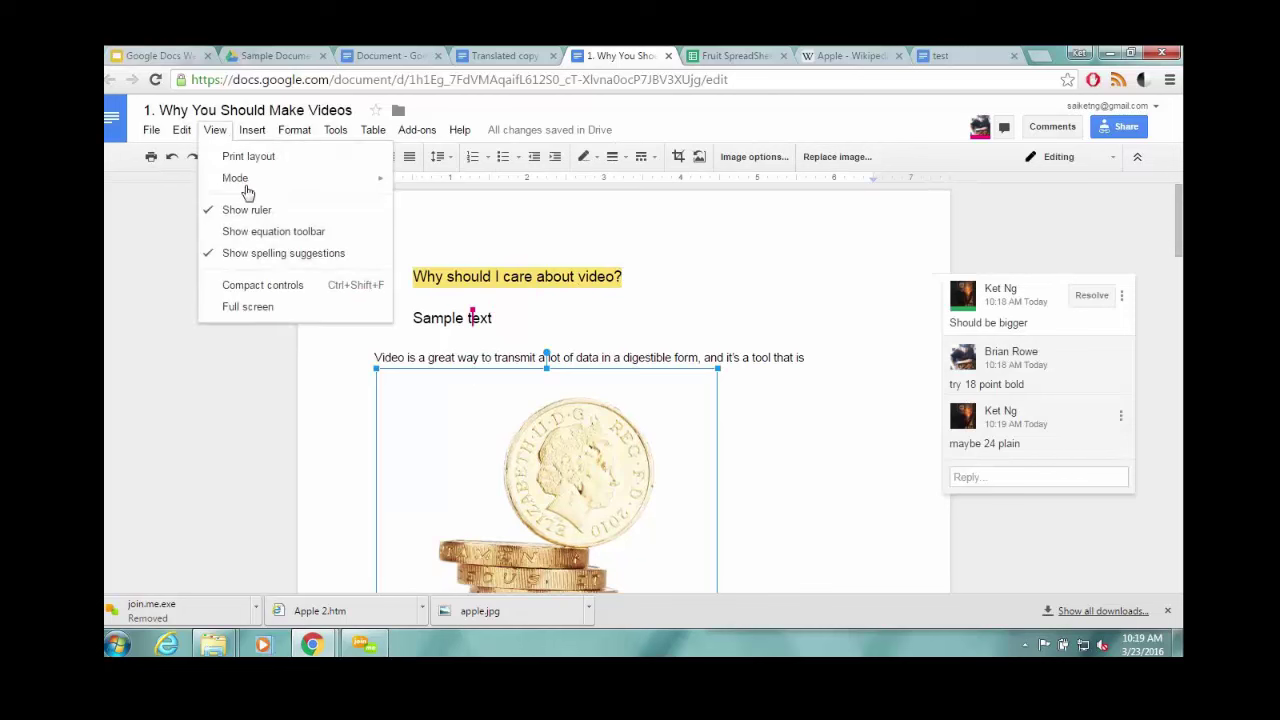
mouse_move(246, 188)
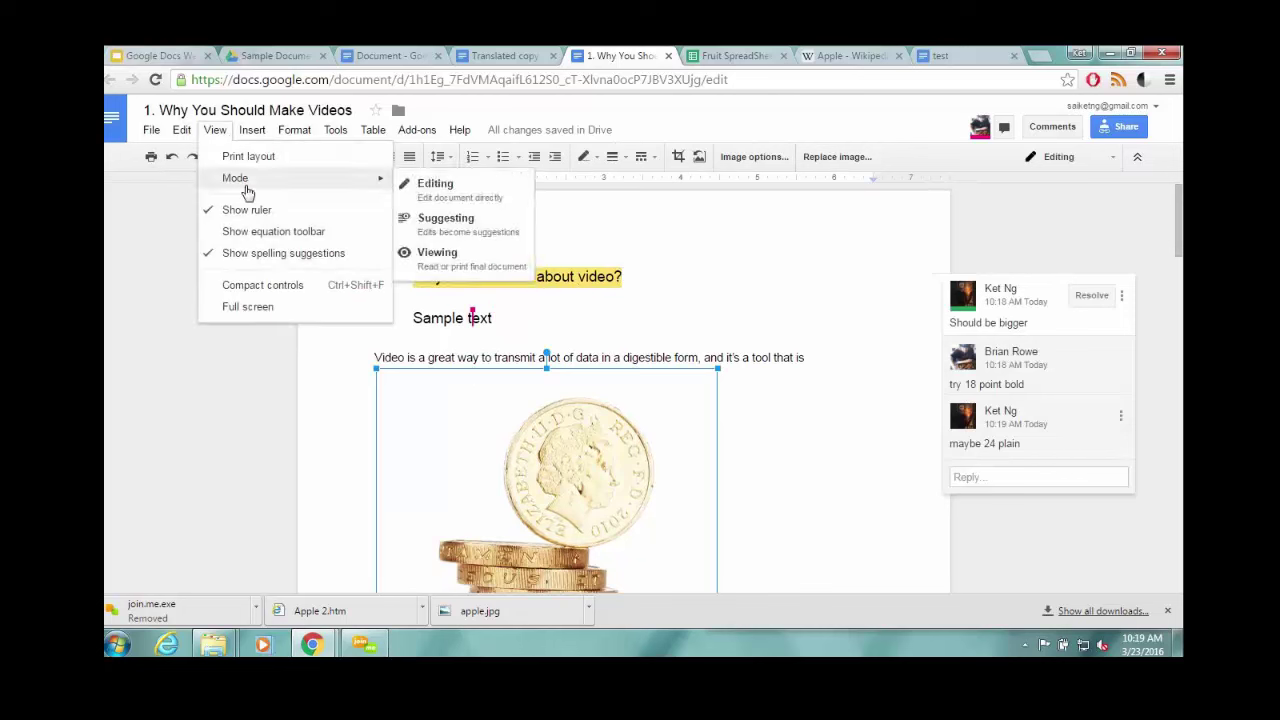
left_click(470, 221)
triple_click(545, 281)
key("Return")
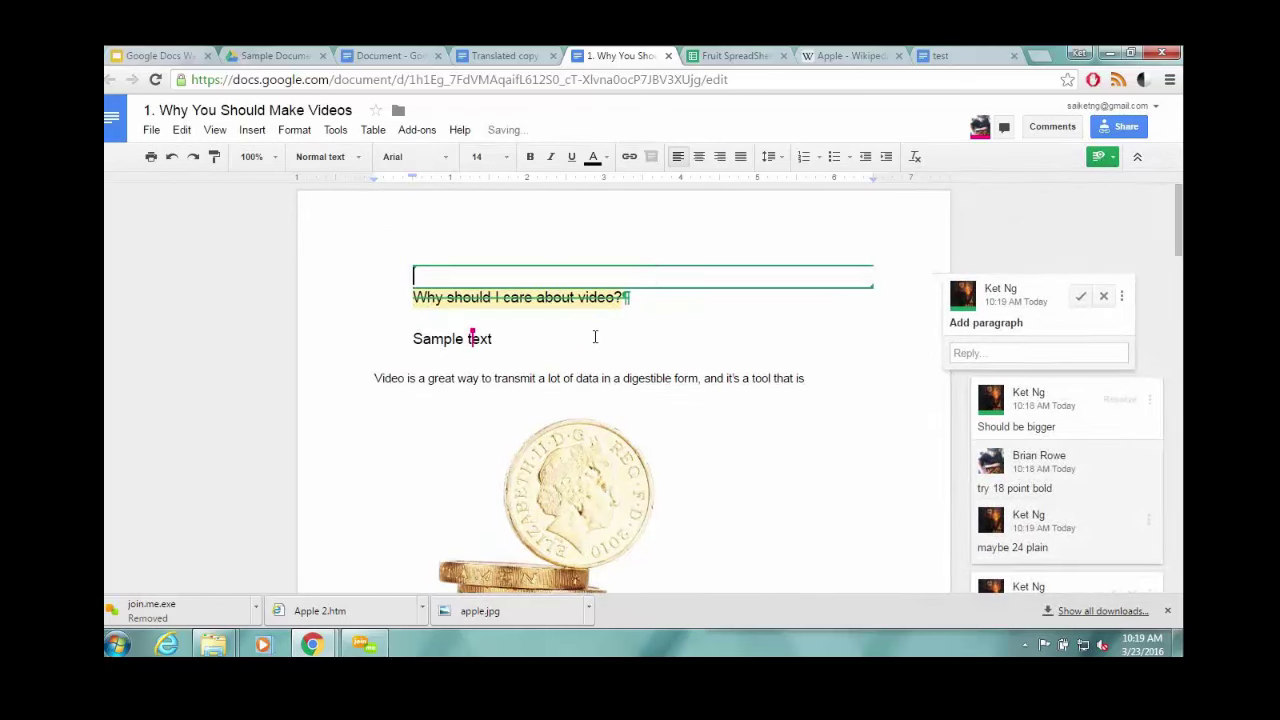
type("Other text")
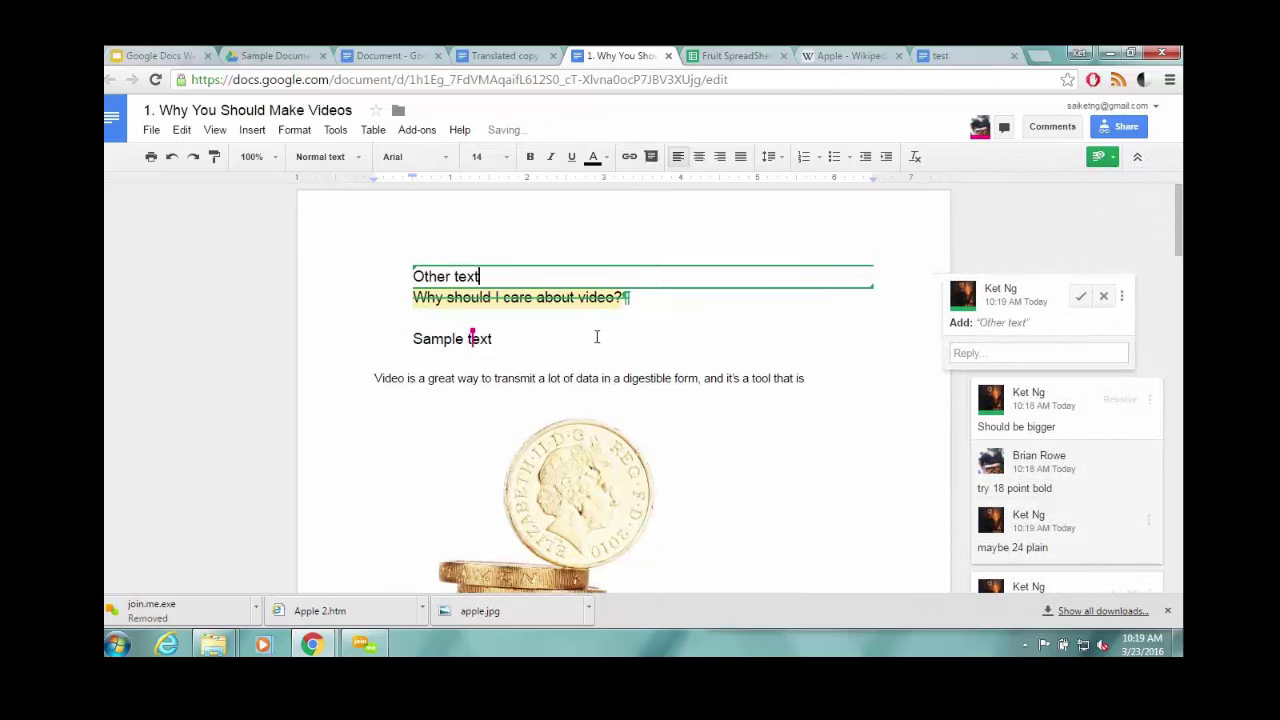
Reject the suggested deletion of "Why should I care about video?" and accept the suggested addition of "Other text".
left_click(627, 328)
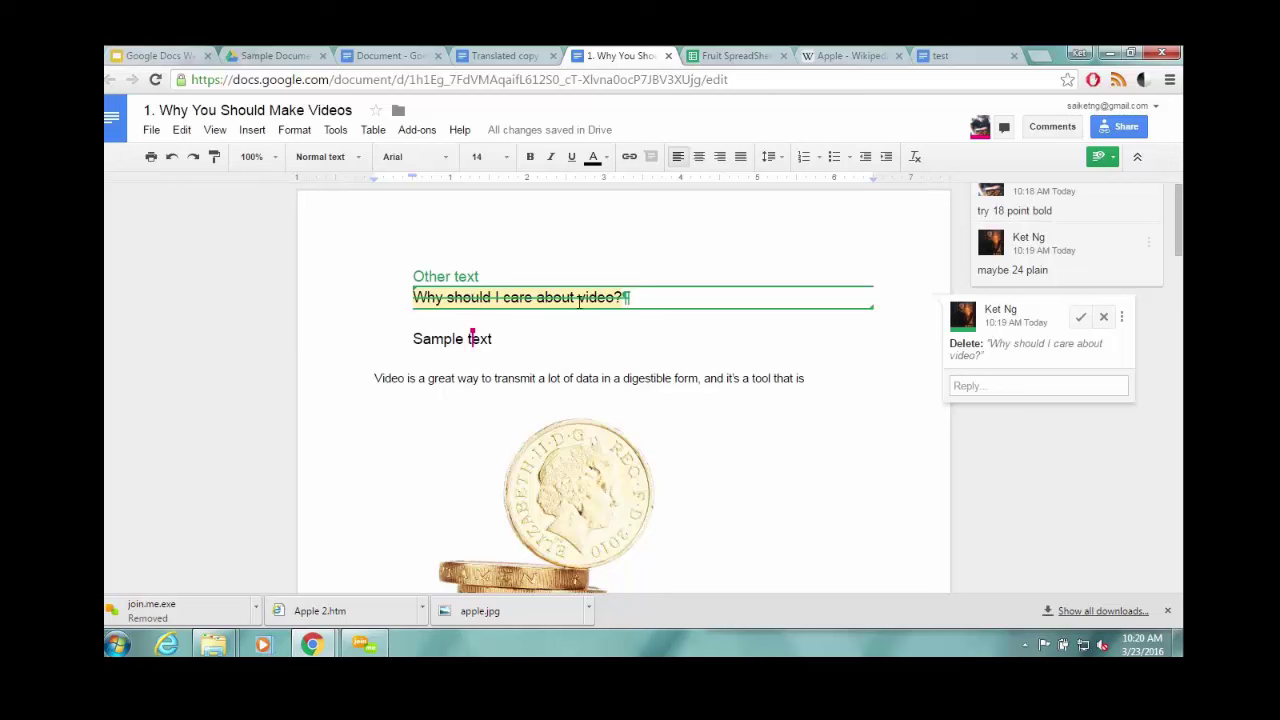
left_click(1104, 318)
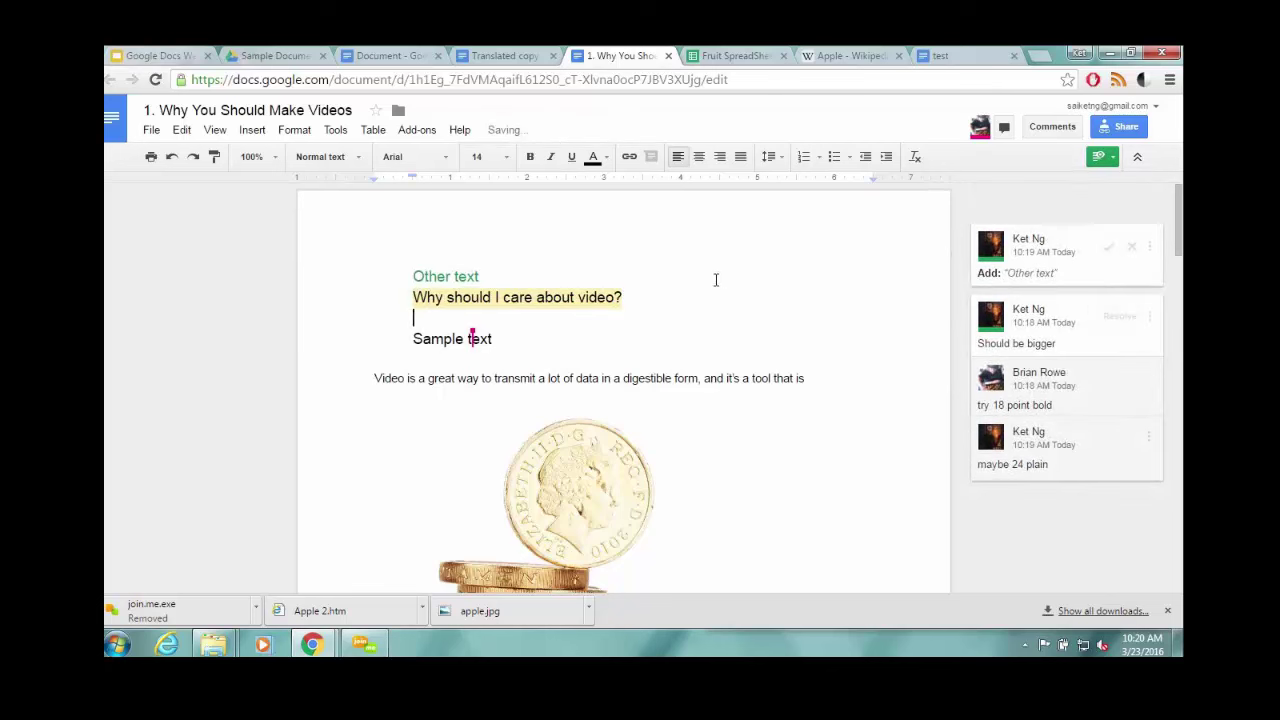
left_click(540, 279)
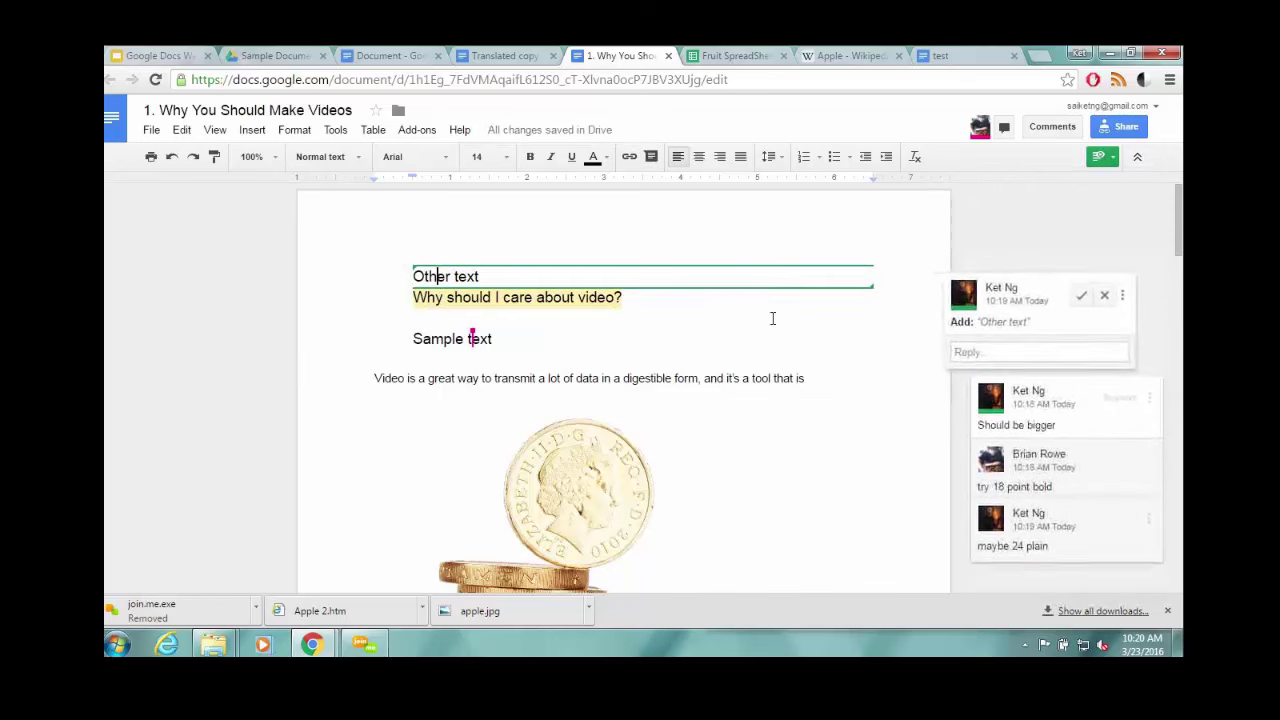
left_click(1081, 296)
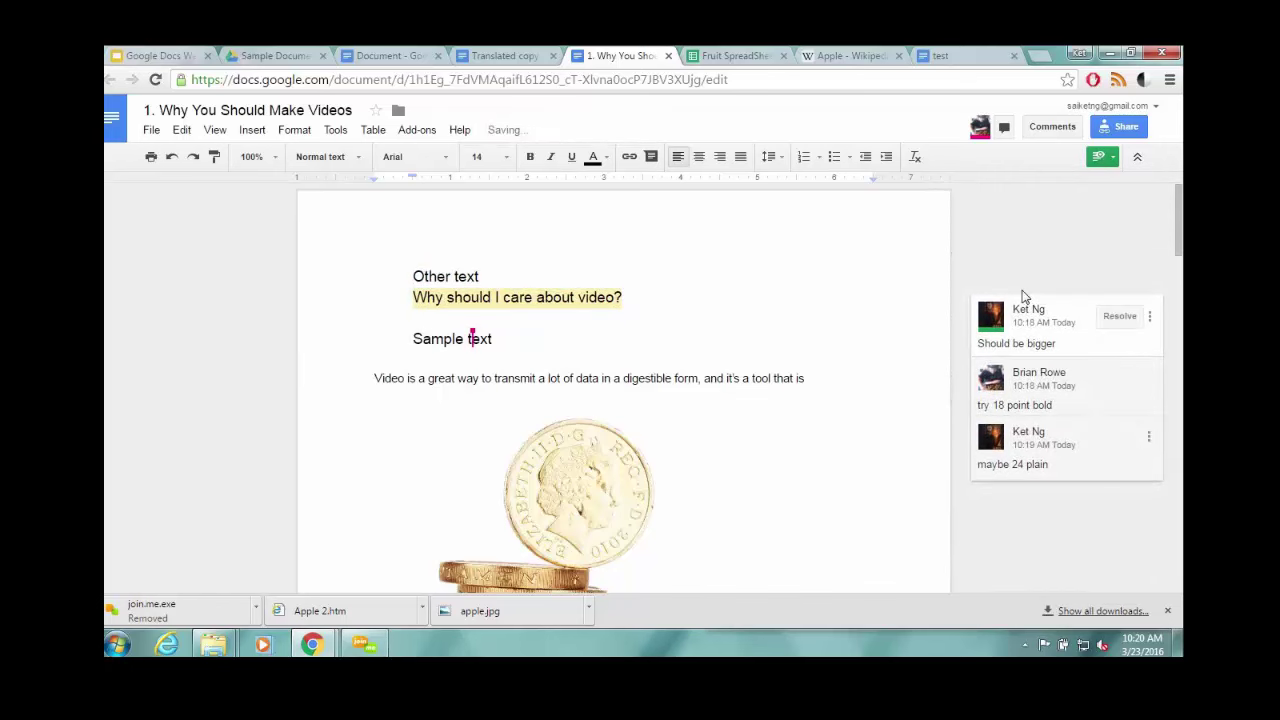